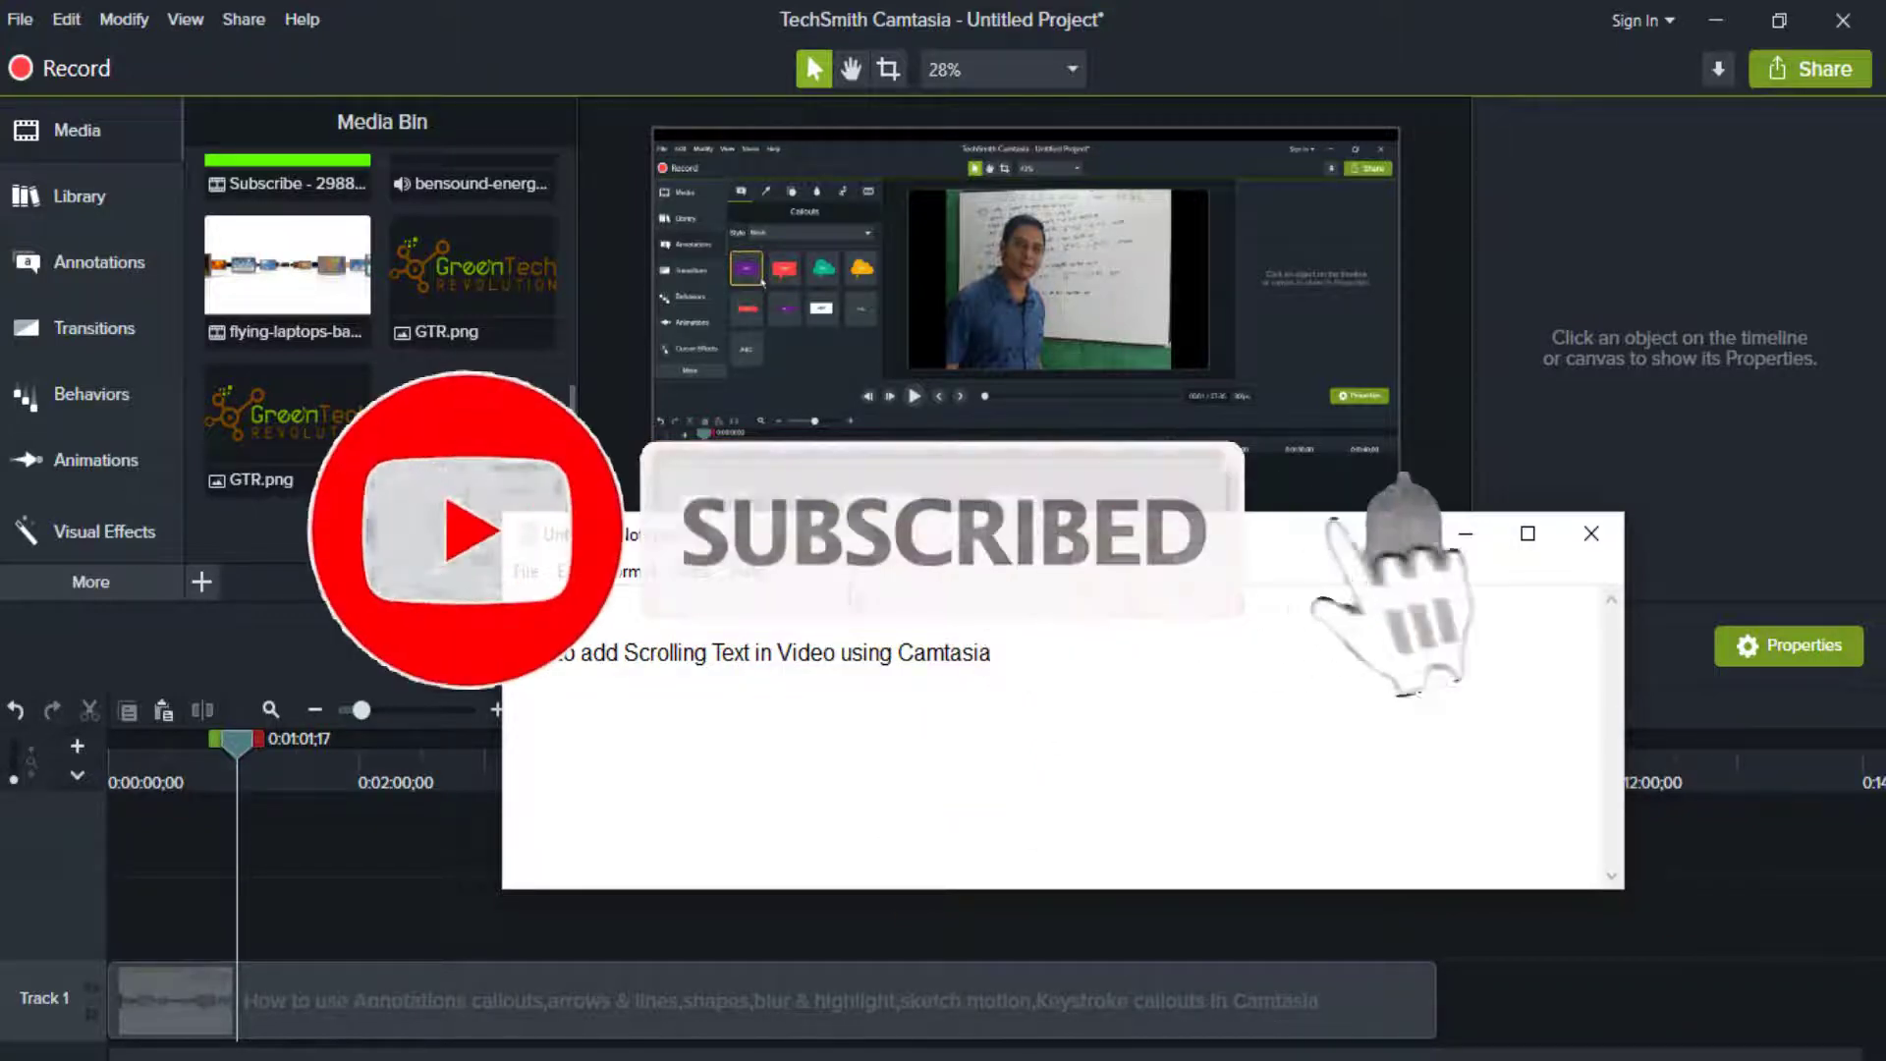
Add a white rectangular text callout in the lower-left corner of the video frame.
click(110, 275)
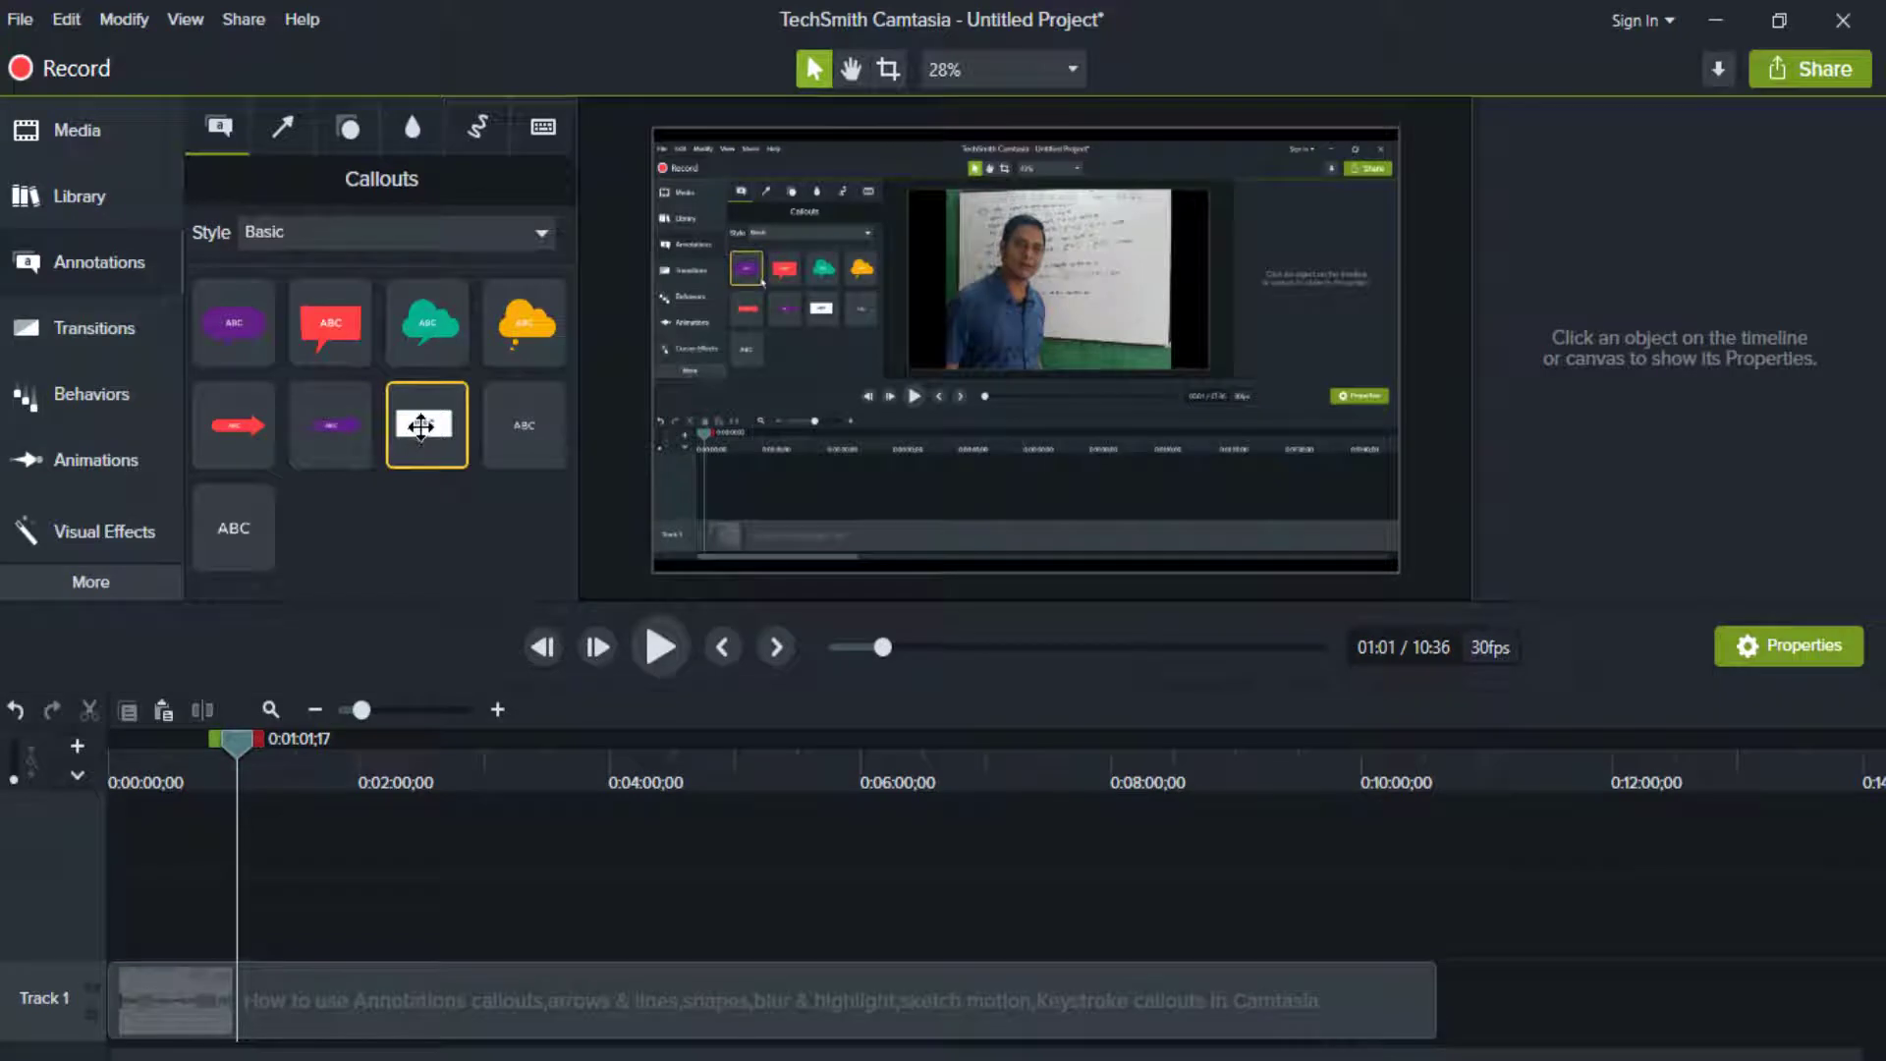
drag(423, 445, 718, 553)
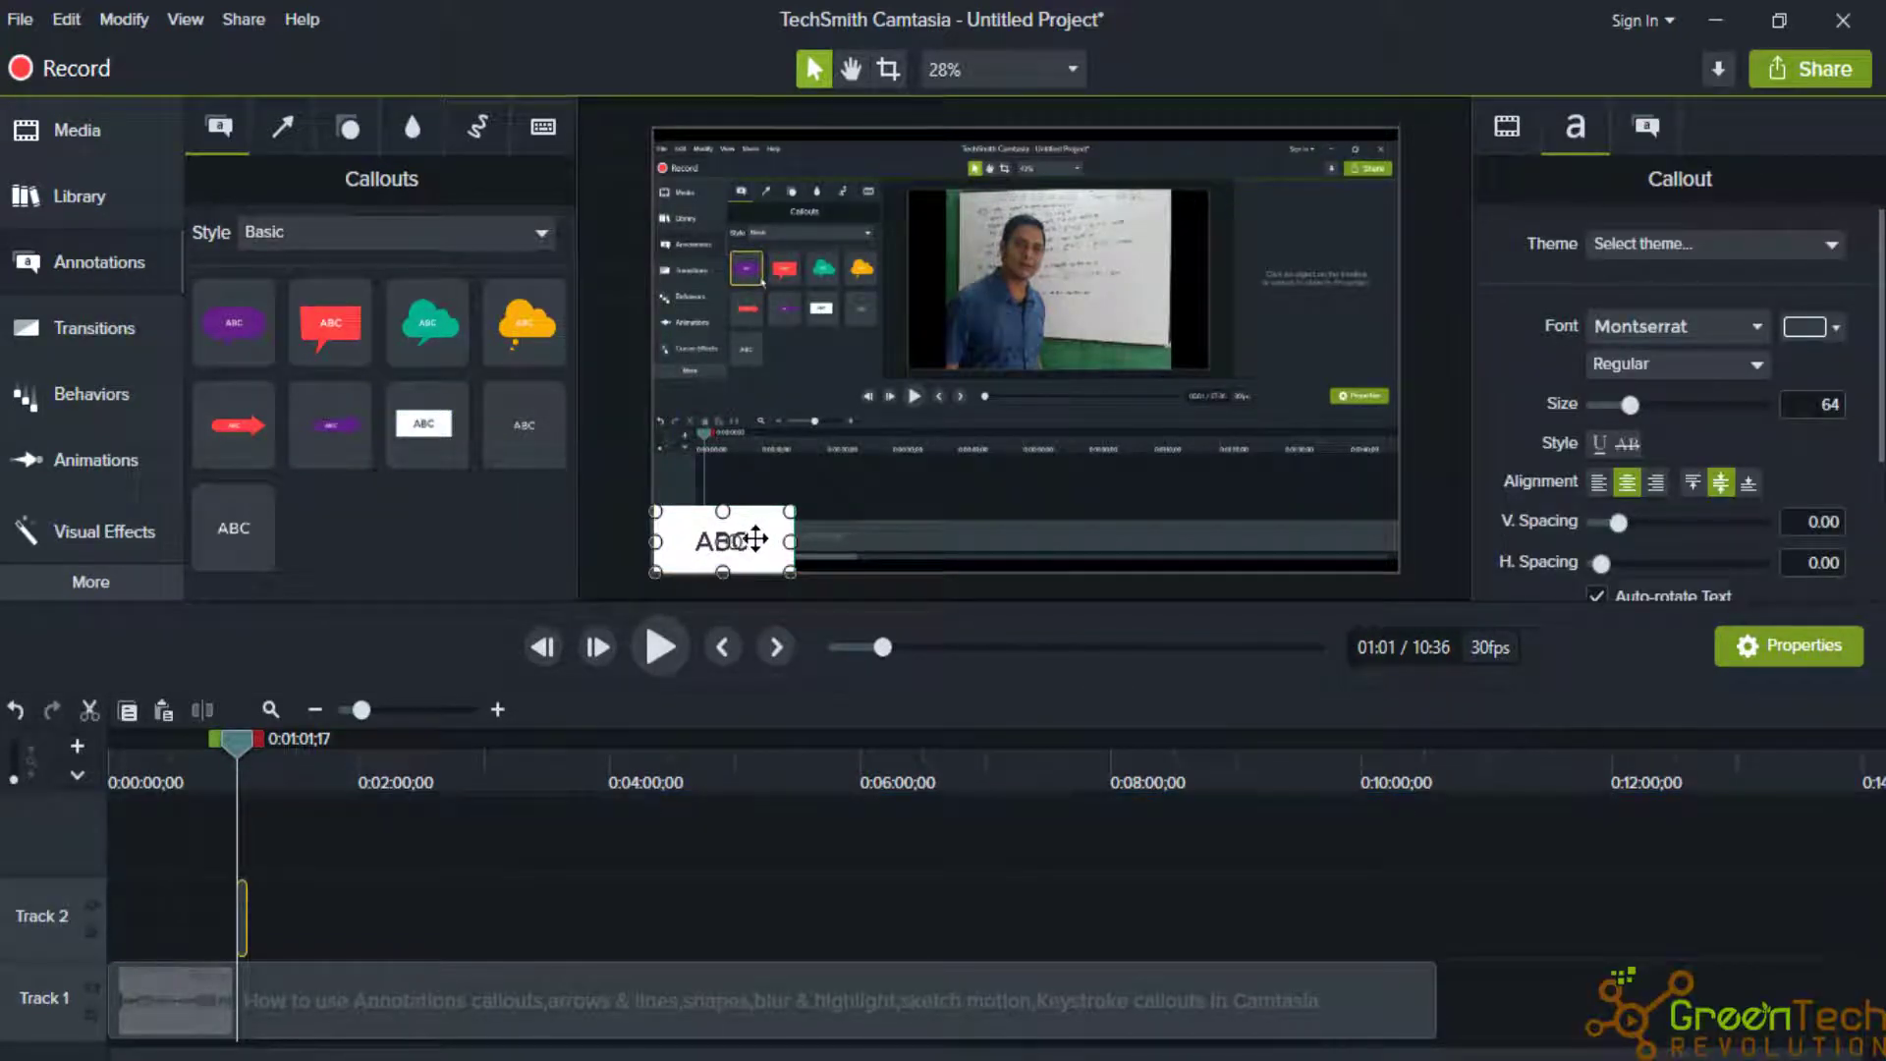
Replace the callout's text with the heading "শিরোনাম" copied from Notepad, and slightly reduce the callout's height.
double_click(755, 538)
mouse_move(1390, 1046)
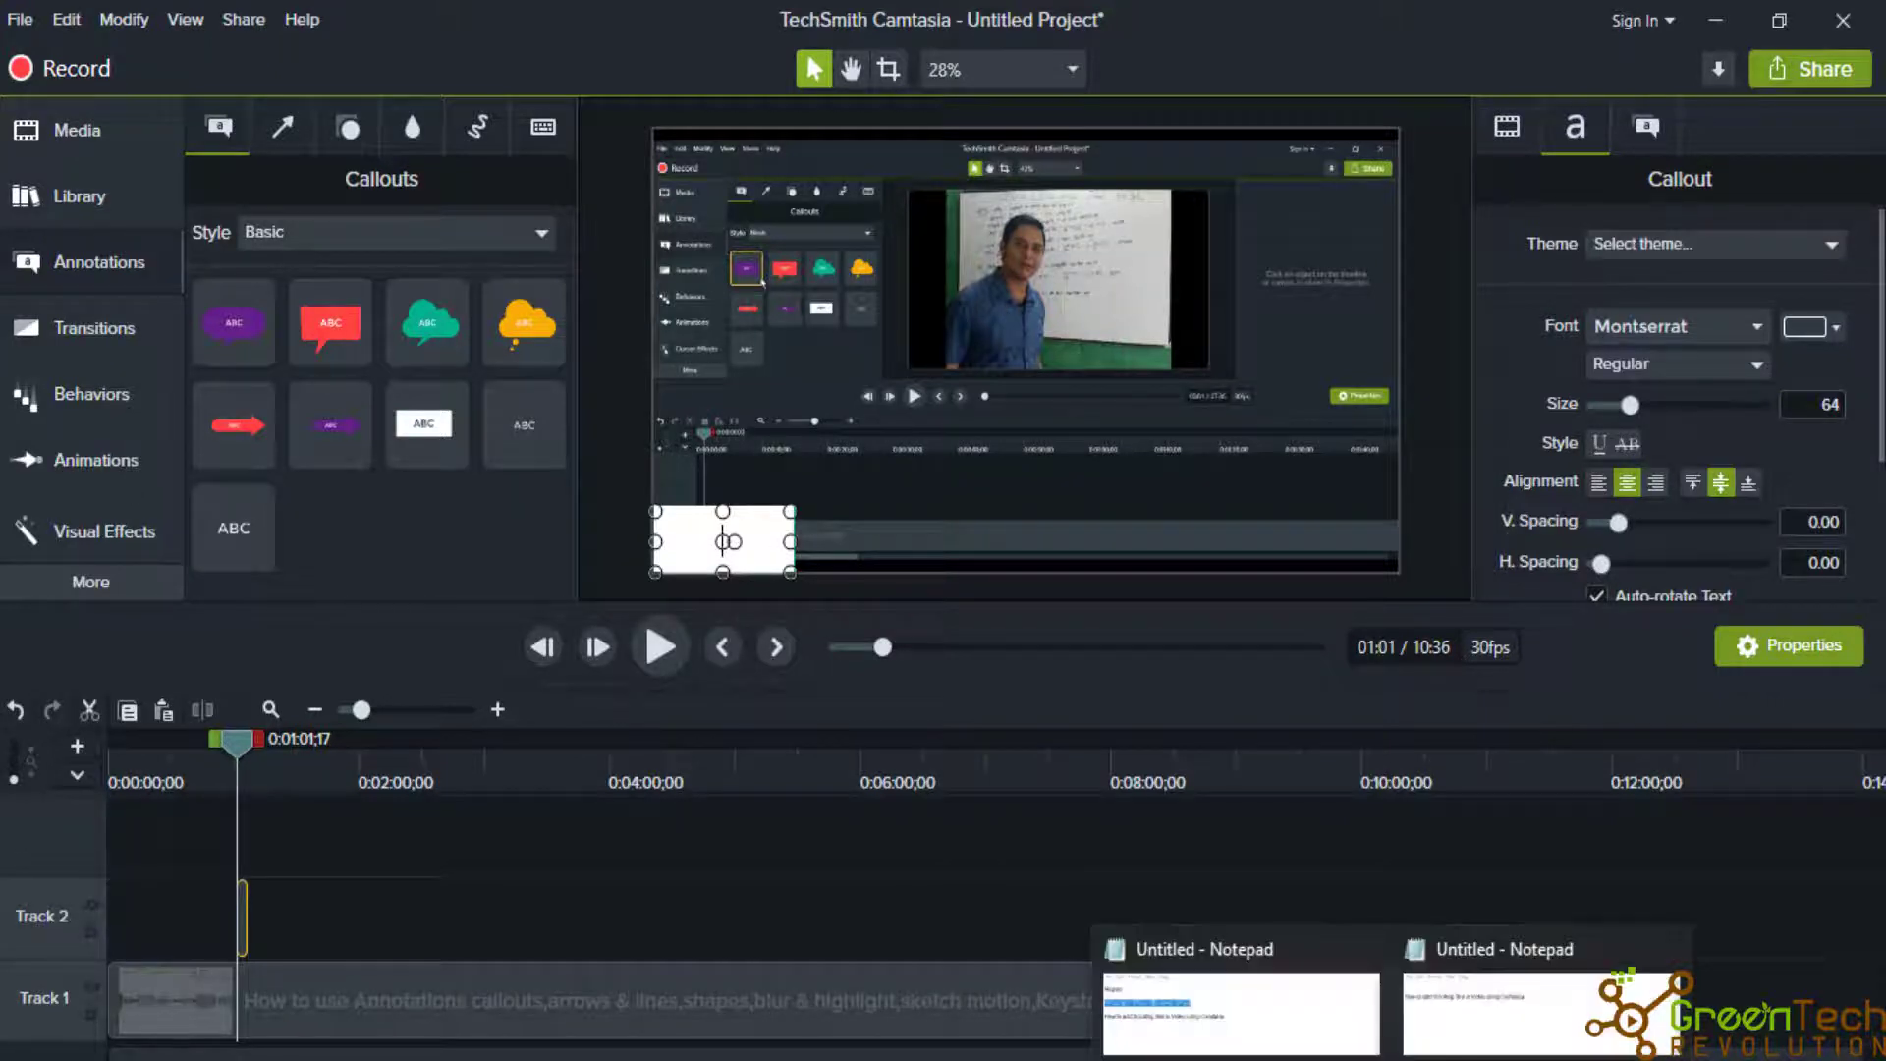
click(1242, 992)
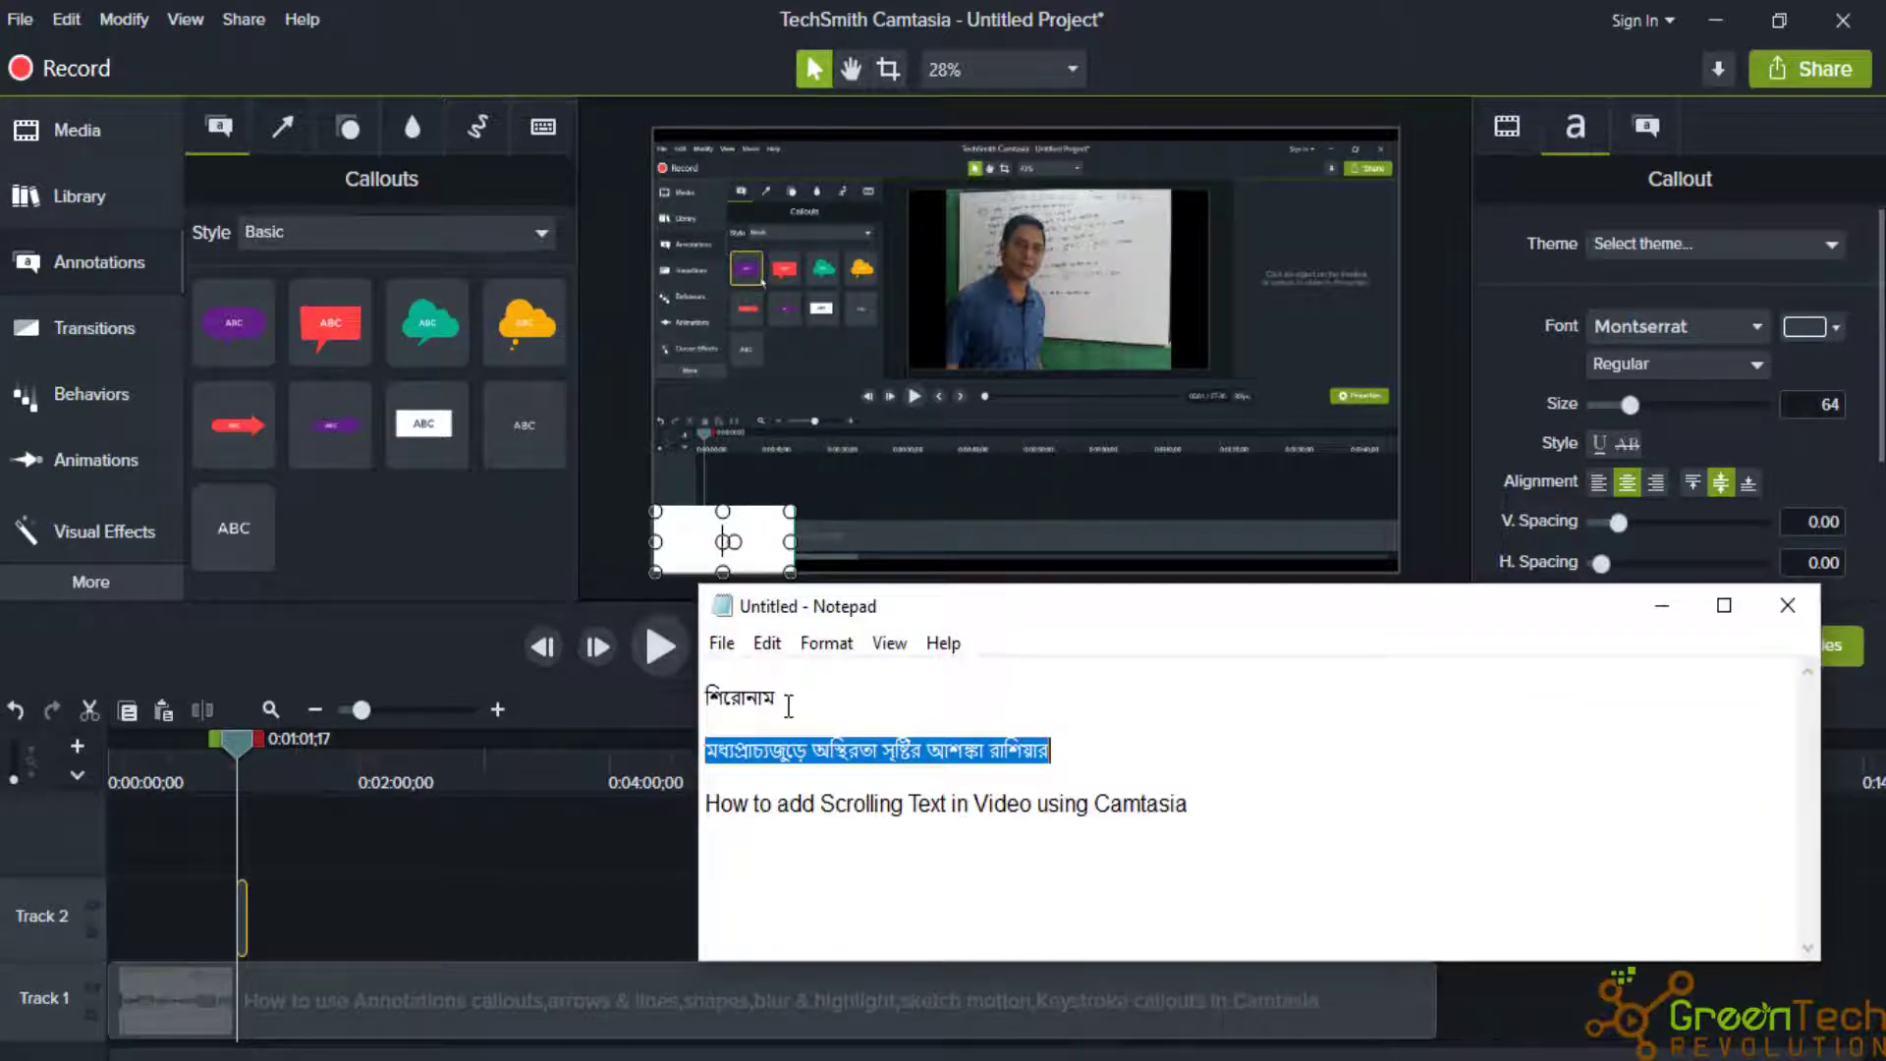
drag(778, 697, 703, 698)
key(ctrl+c)
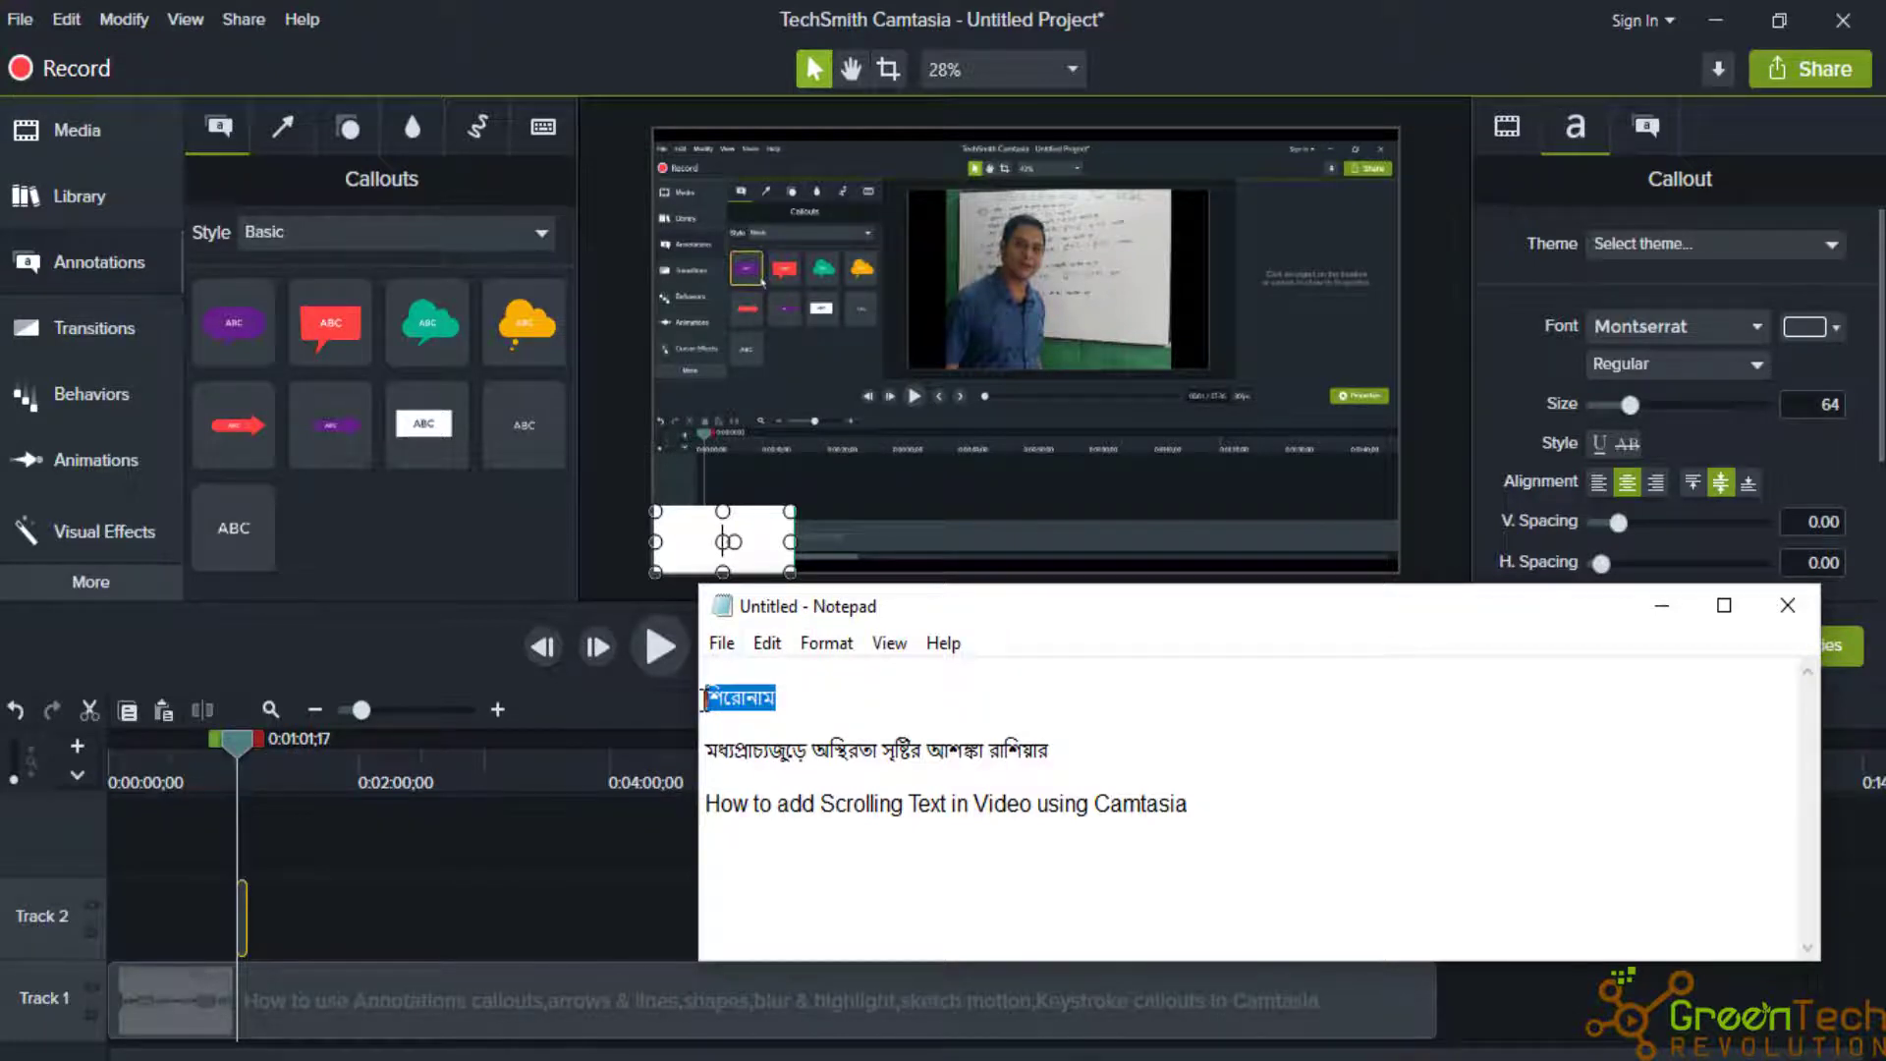
click(732, 535)
key(ctrl+v)
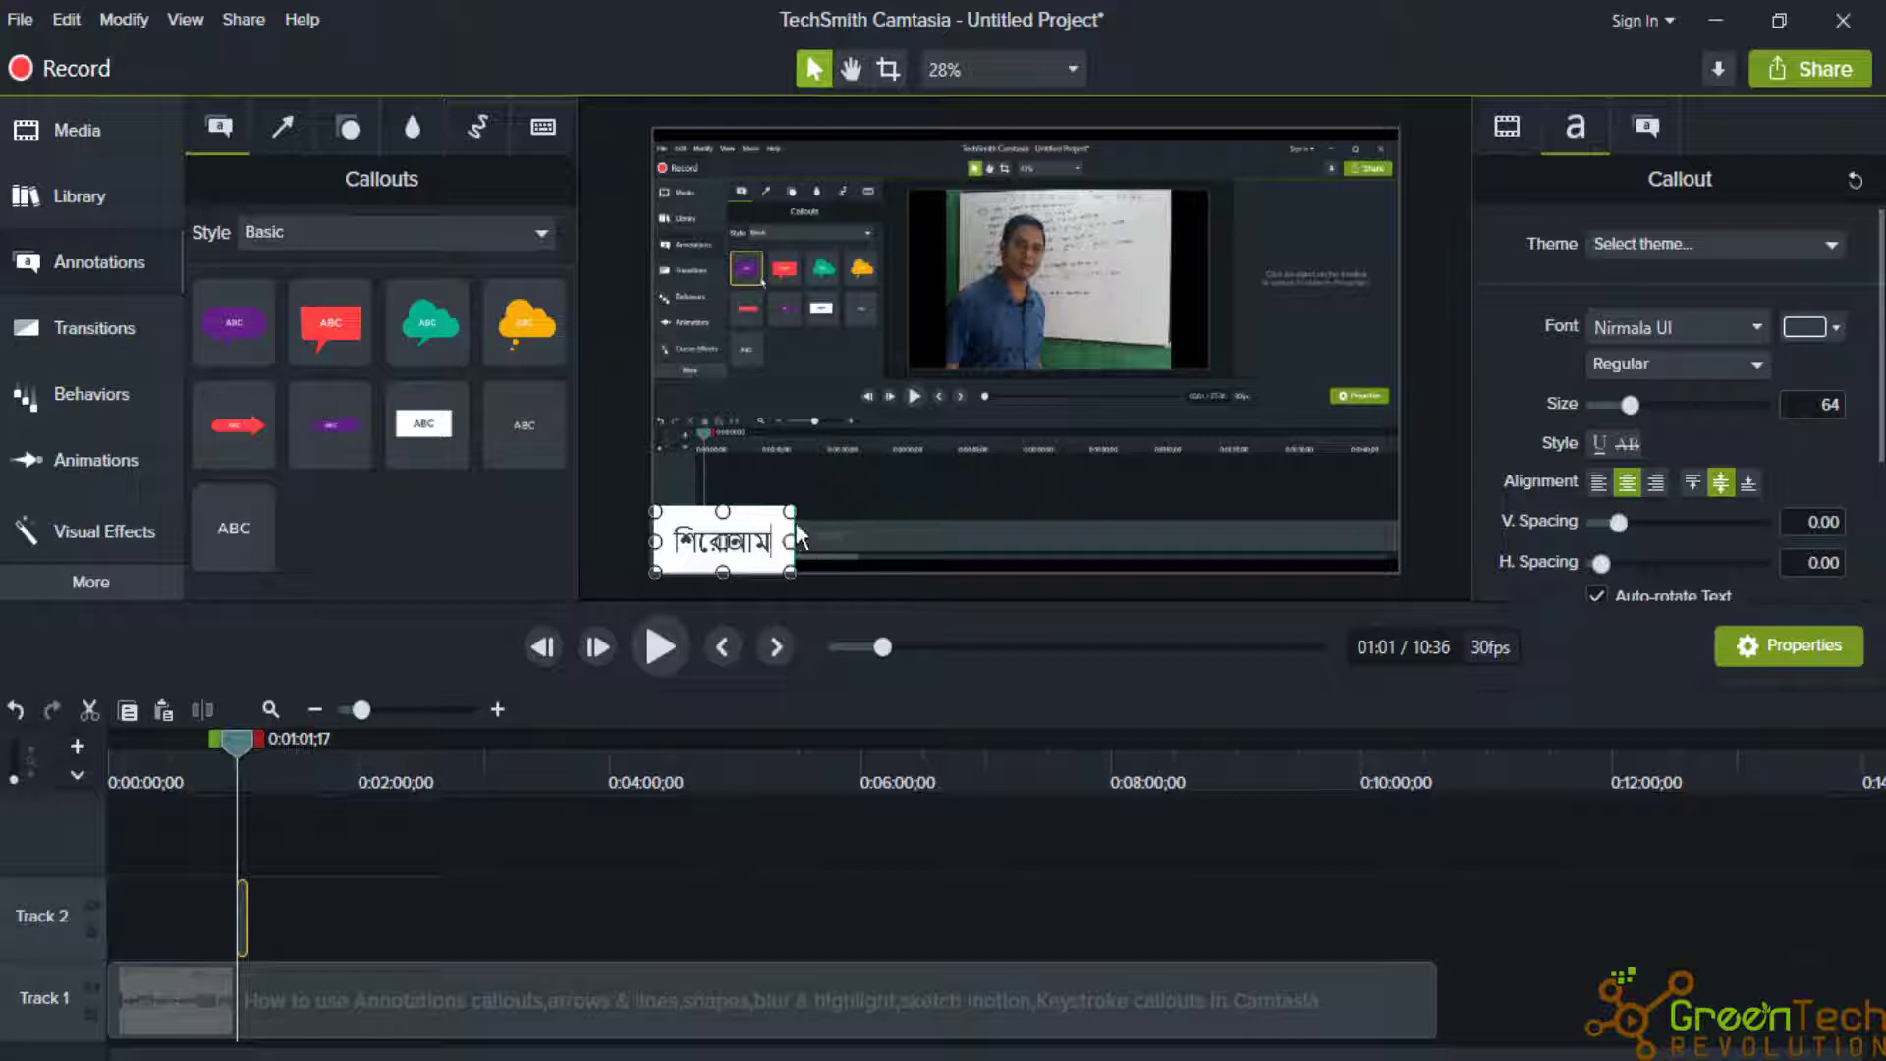
drag(728, 509, 728, 518)
click(879, 512)
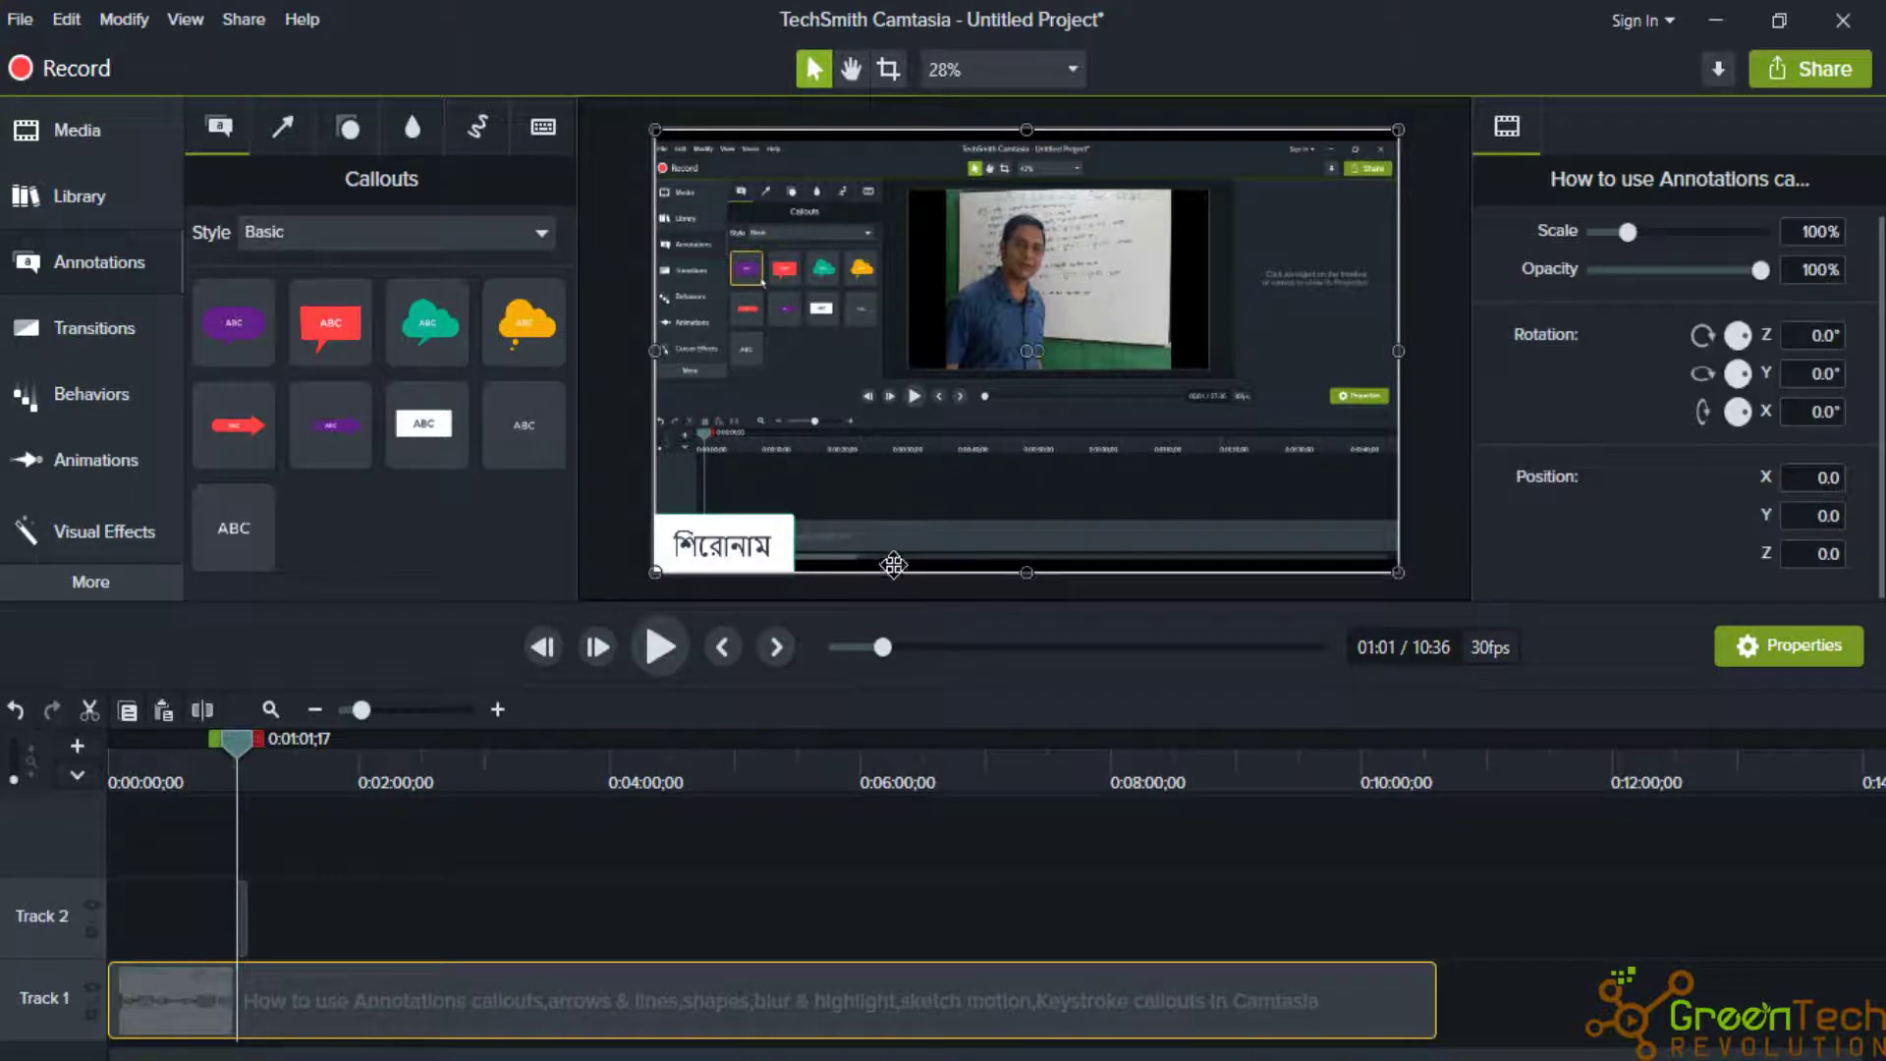
Add a black rectangle shape beside the heading callout, spanning to the video's right edge, and reduce its height to match the callout.
click(68, 257)
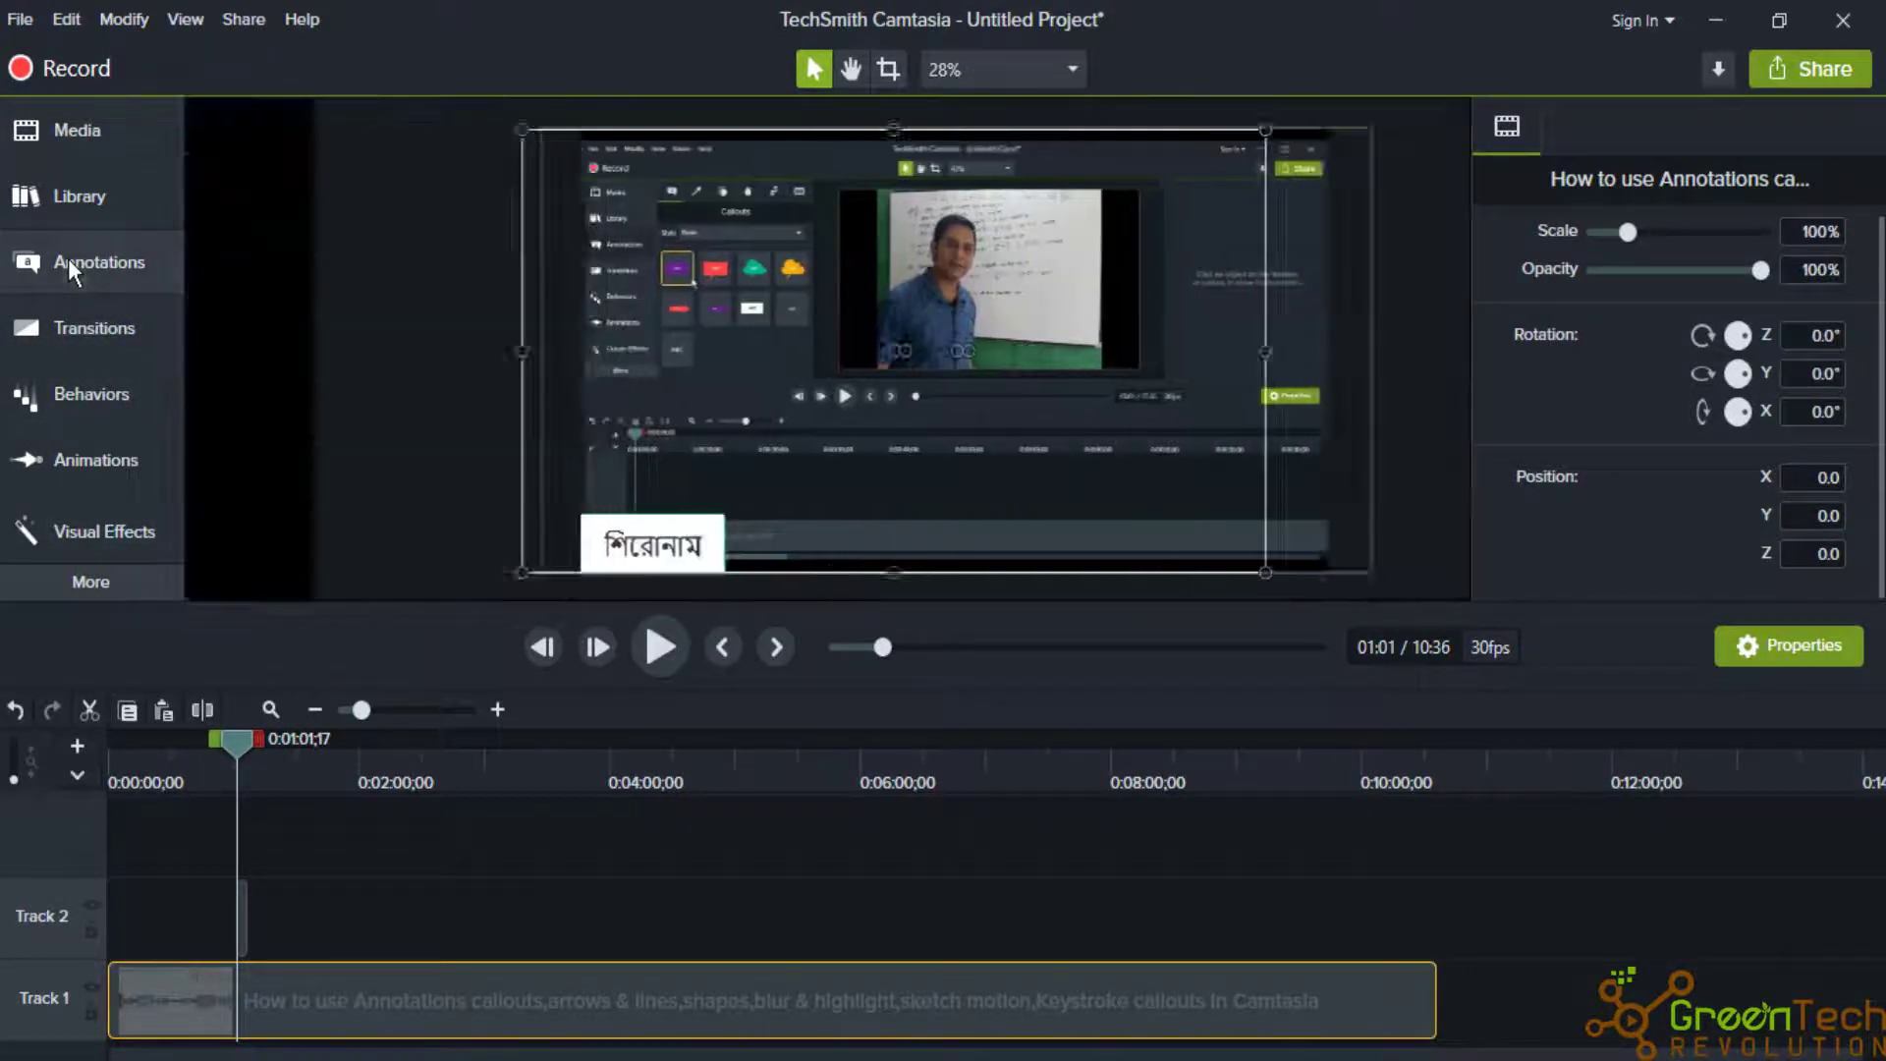
click(332, 135)
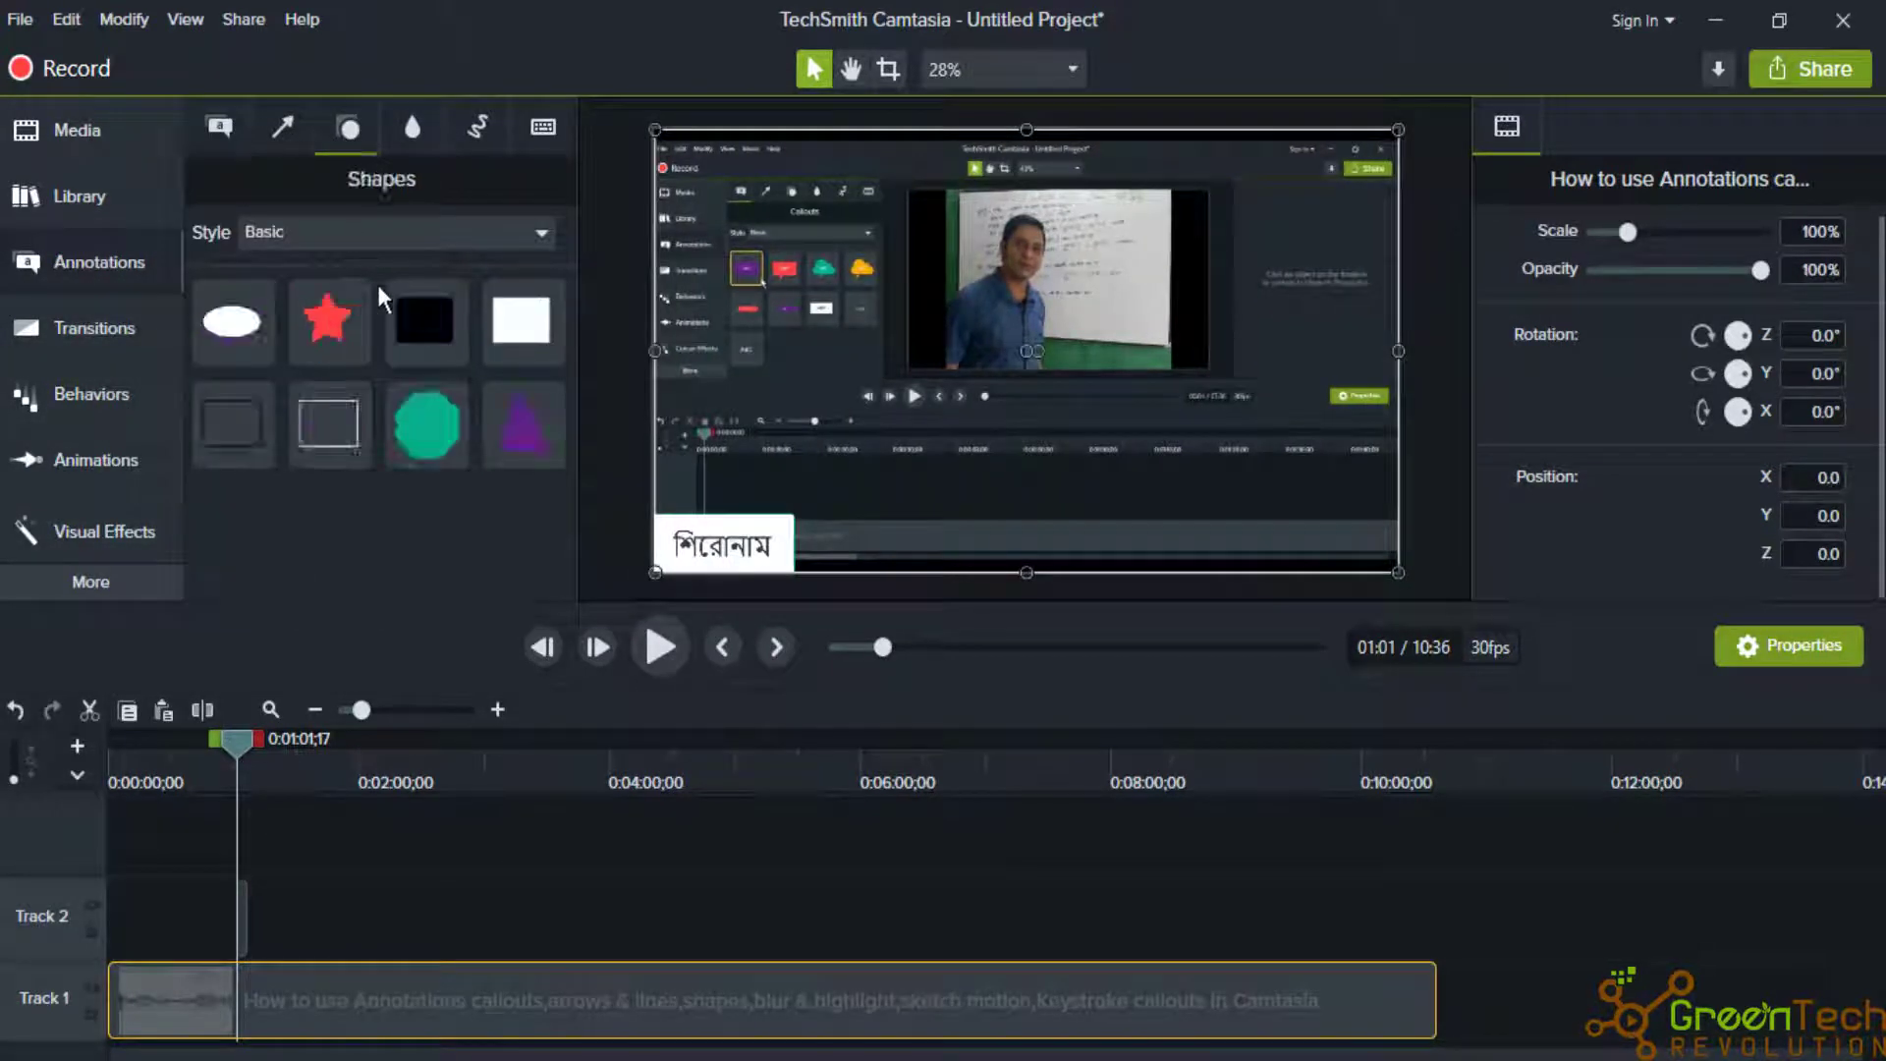
drag(416, 322, 1396, 541)
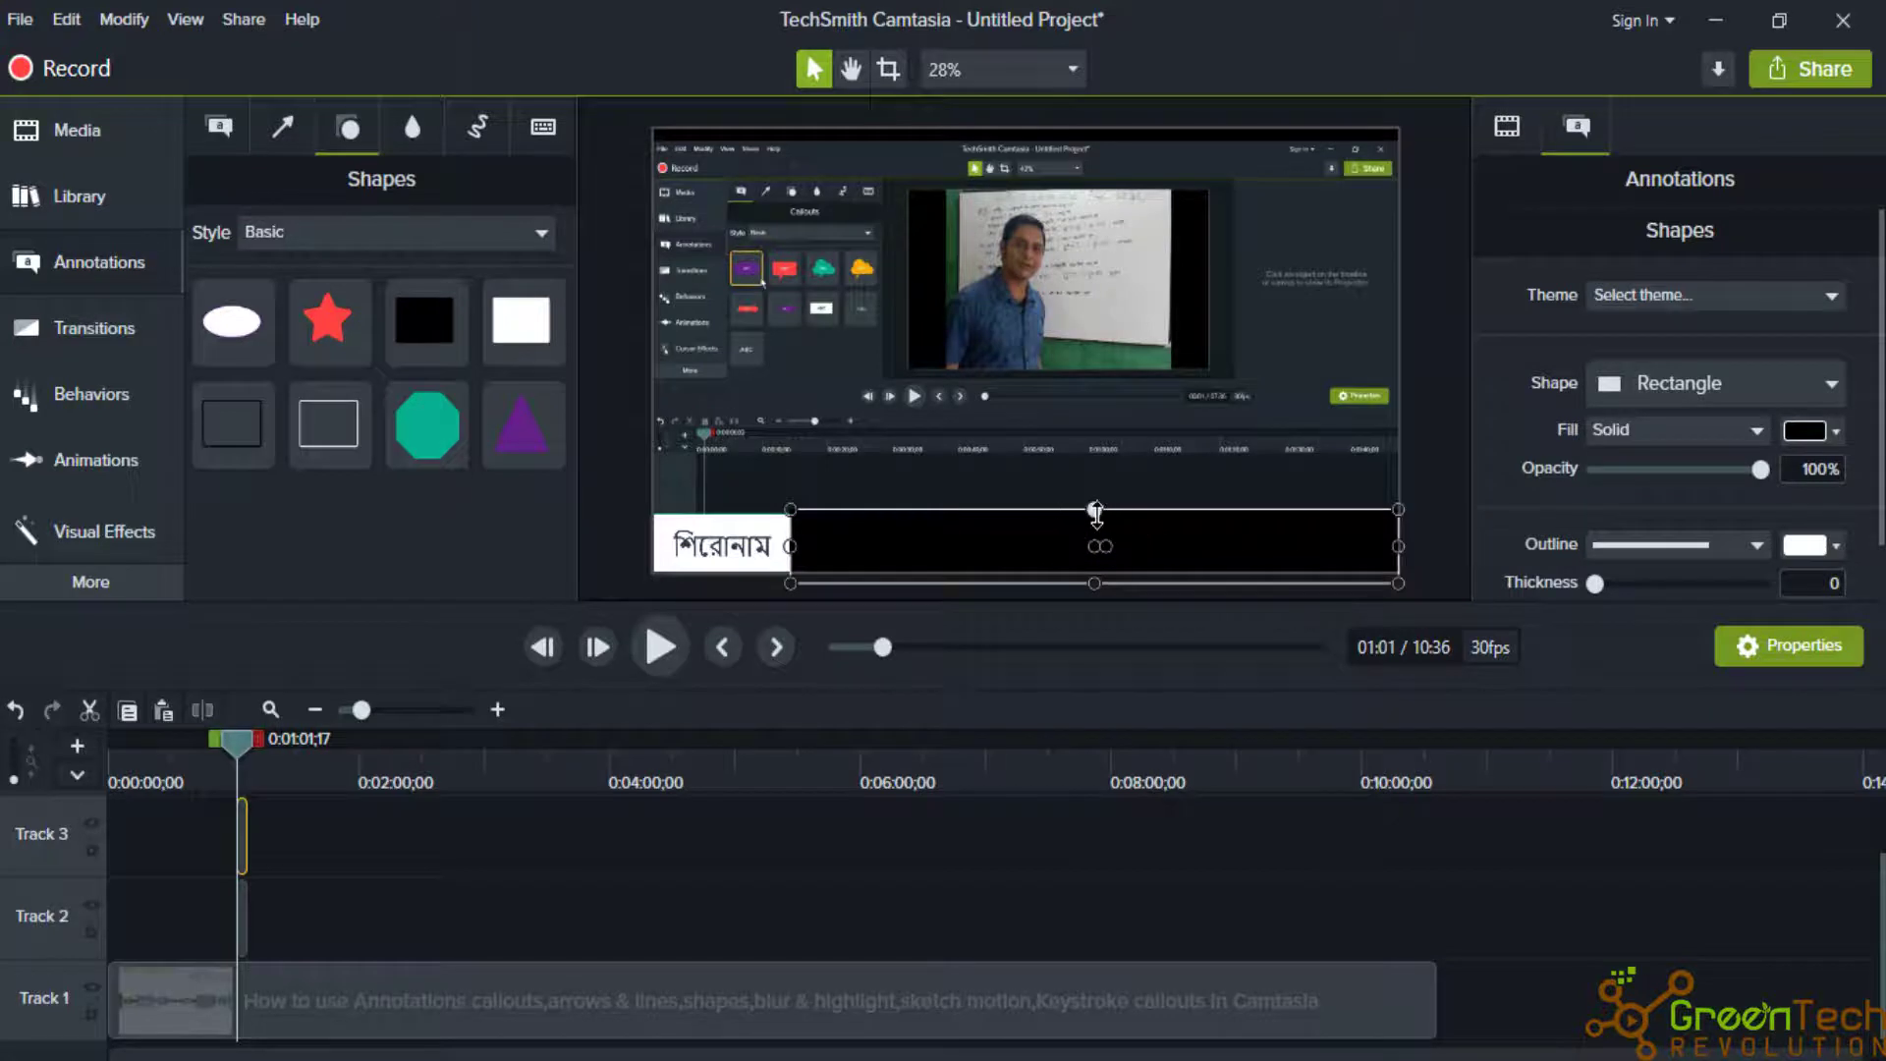
drag(1095, 512, 1050, 537)
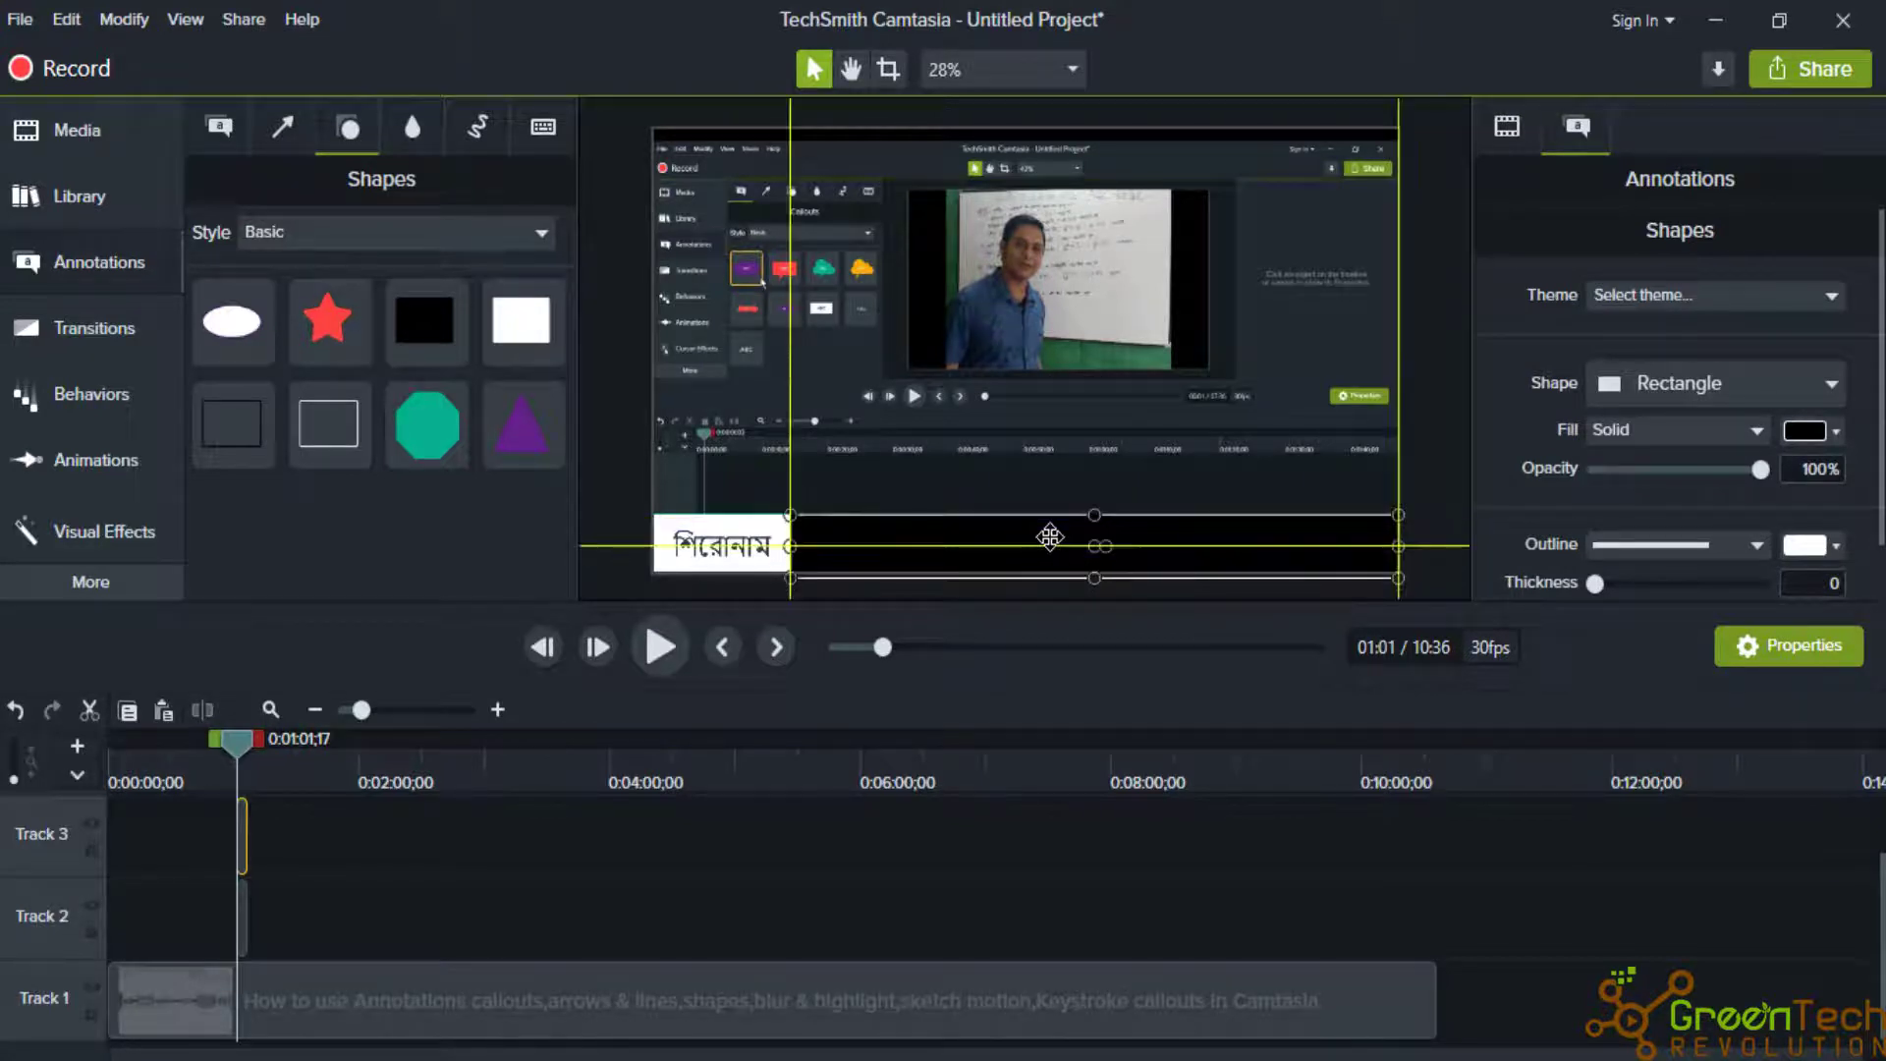
click(1045, 482)
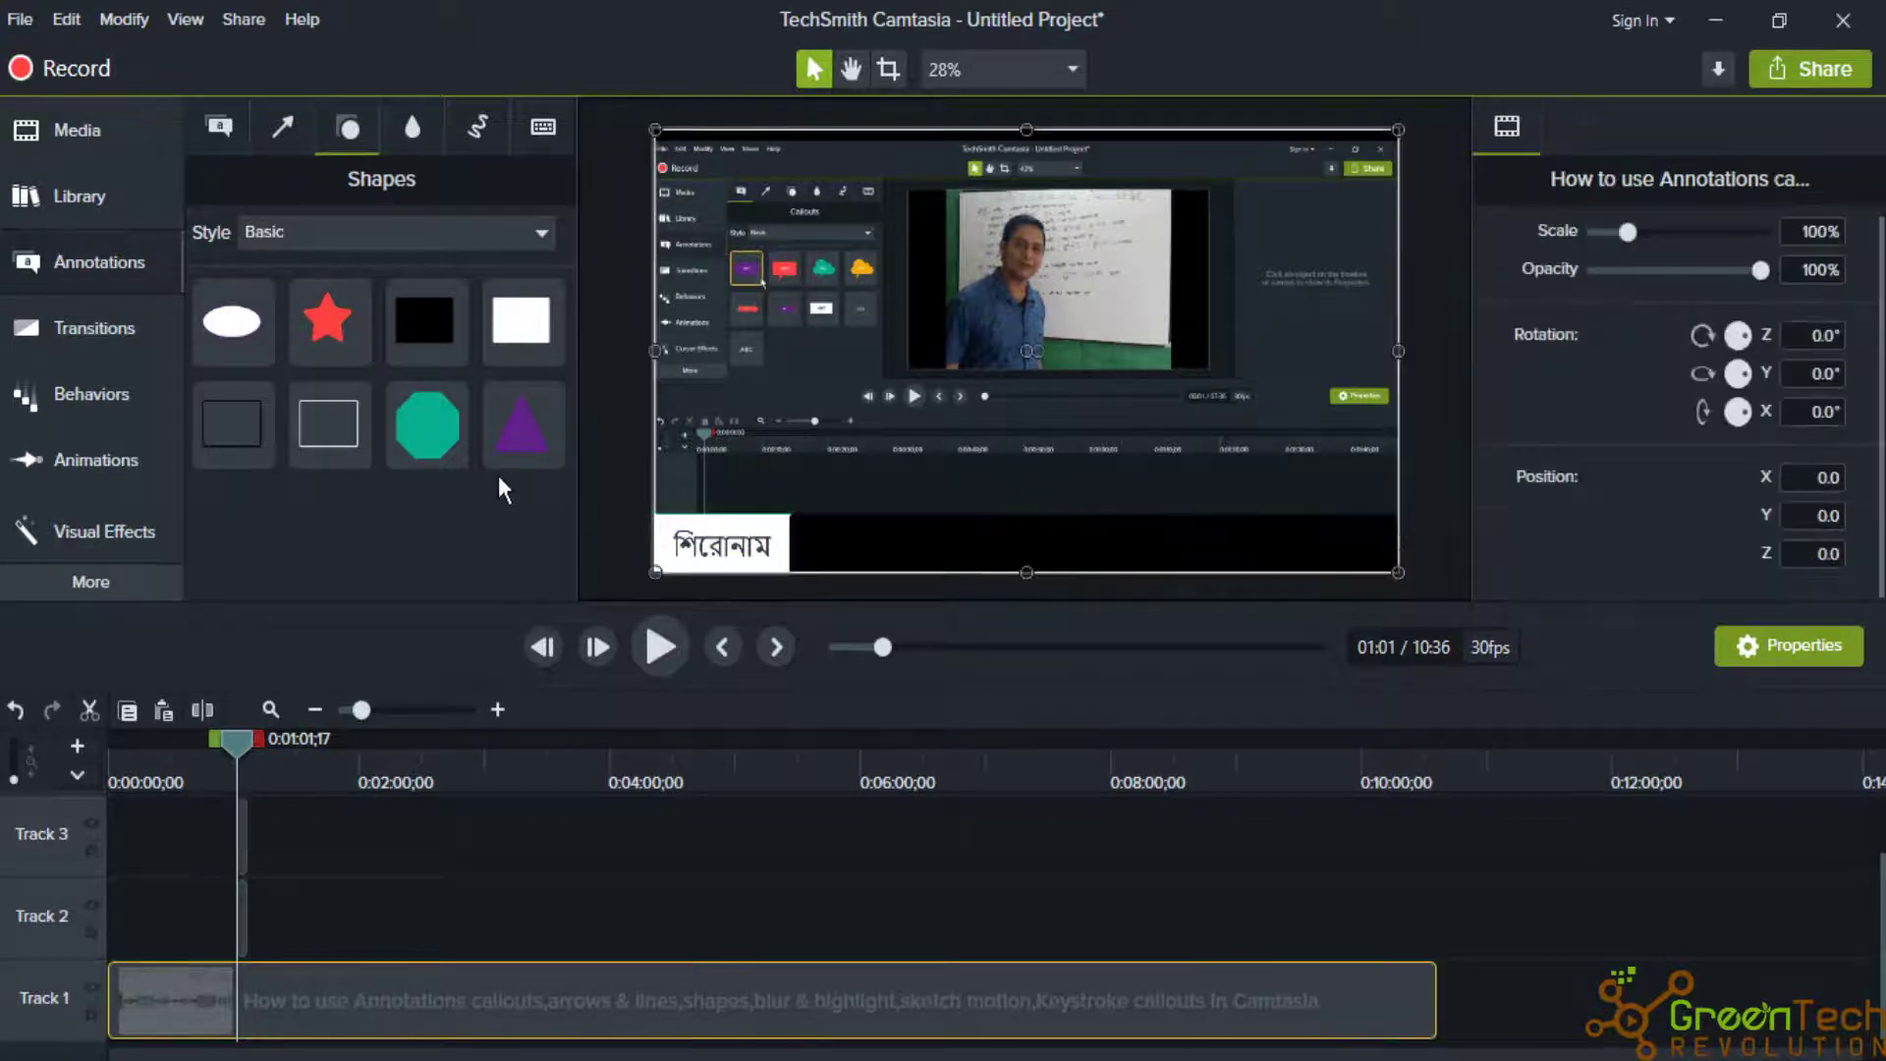
Lower the black rectangle's opacity to 84%.
click(1098, 548)
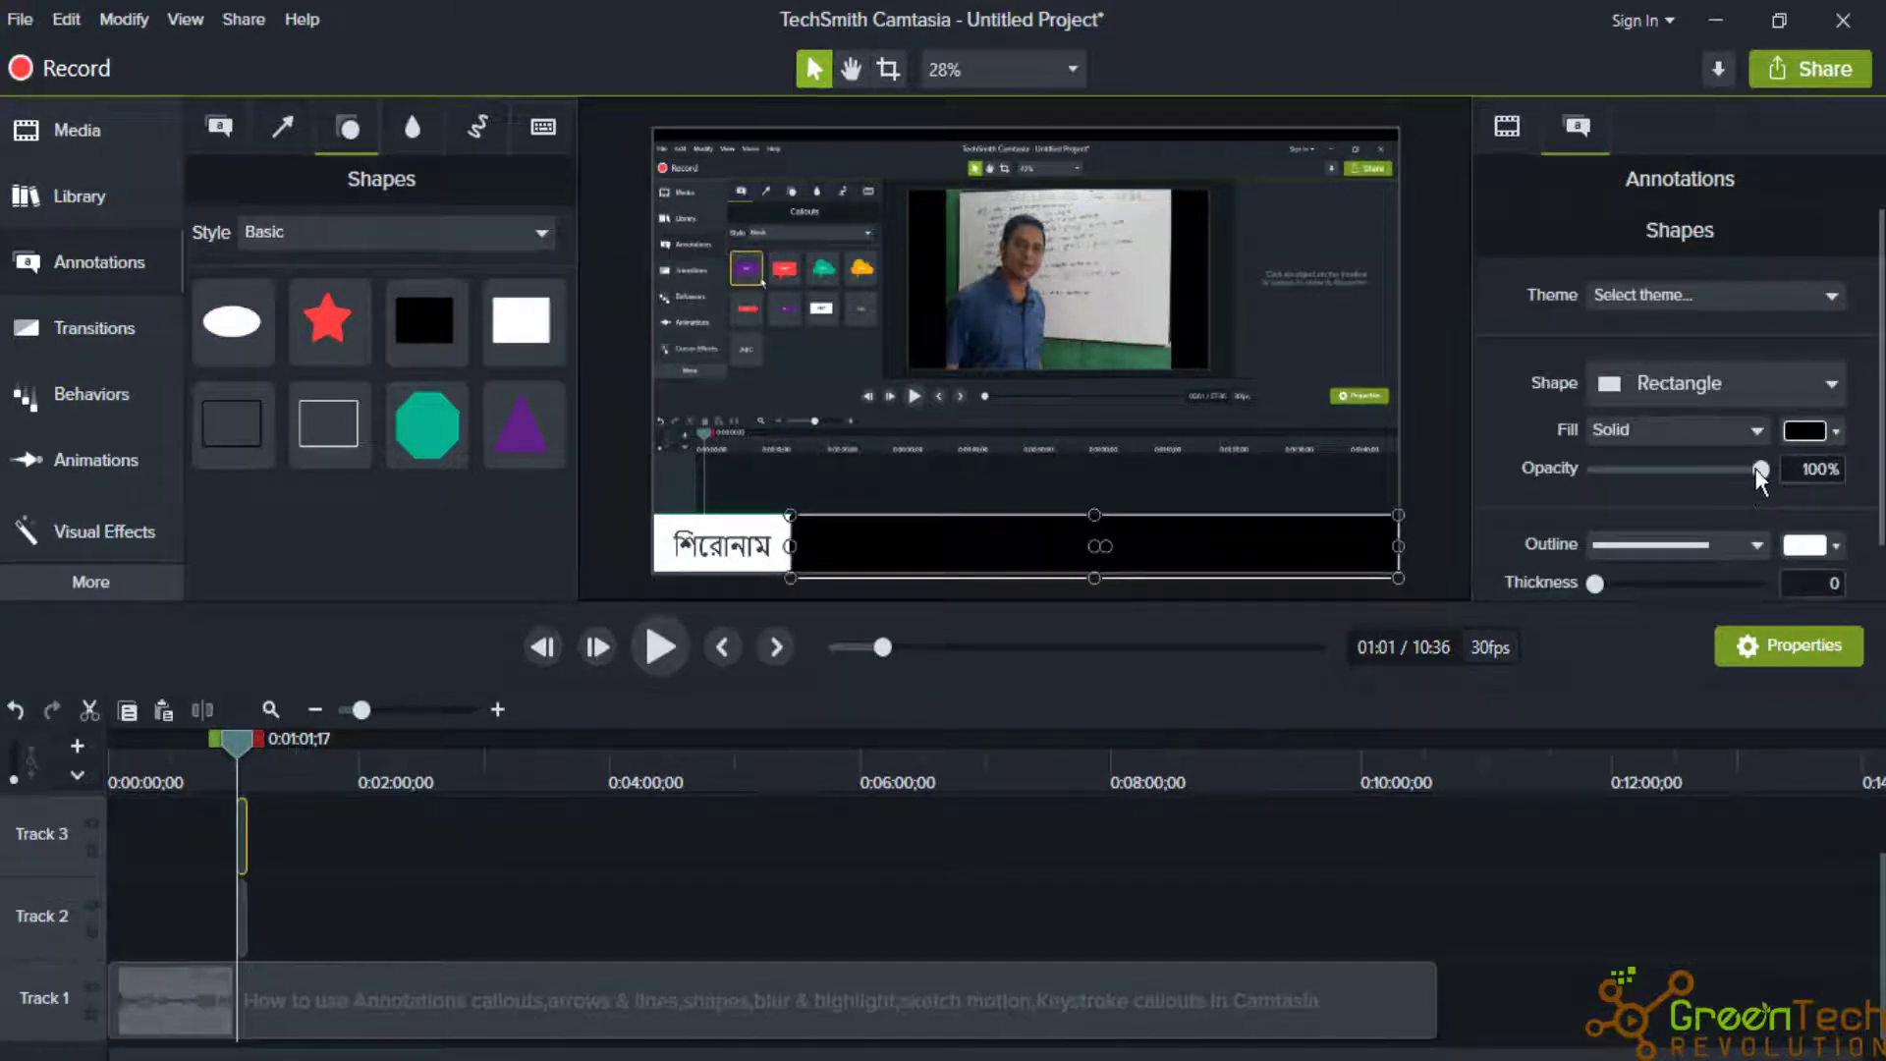
drag(1758, 469, 1729, 475)
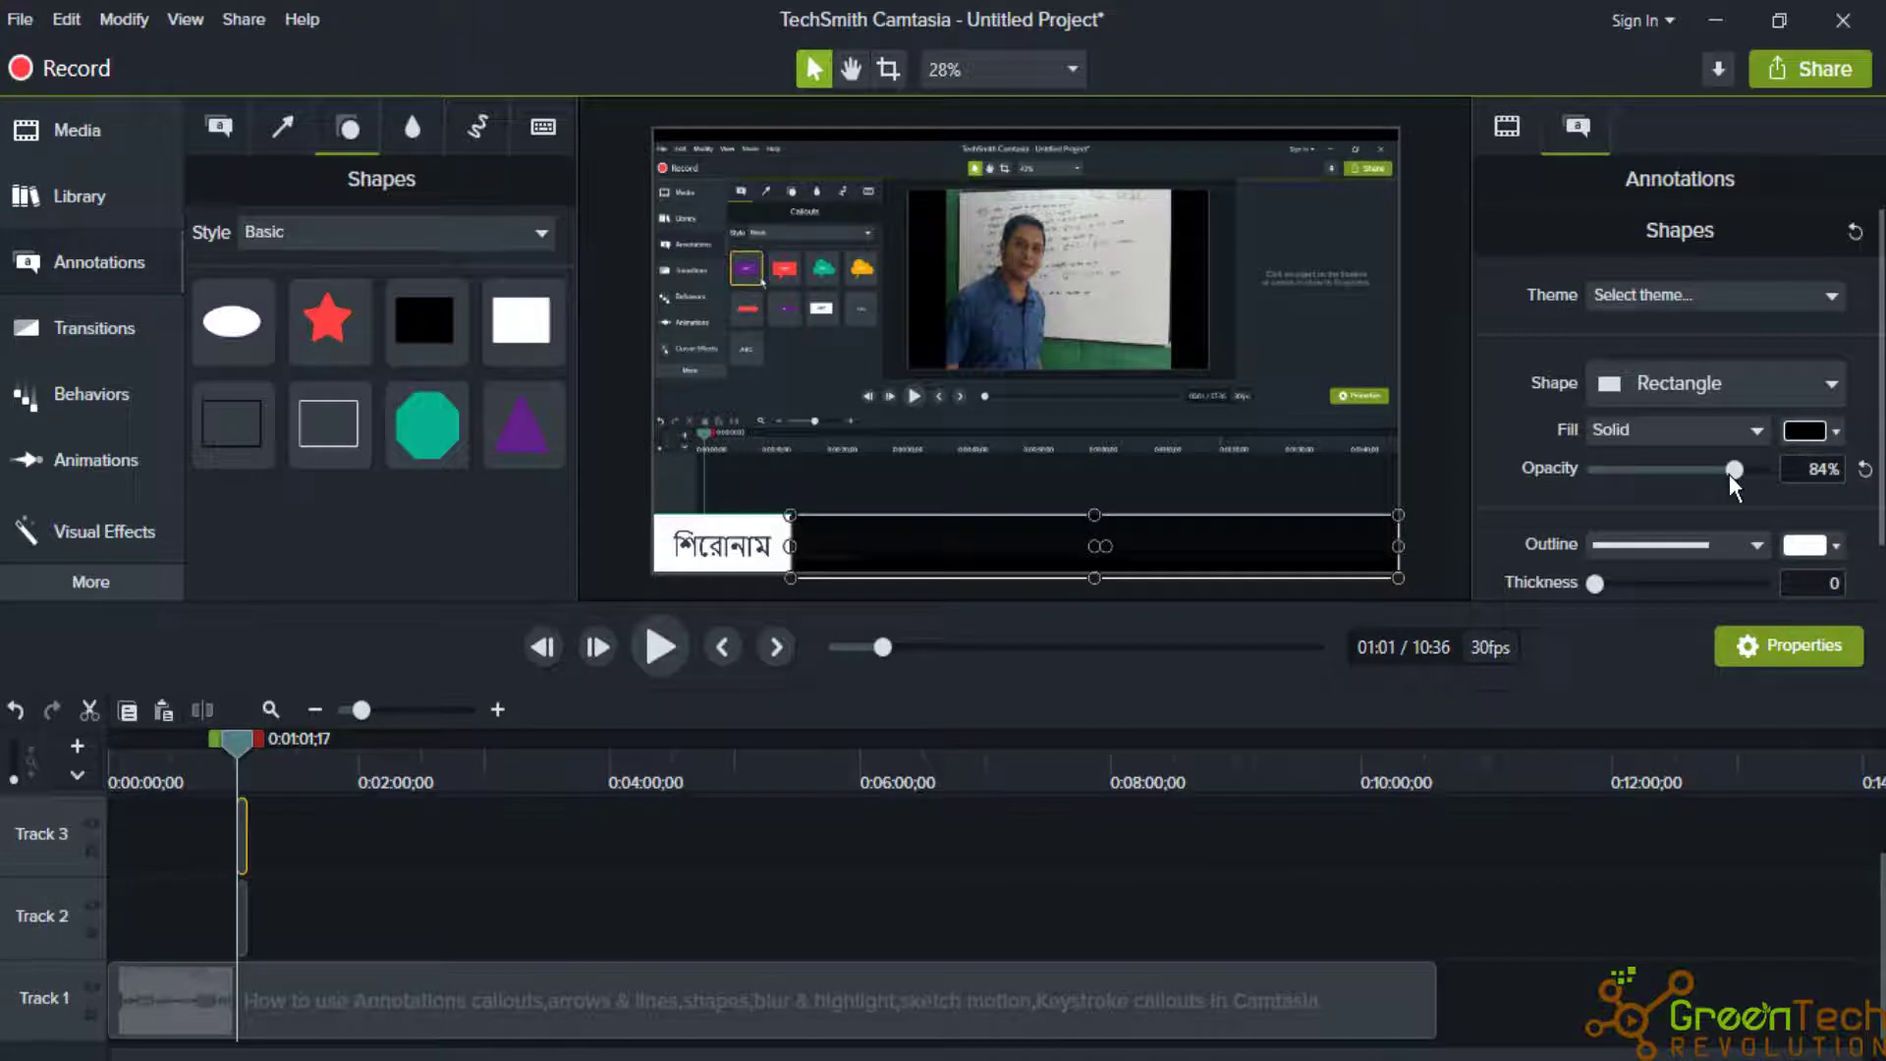
click(1193, 485)
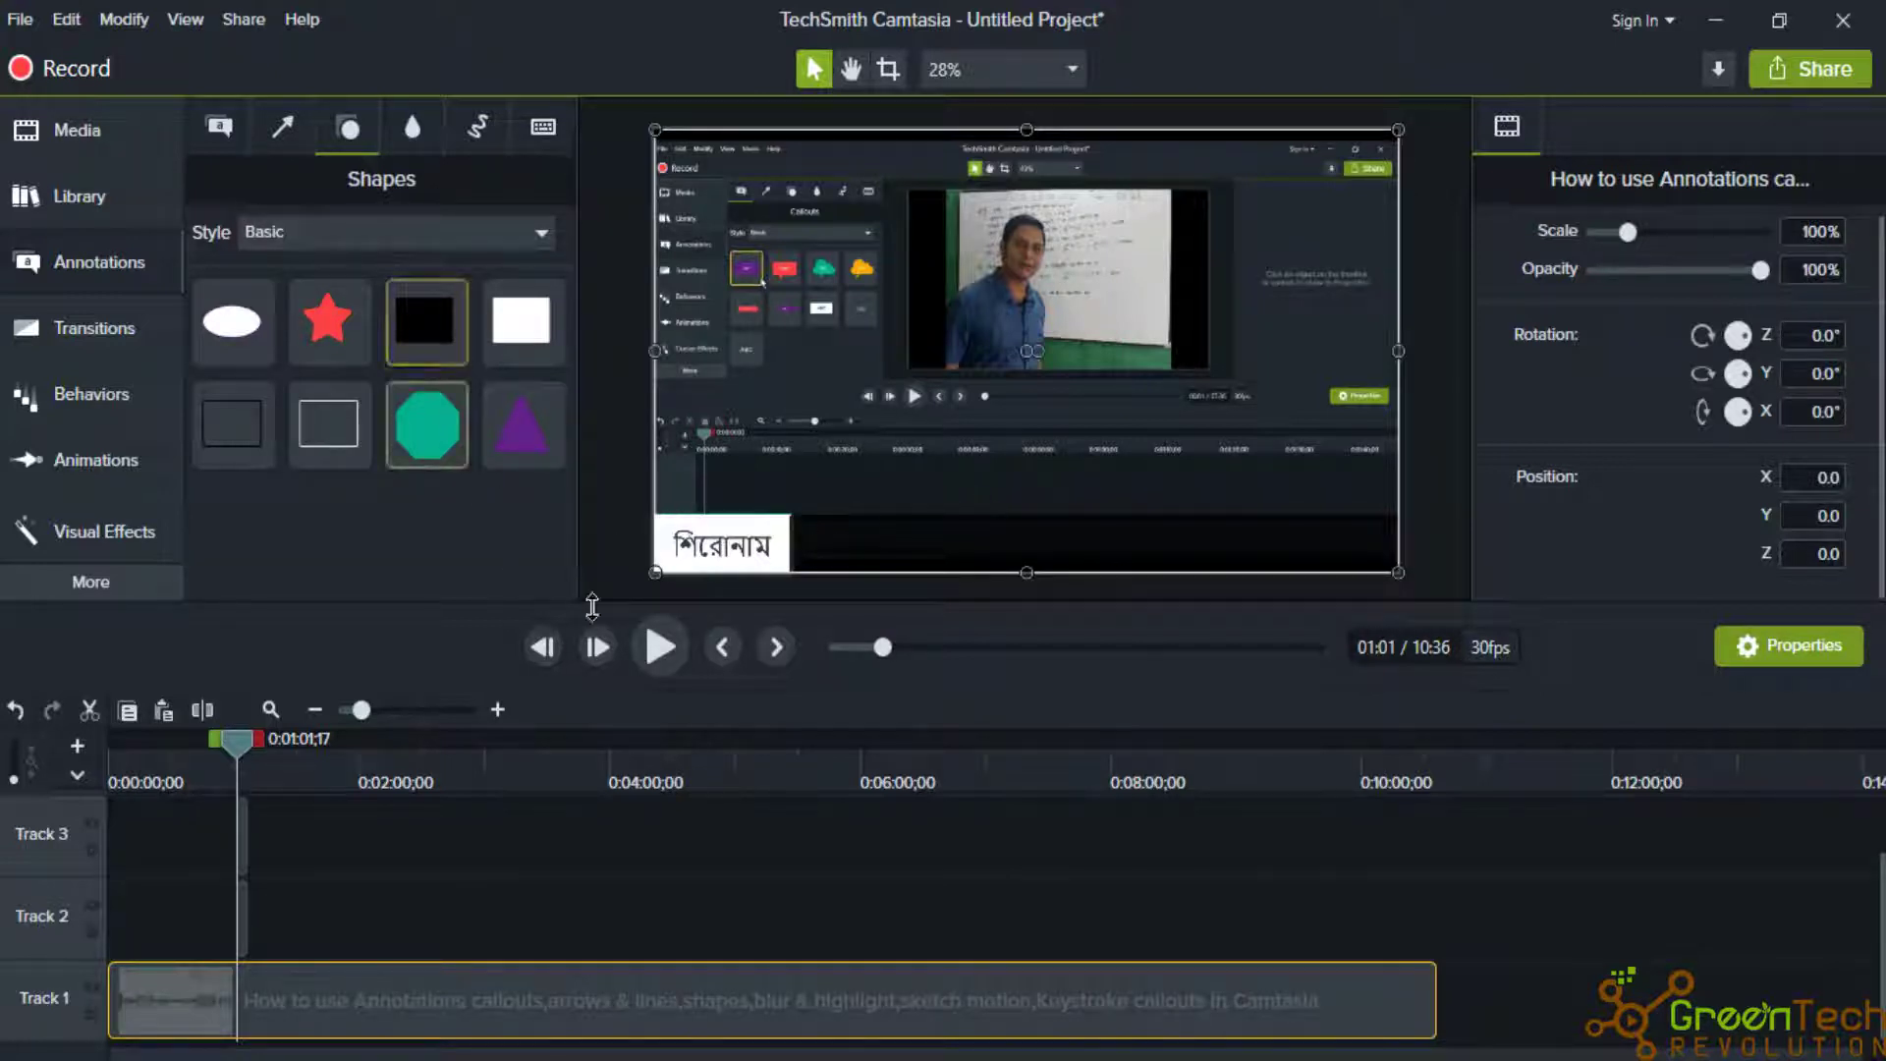
Add a plain text callout without a background on the black bar beside the heading.
click(69, 257)
click(105, 272)
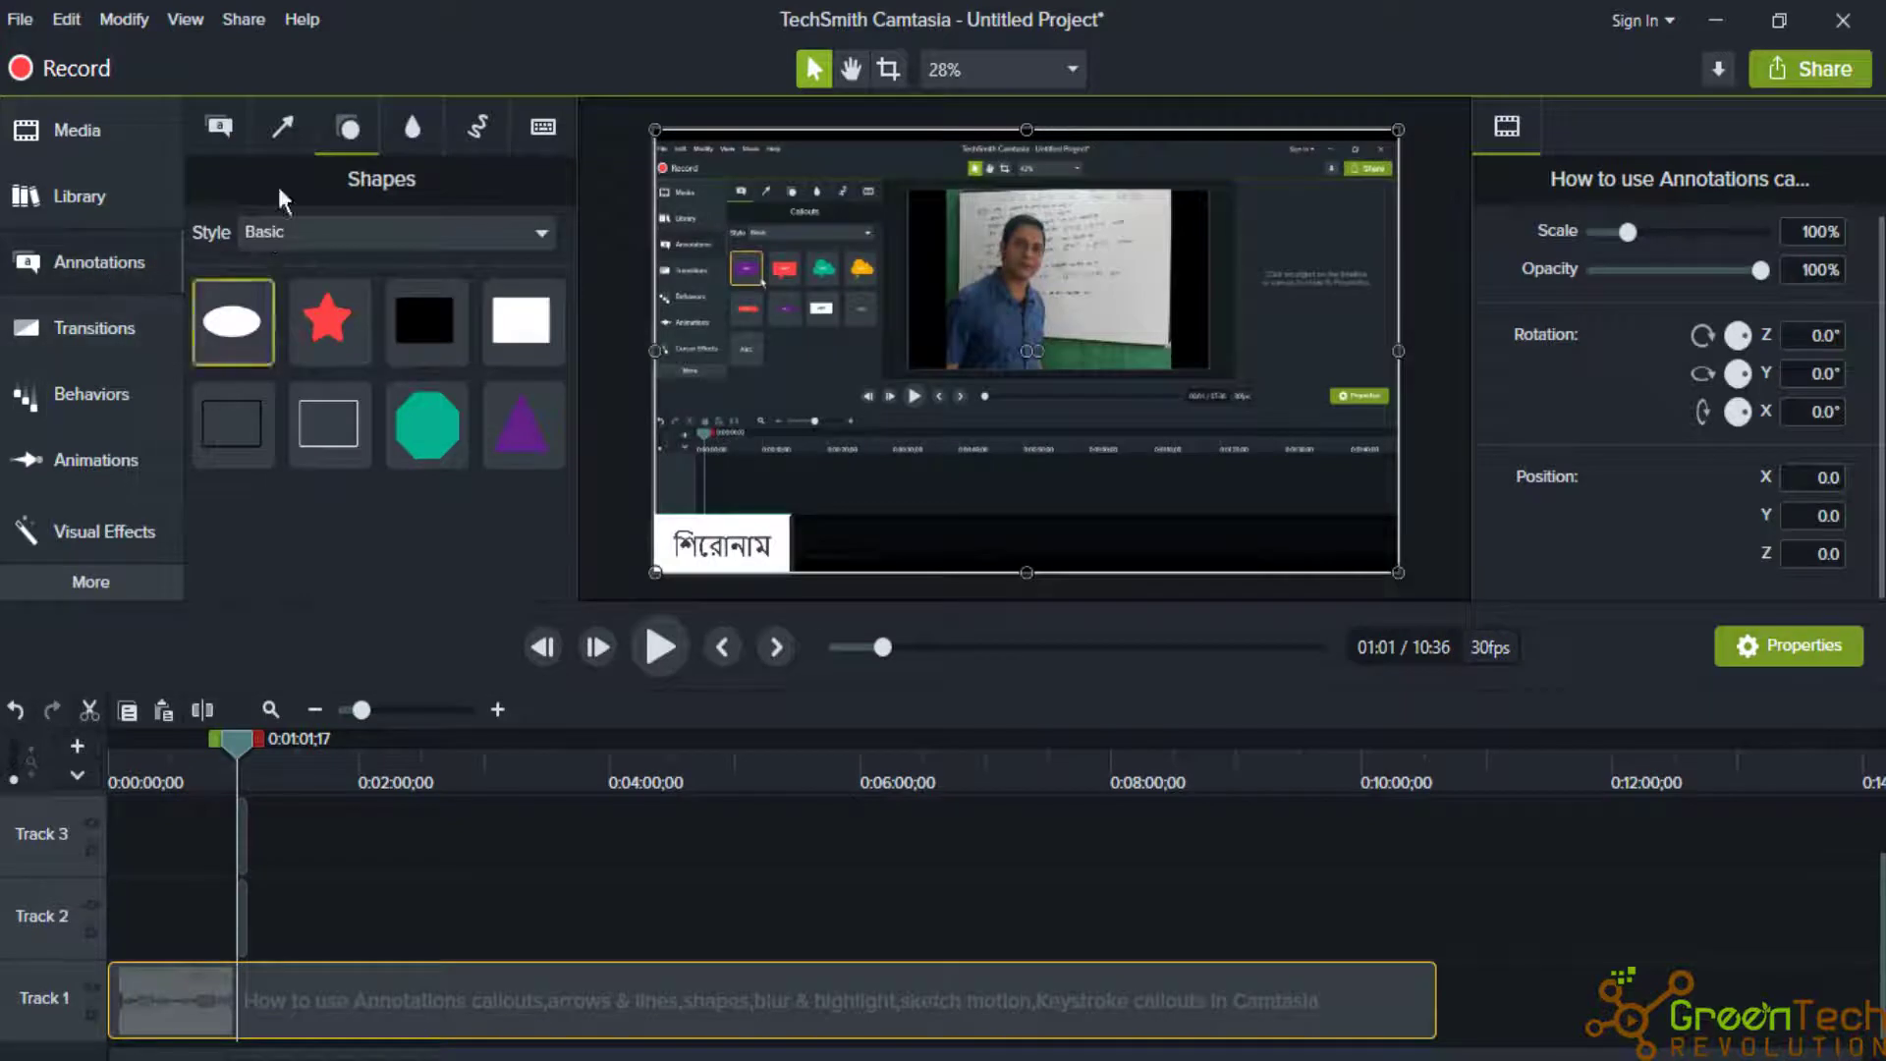
click(219, 126)
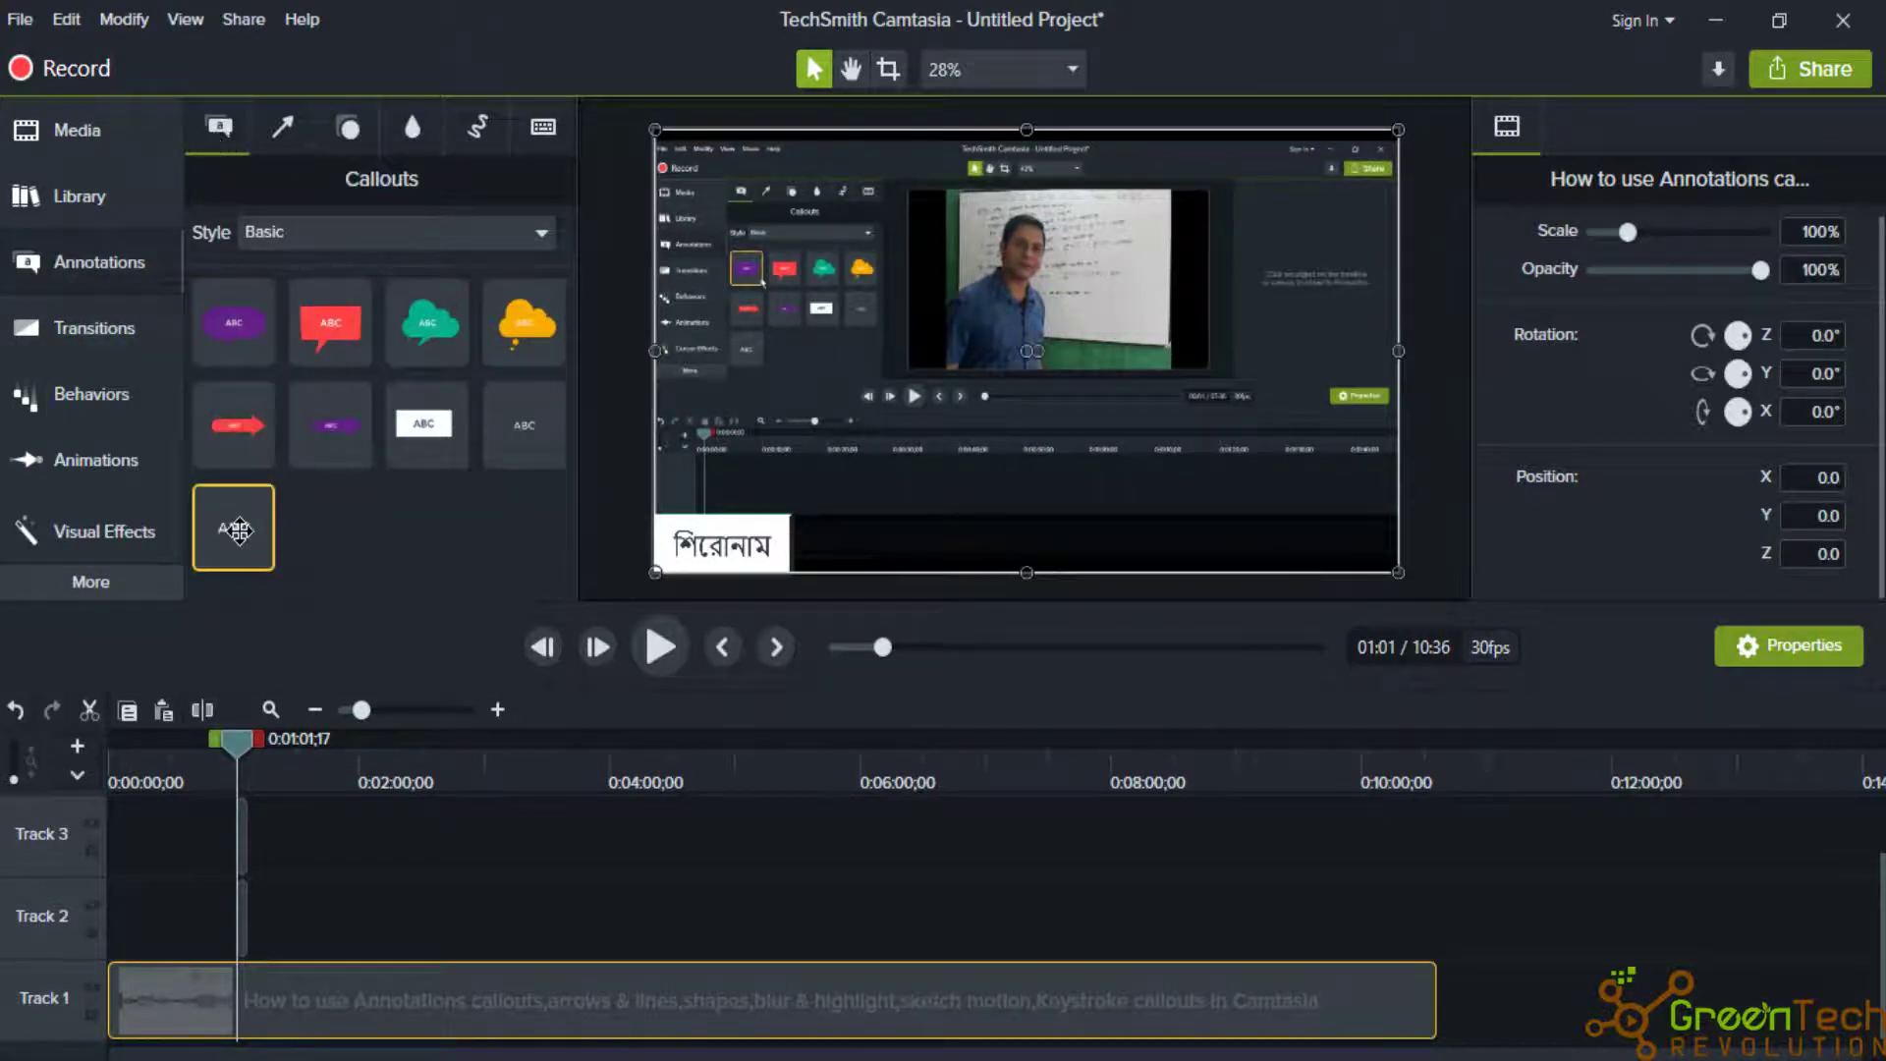
drag(239, 540, 900, 545)
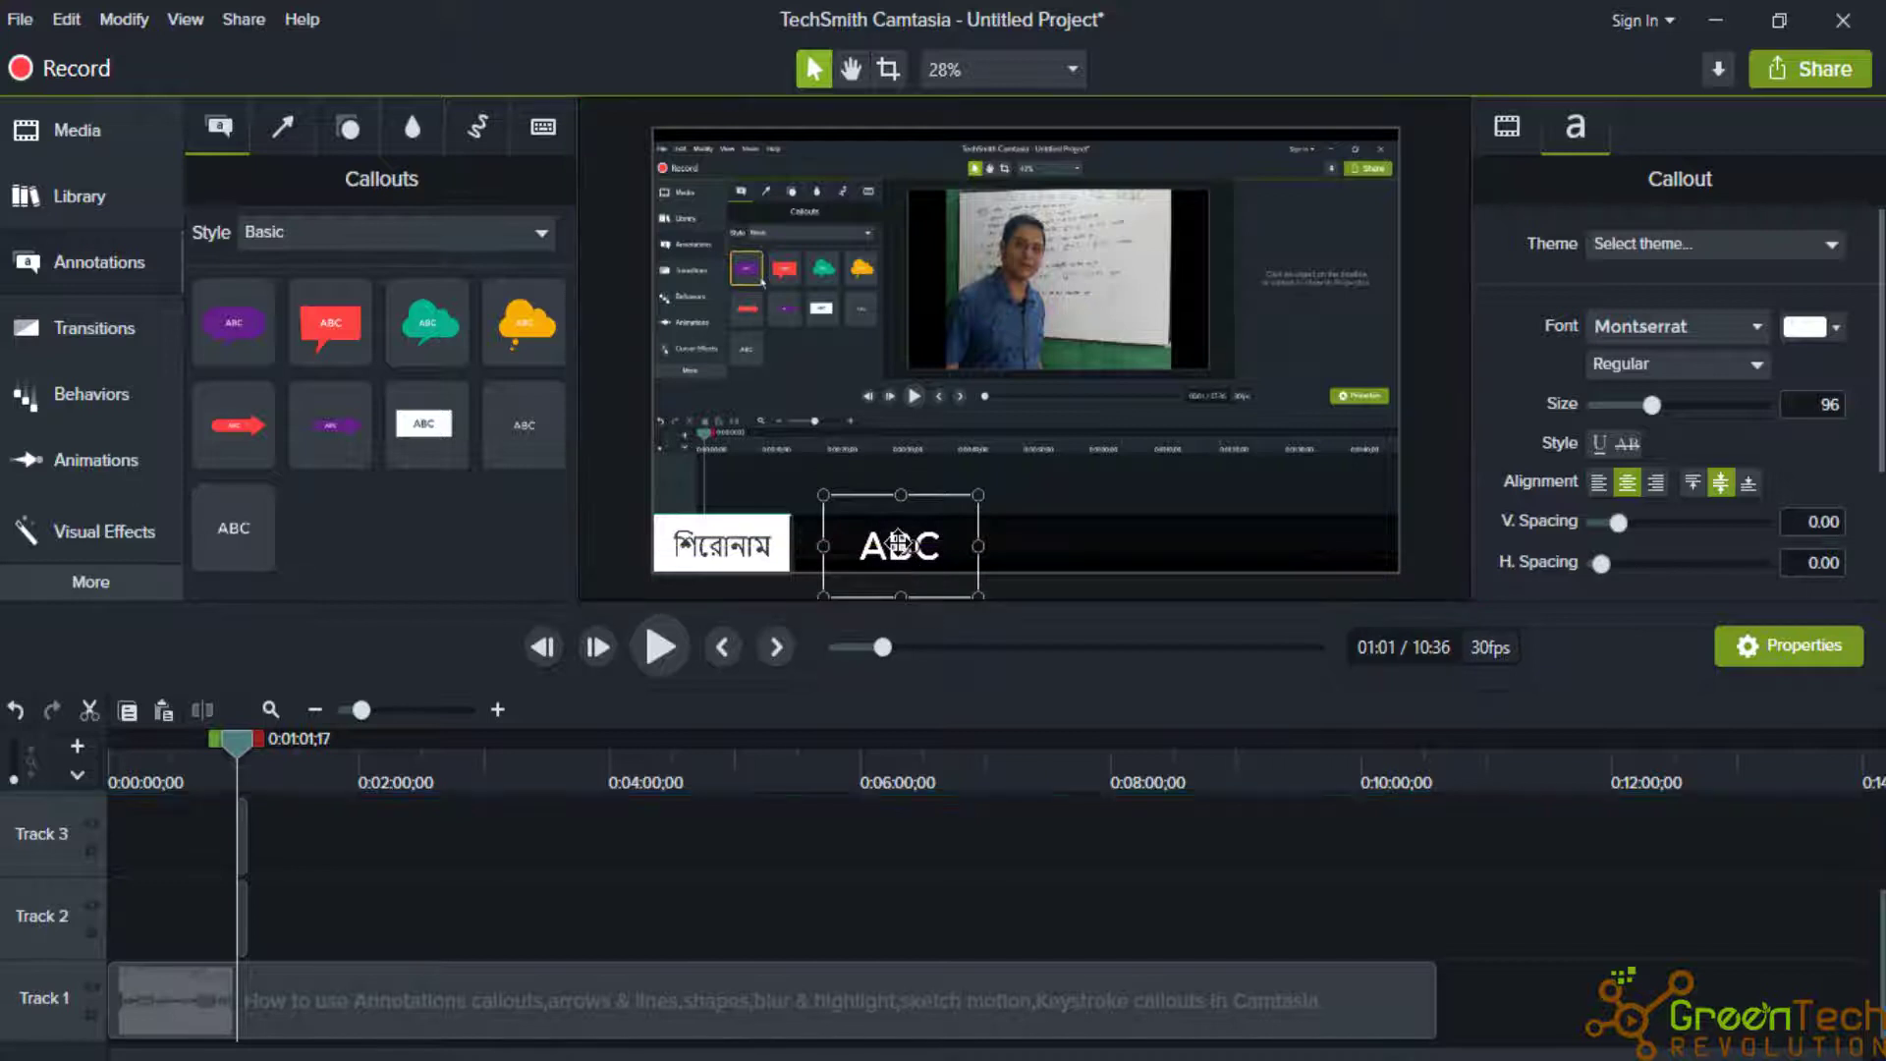
Replace the new callout's text with "মধ্যপ্রাচ্যজুড়ে অস্থিরতা সৃষ্টির আশঙ্কা রাশিয়ার" copied from Notepad, and widen its text box.
double_click(931, 556)
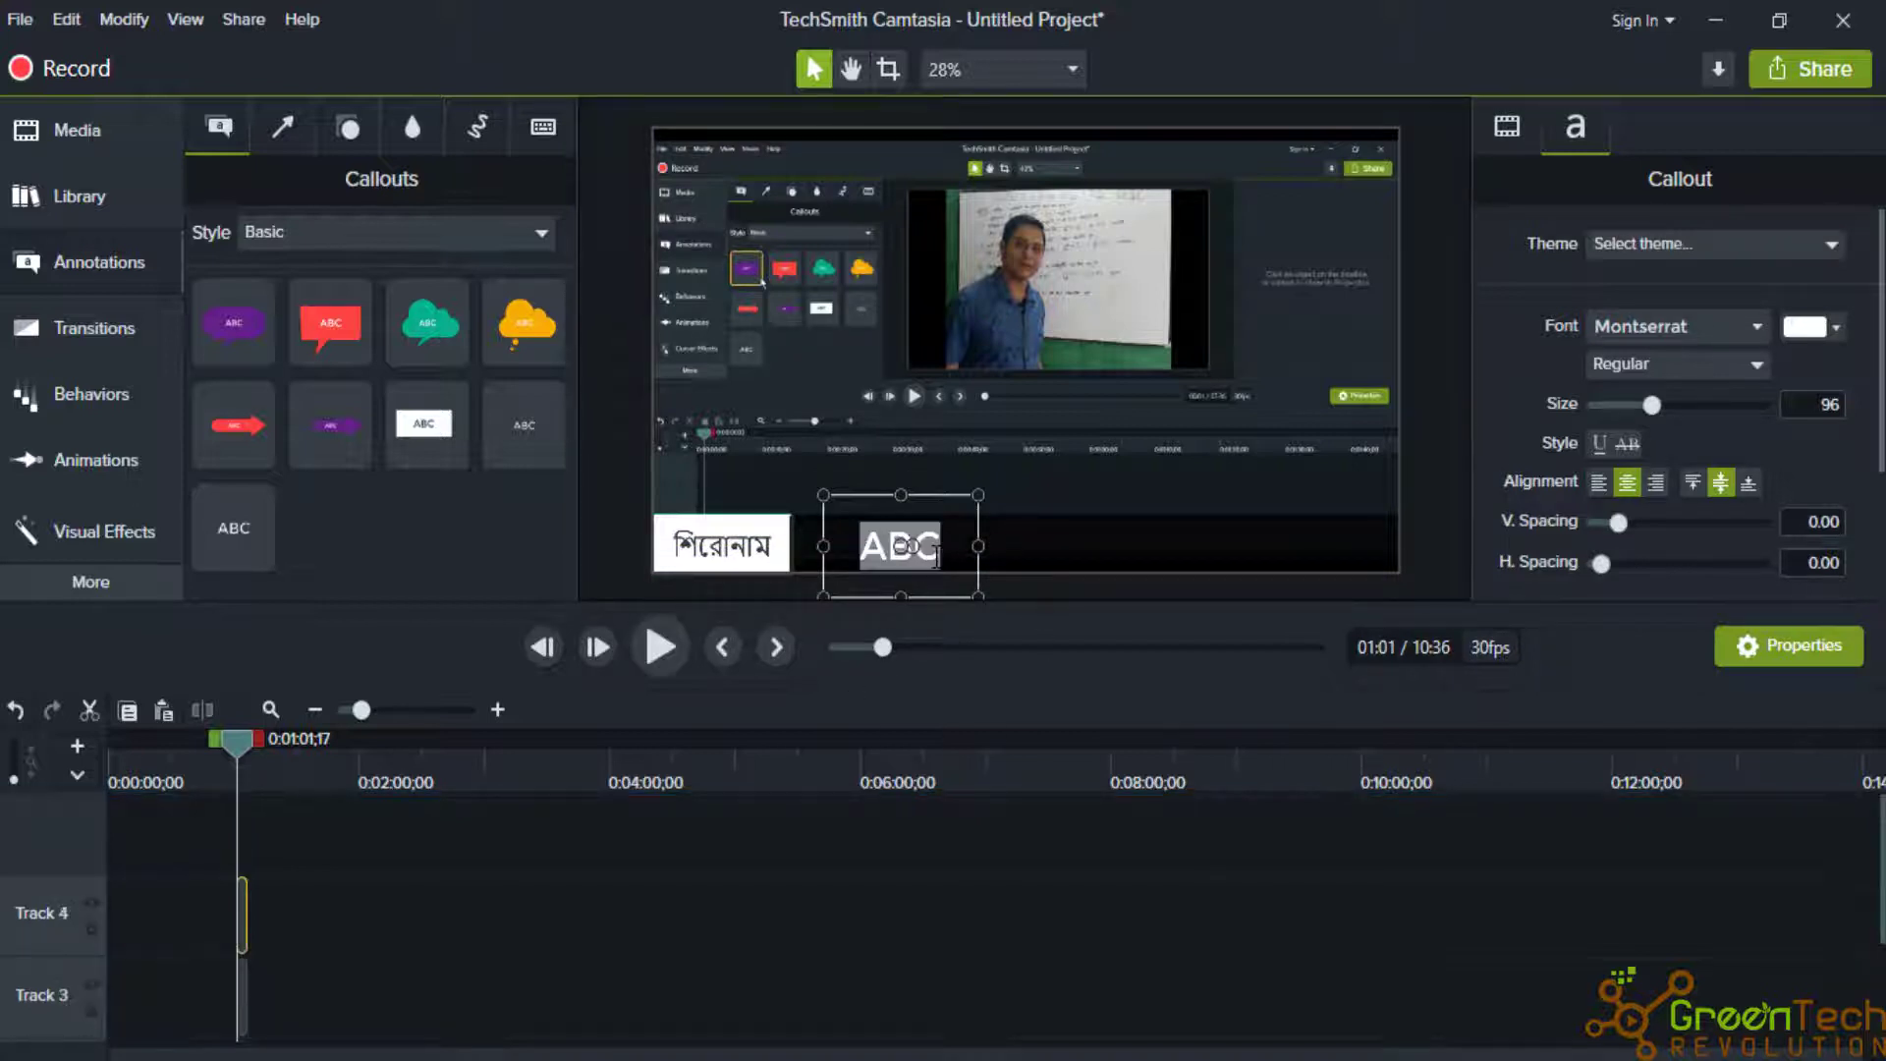
mouse_move(1388, 1060)
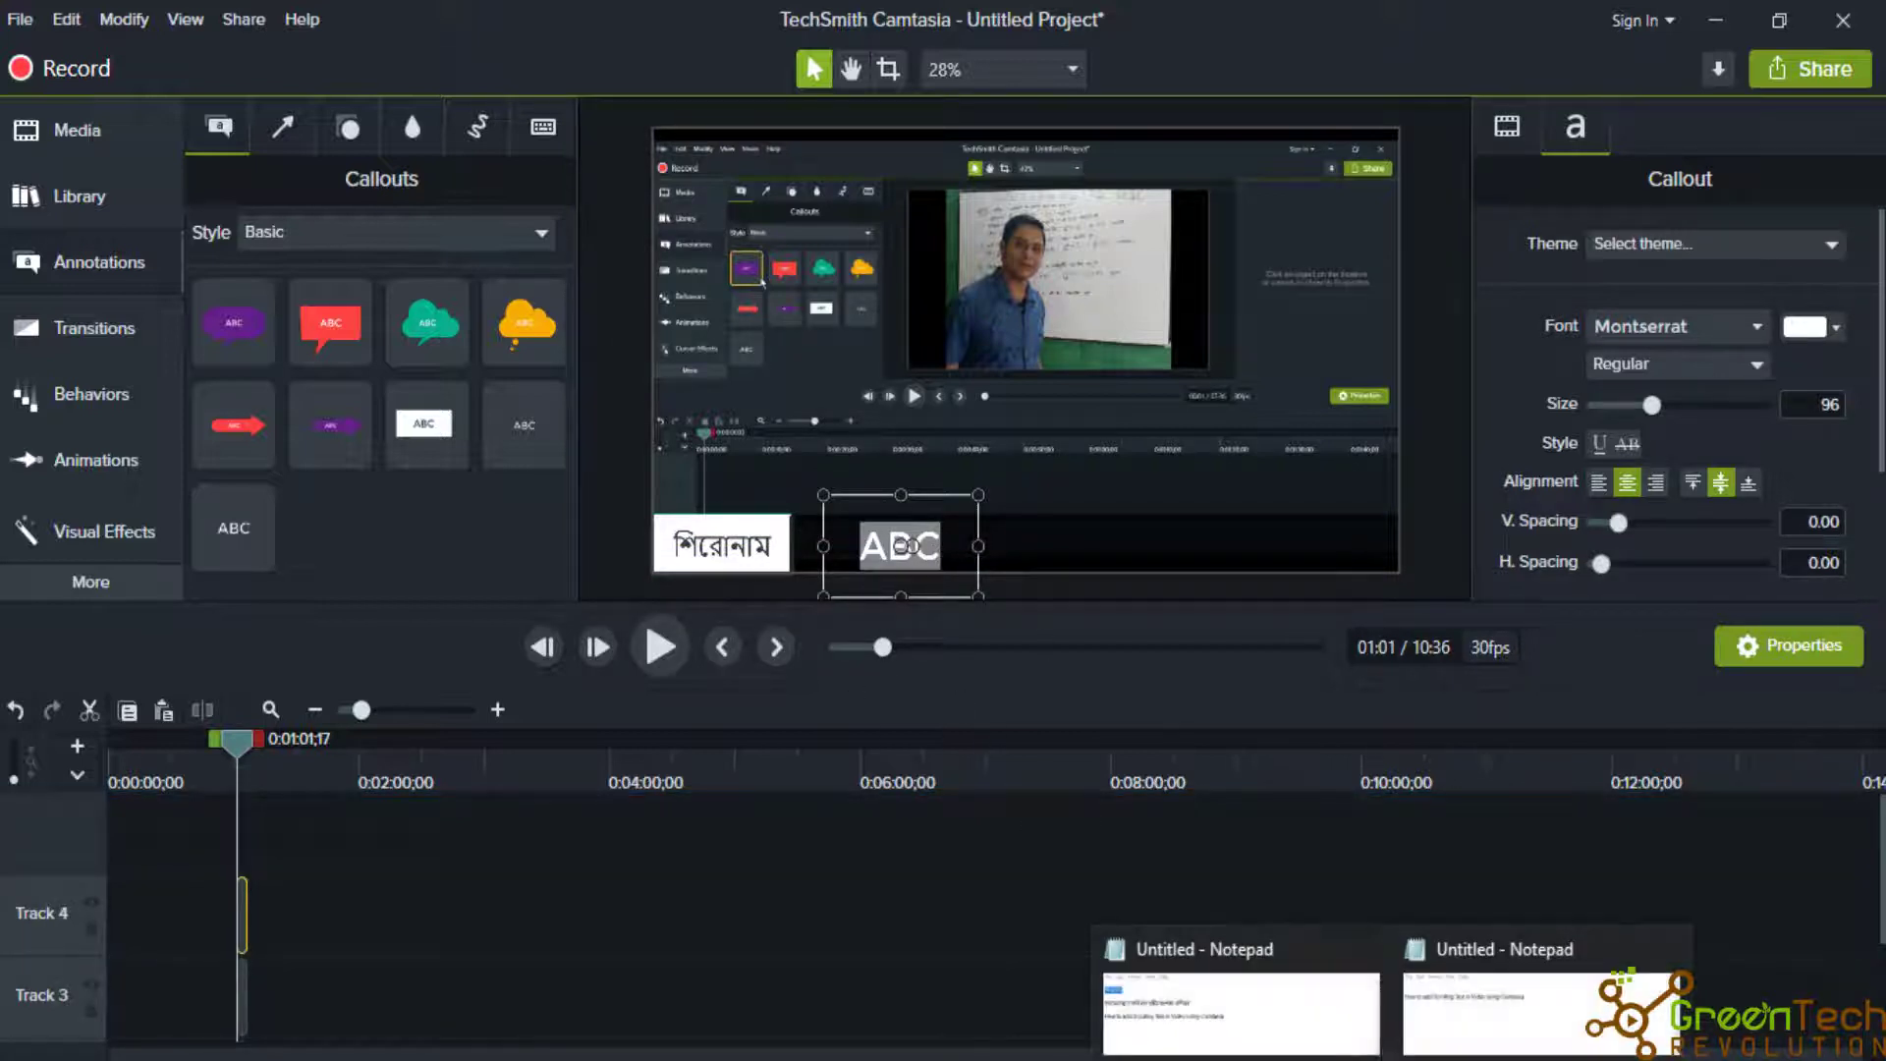
click(1329, 1016)
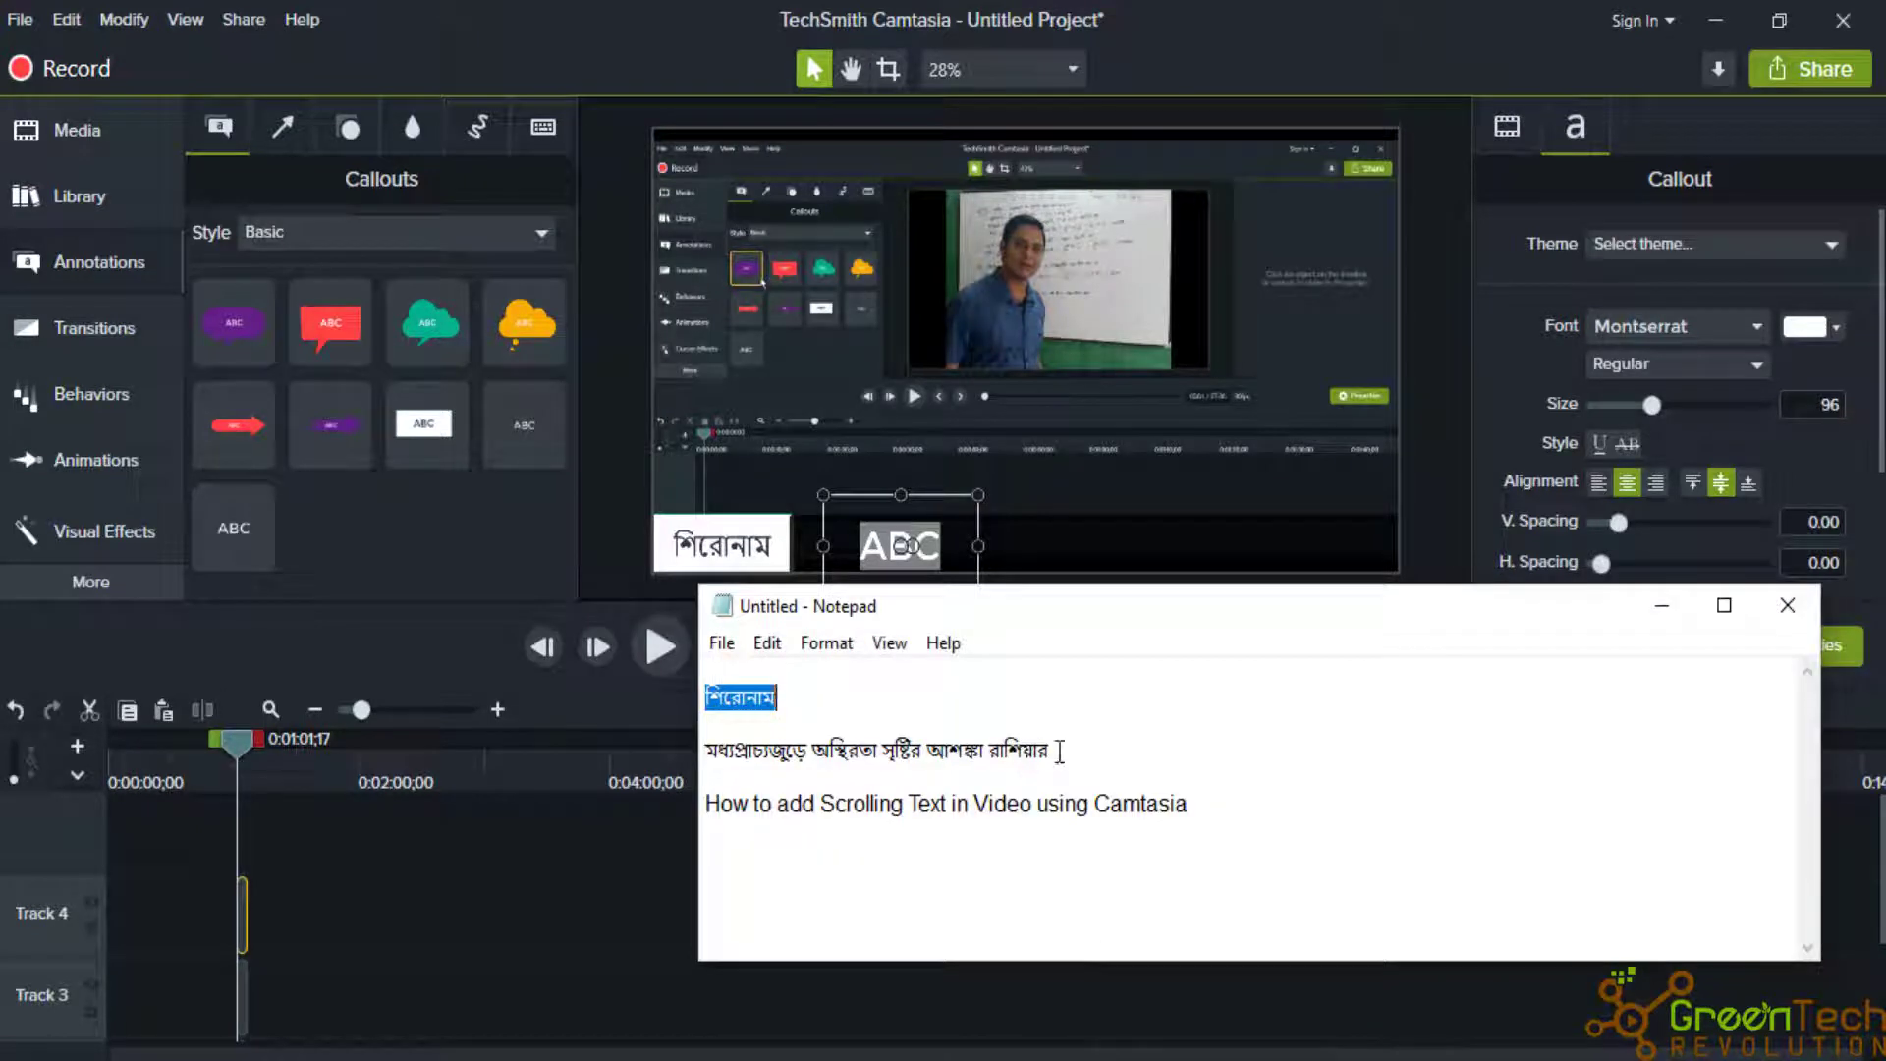
drag(1049, 752, 712, 761)
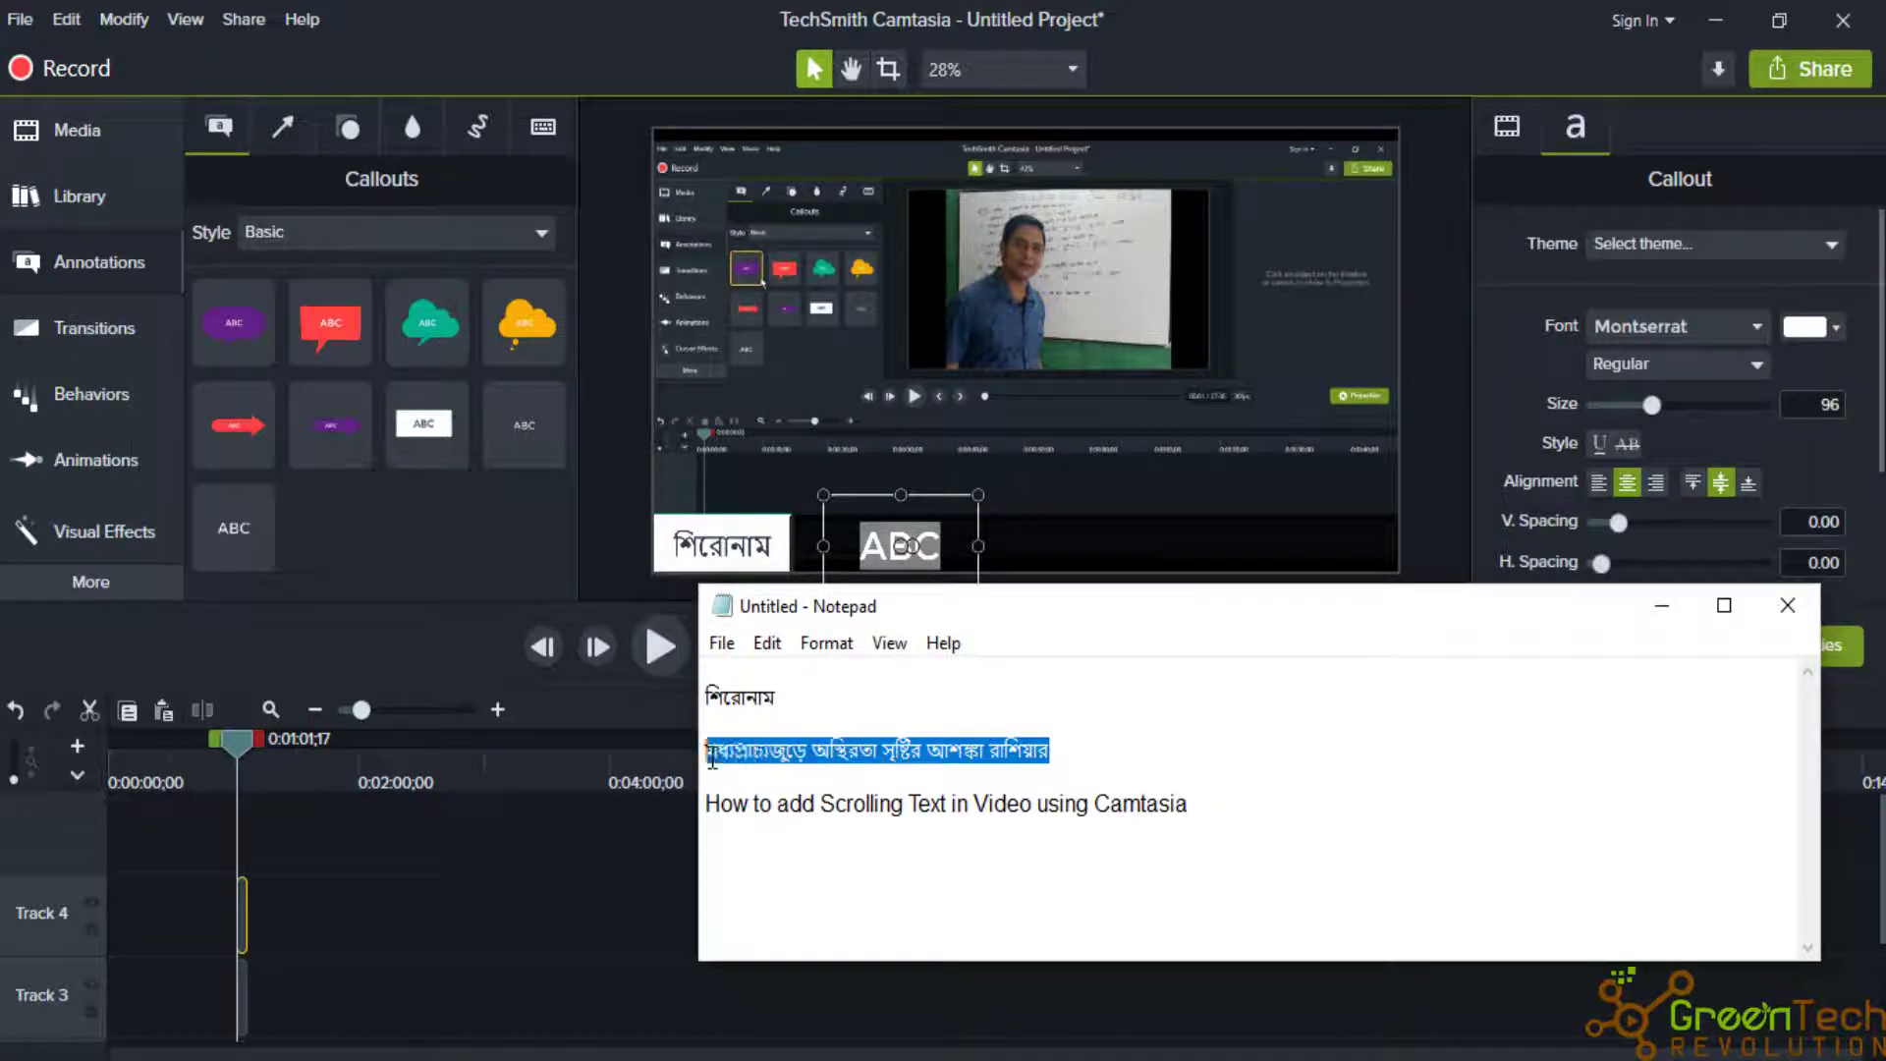
click(921, 546)
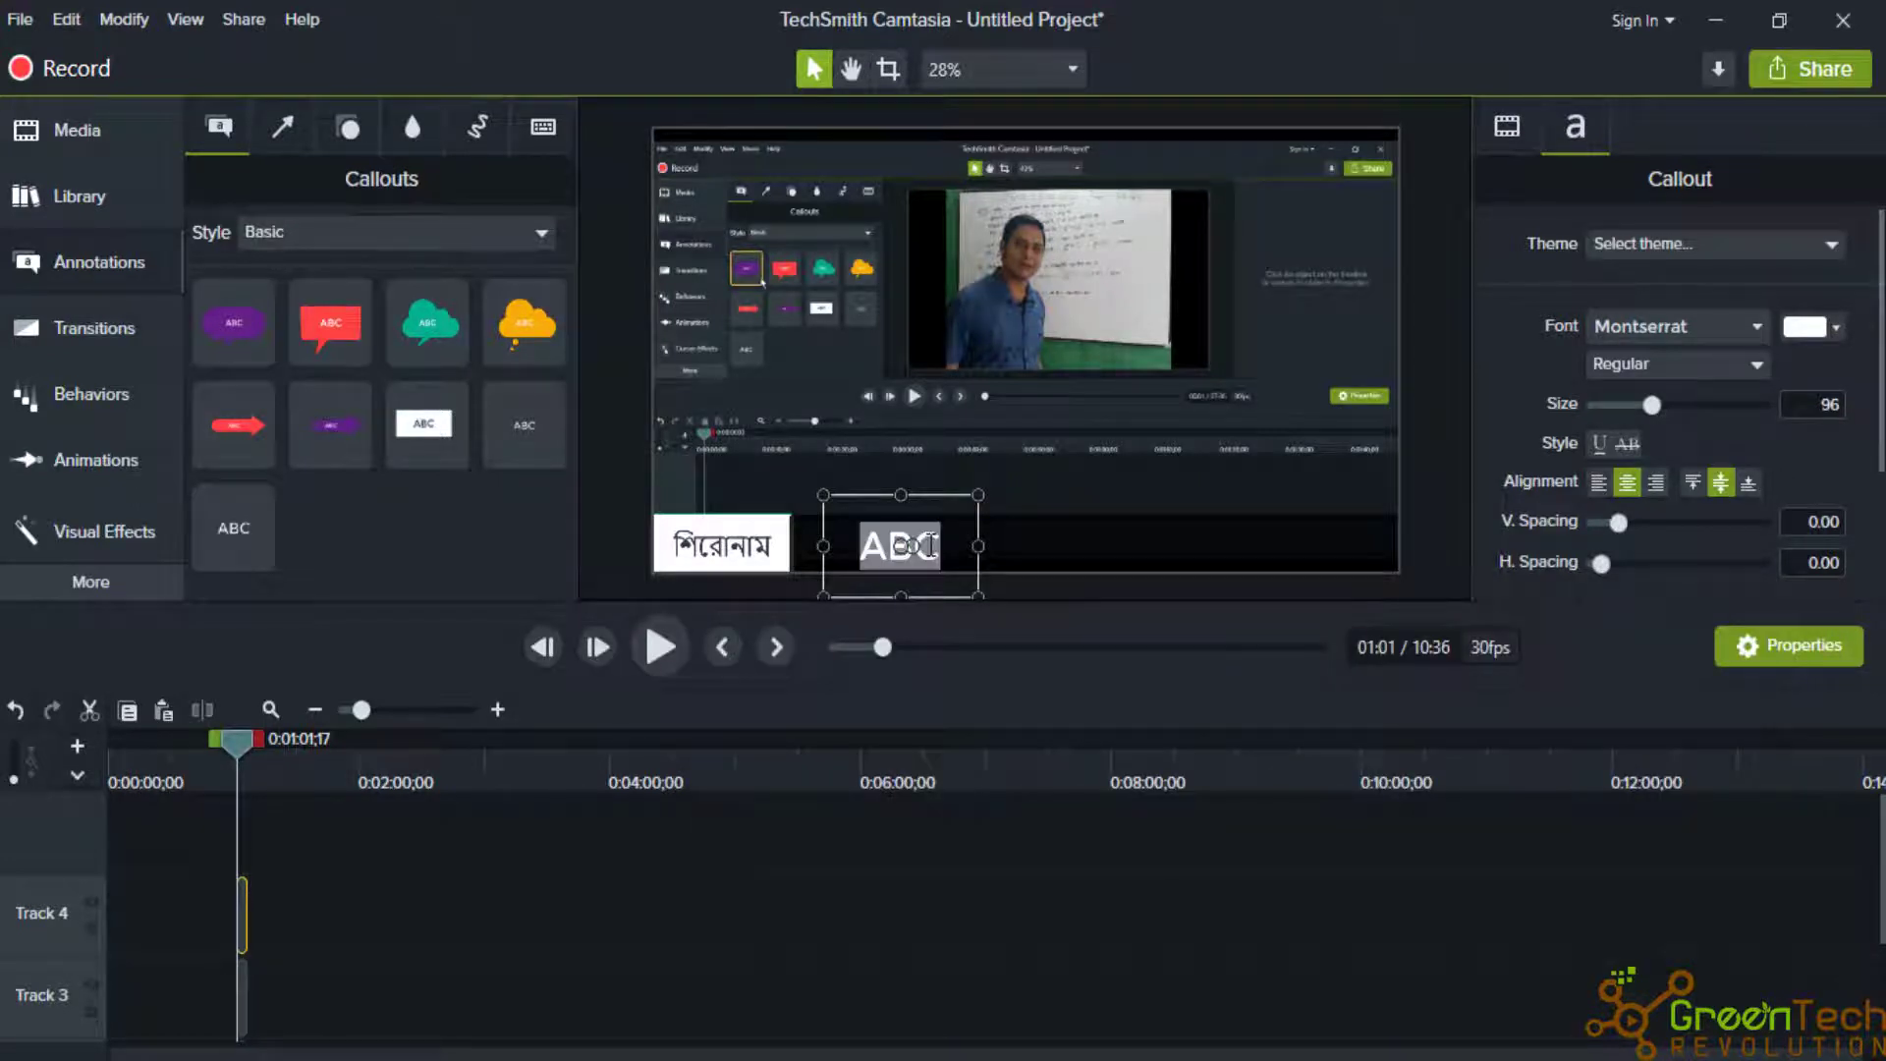
key(ctrl+v)
drag(978, 546, 1326, 546)
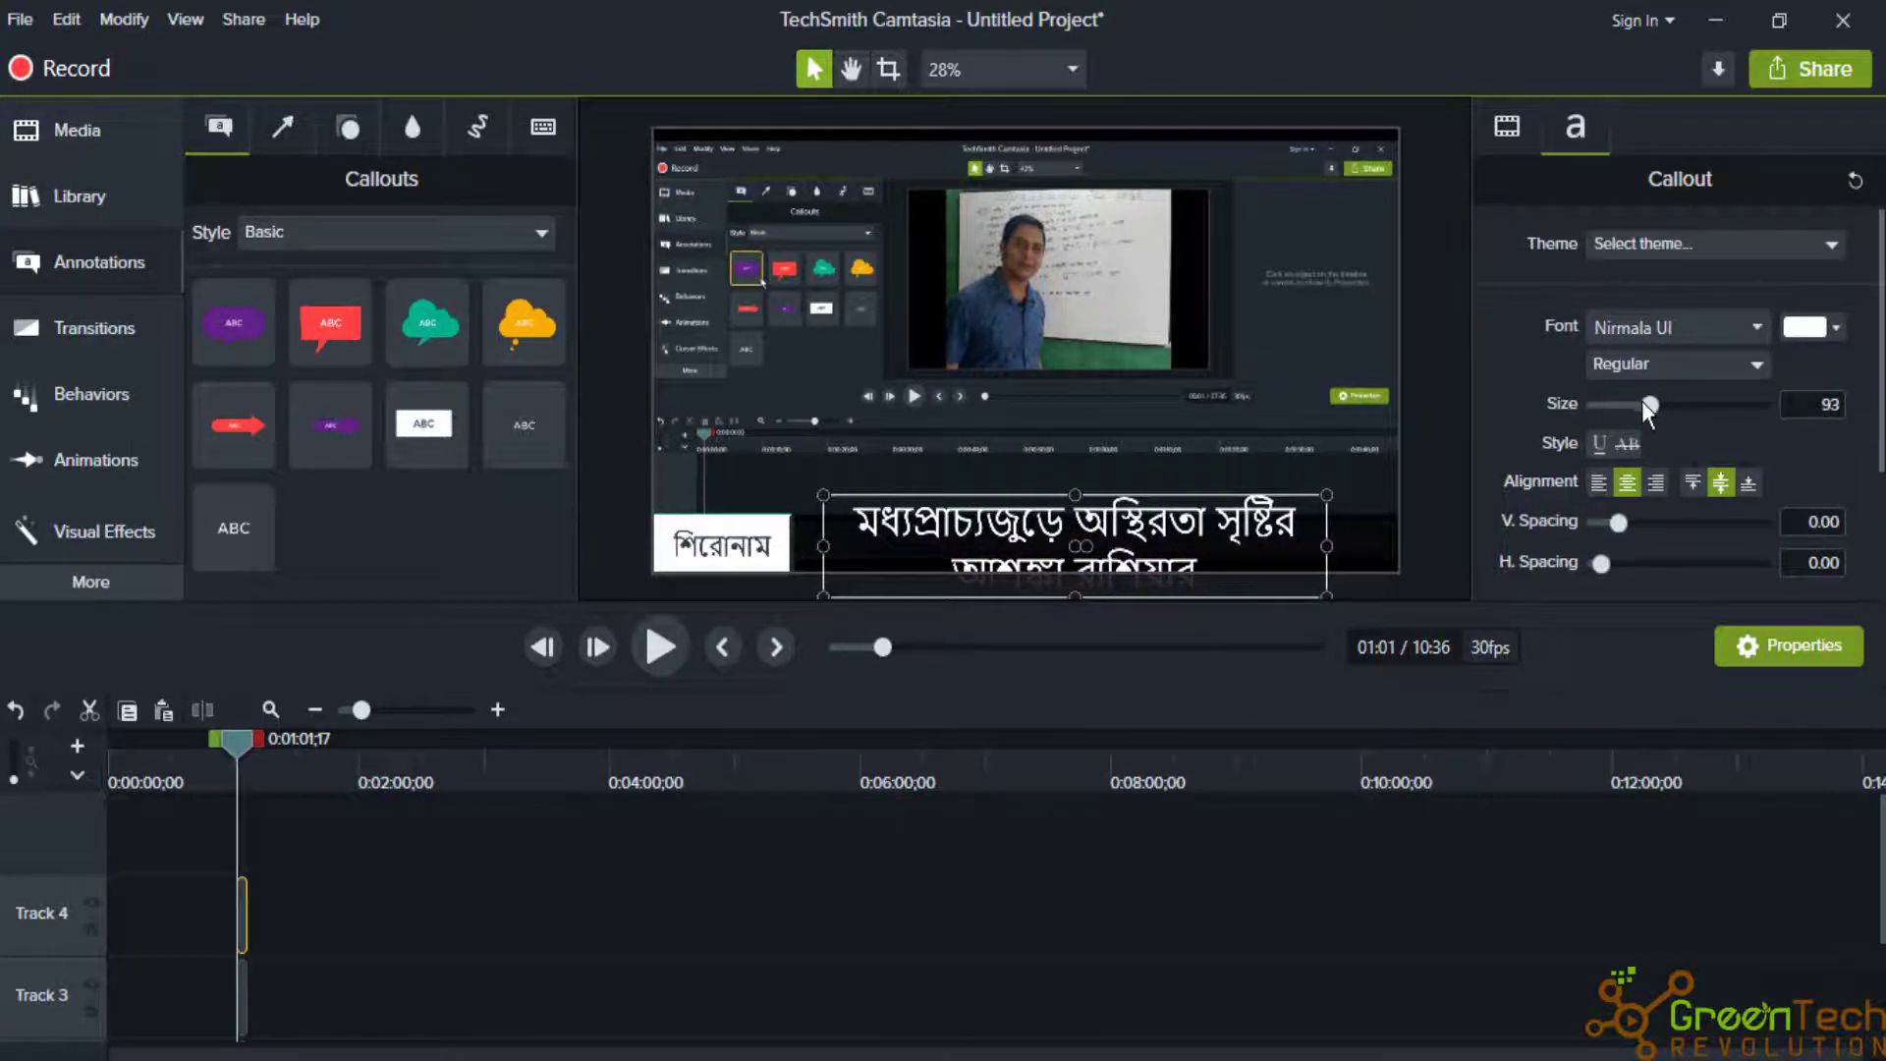
Set the headline text's size to 60 and move it horizontally just beyond the video's right edge.
drag(1648, 403, 1624, 405)
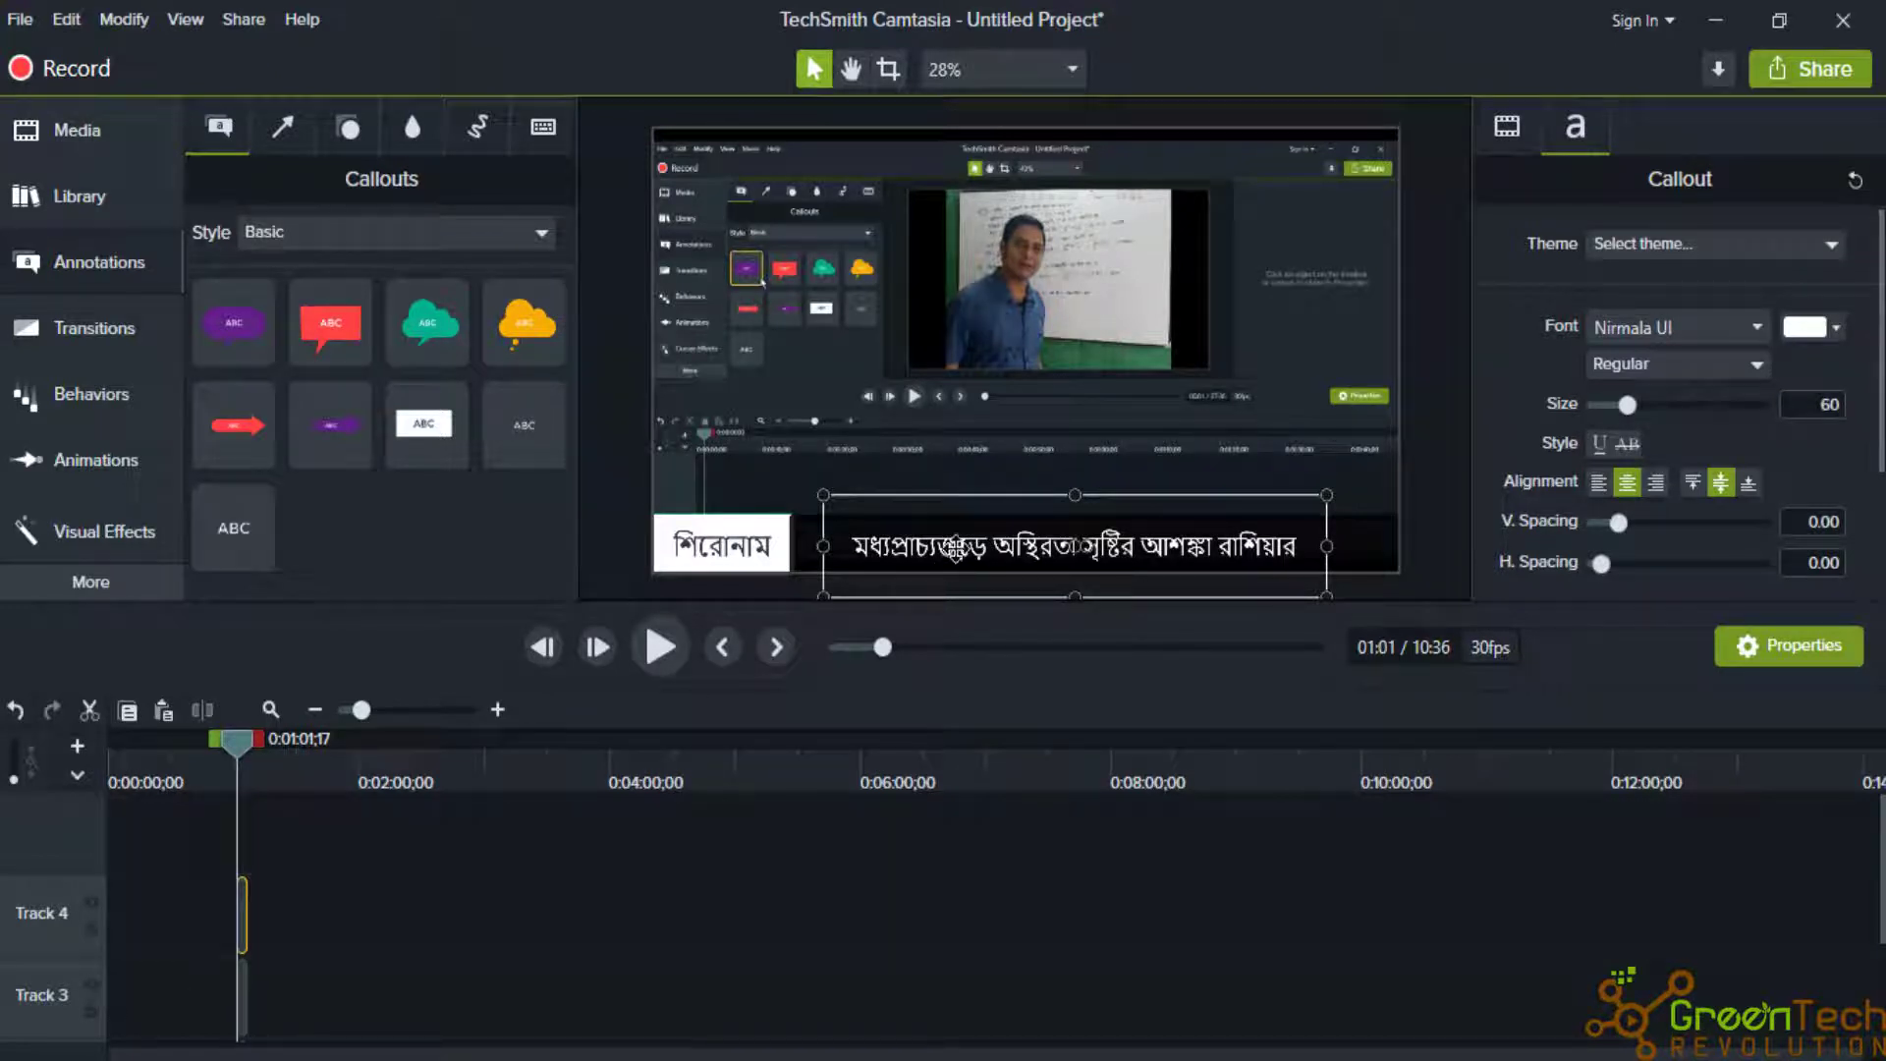
drag(955, 546, 1510, 543)
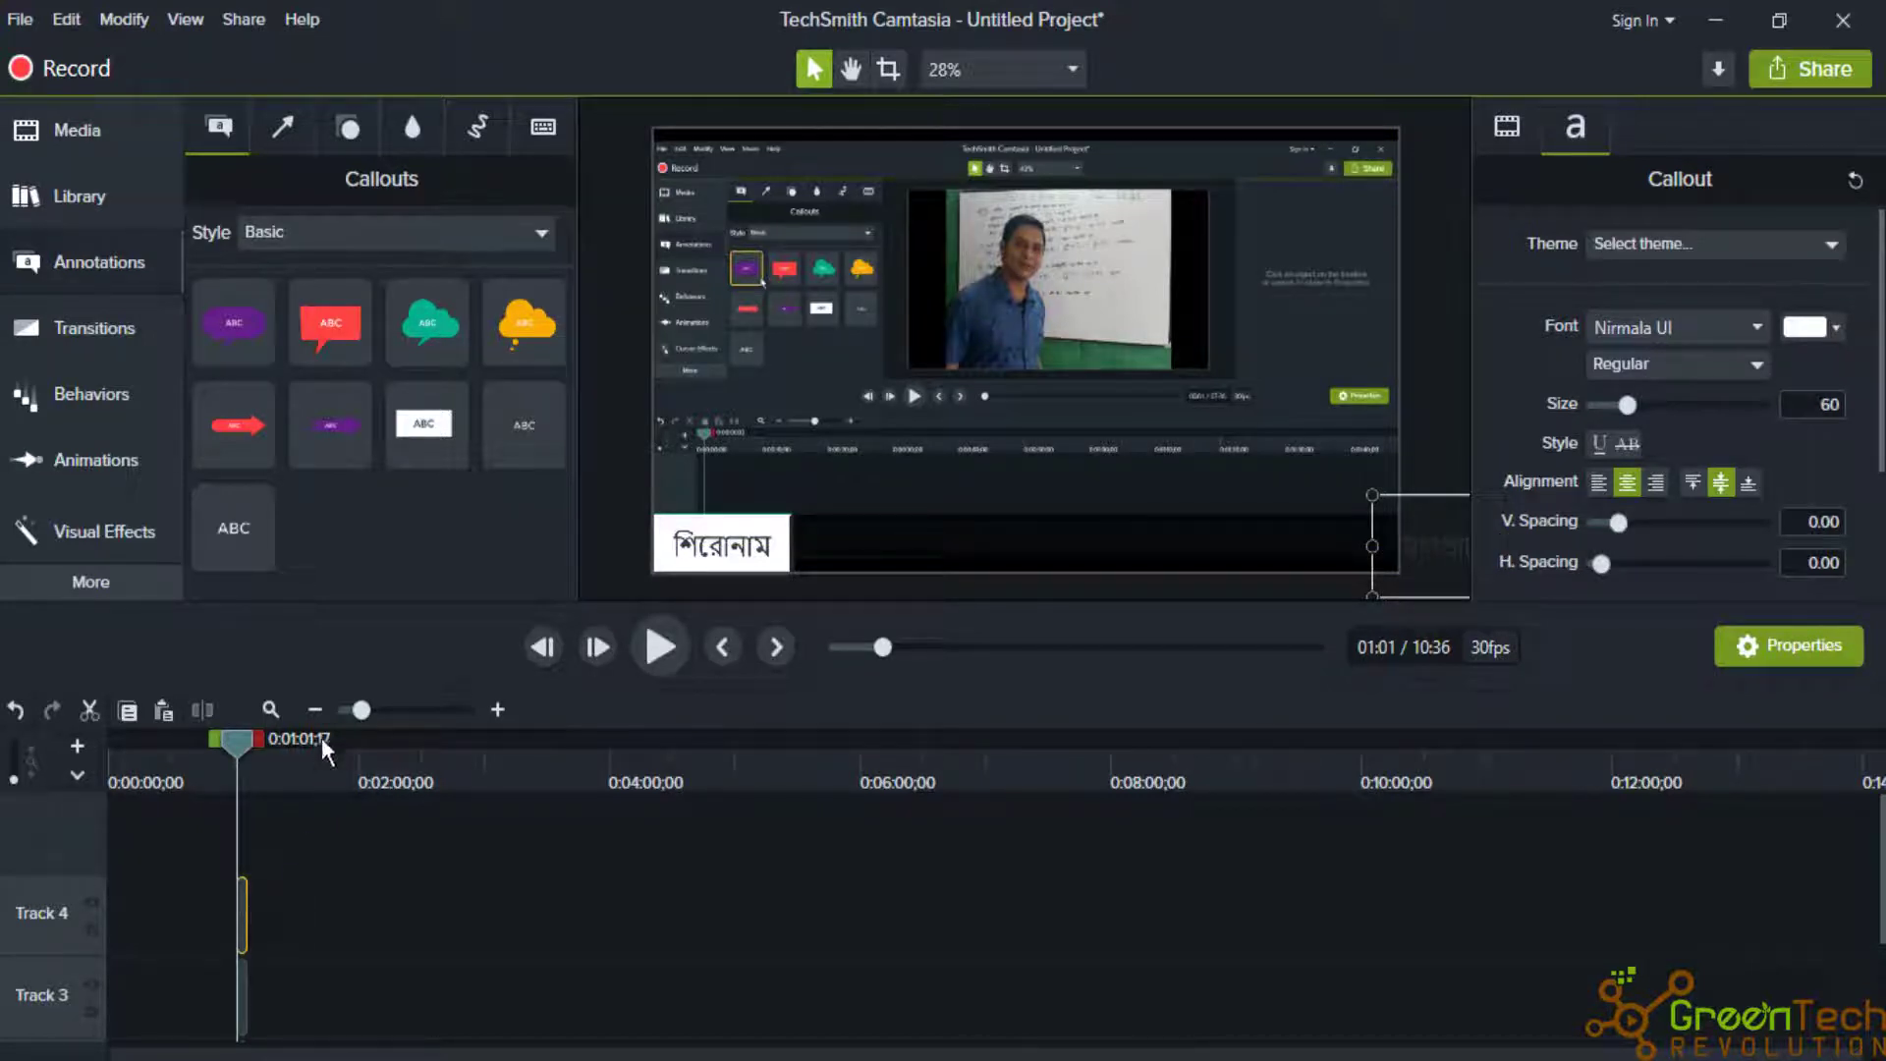
Apply a Custom animation to the headline clip on Track 4 and stretch it across the clip's full length.
drag(359, 711, 416, 715)
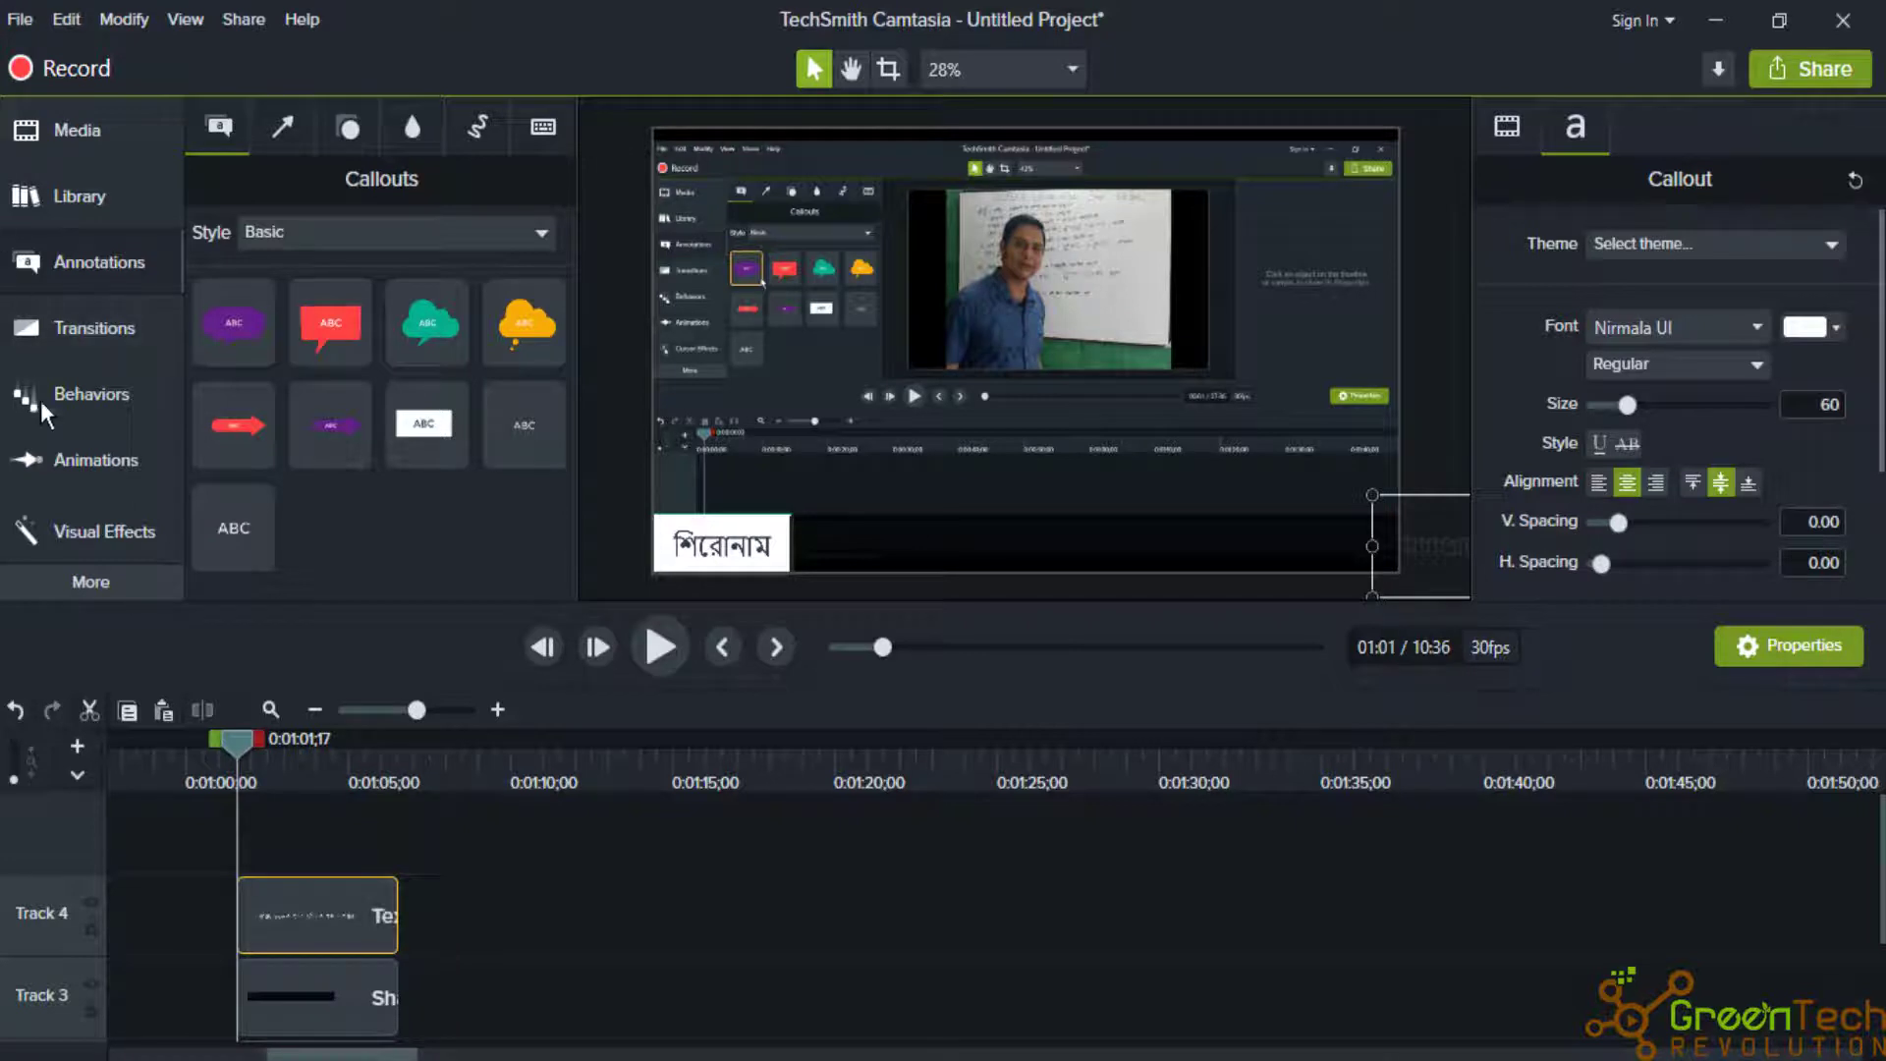
click(75, 469)
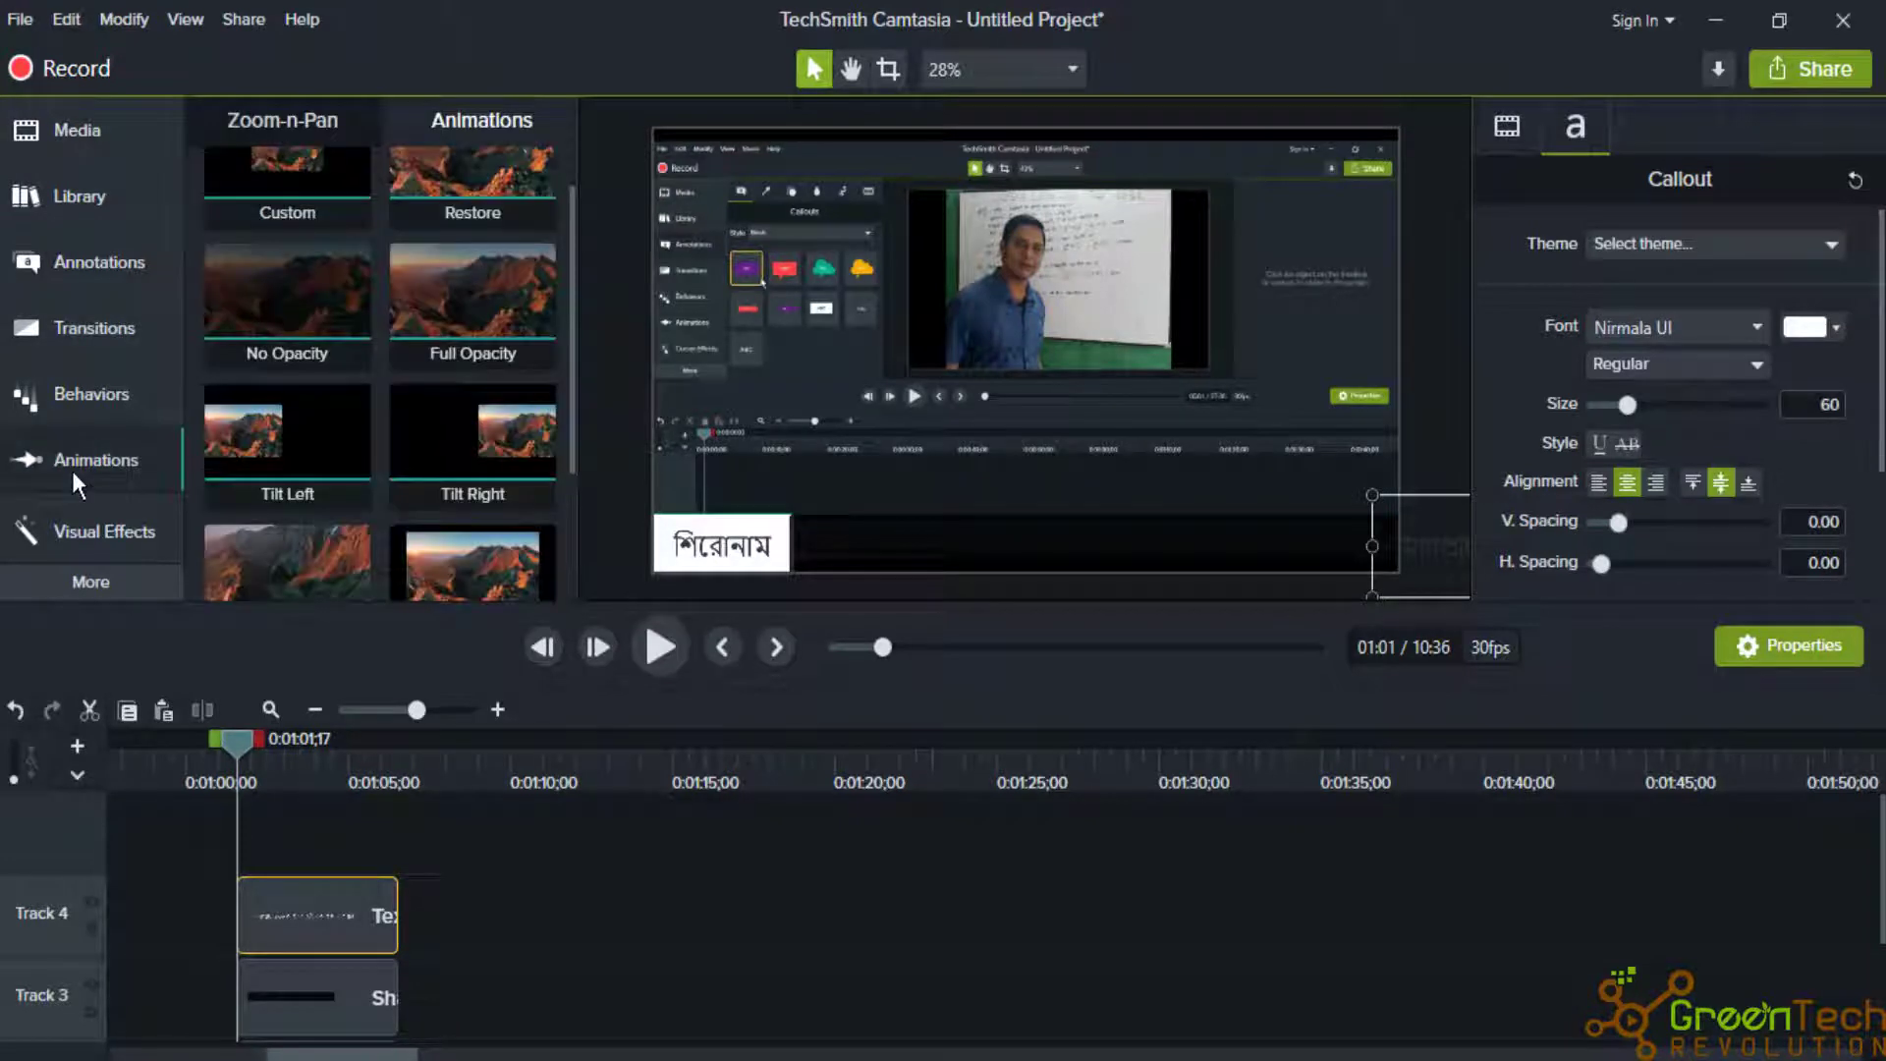
click(279, 181)
drag(314, 260, 211, 920)
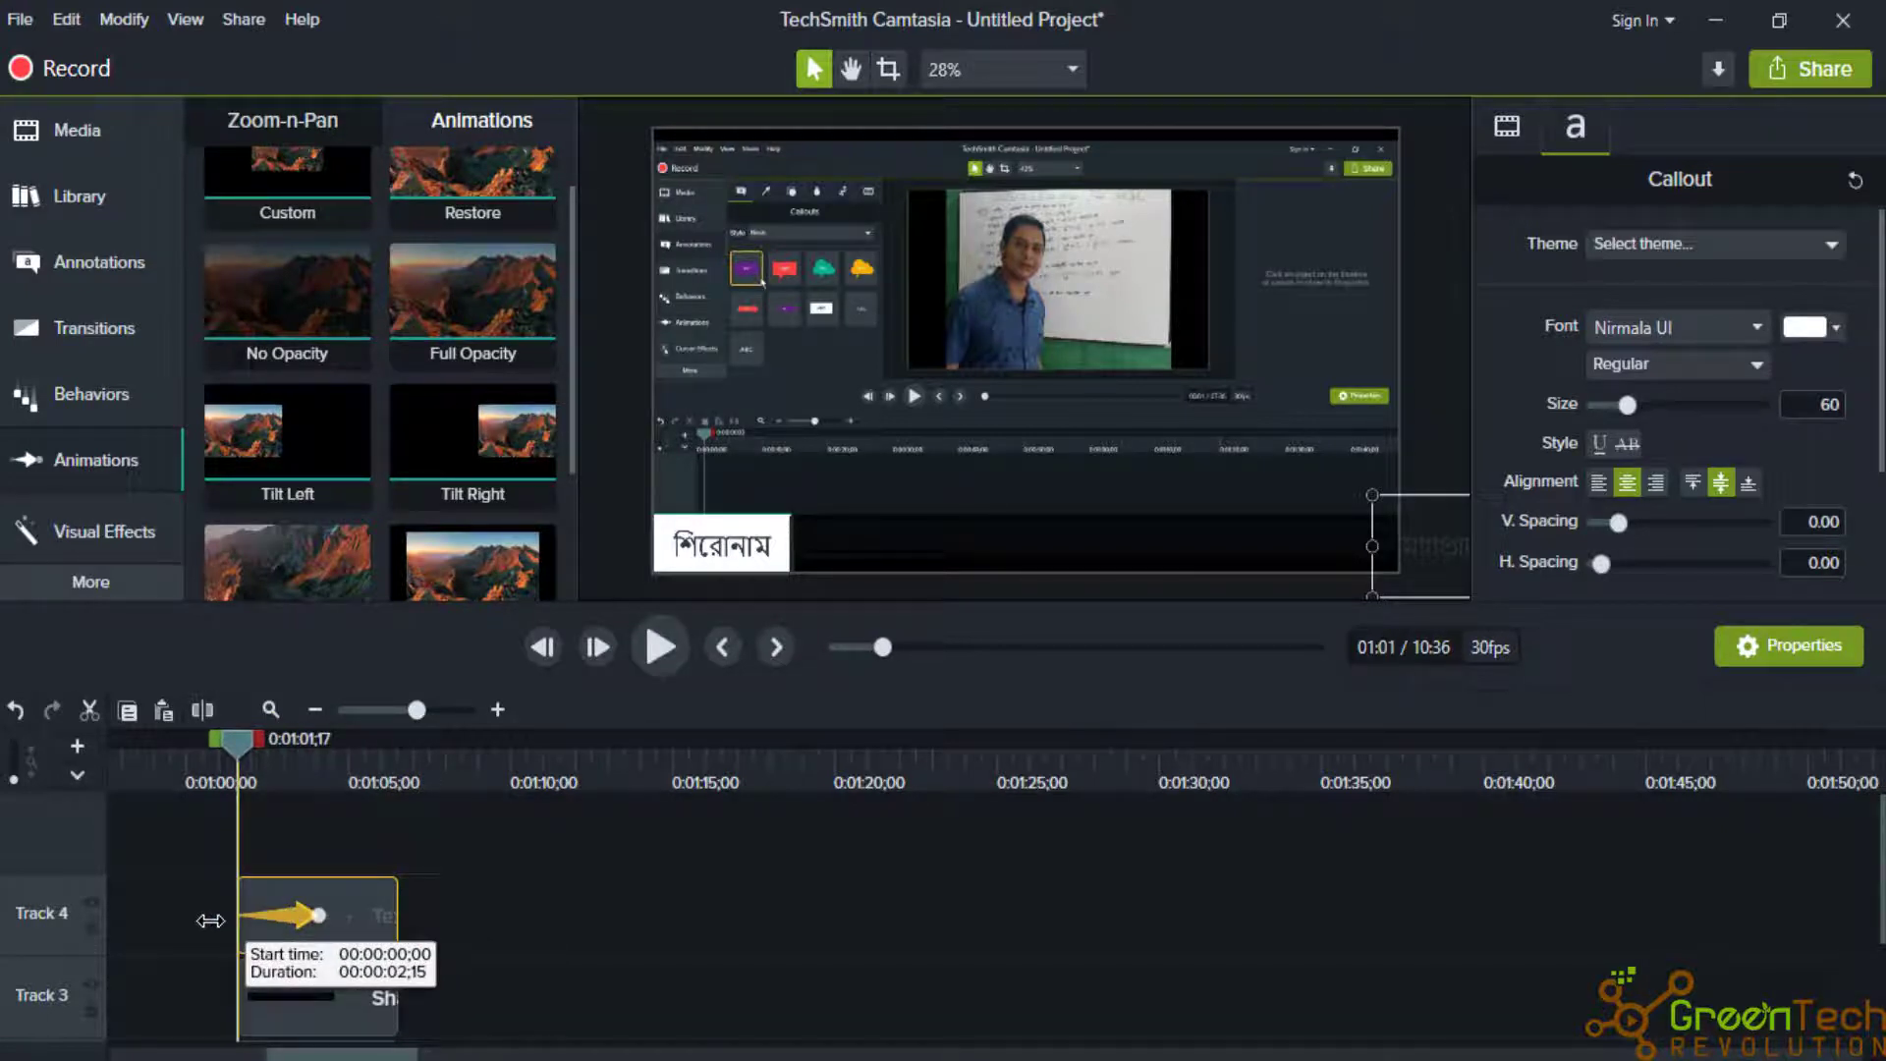
drag(319, 915, 401, 925)
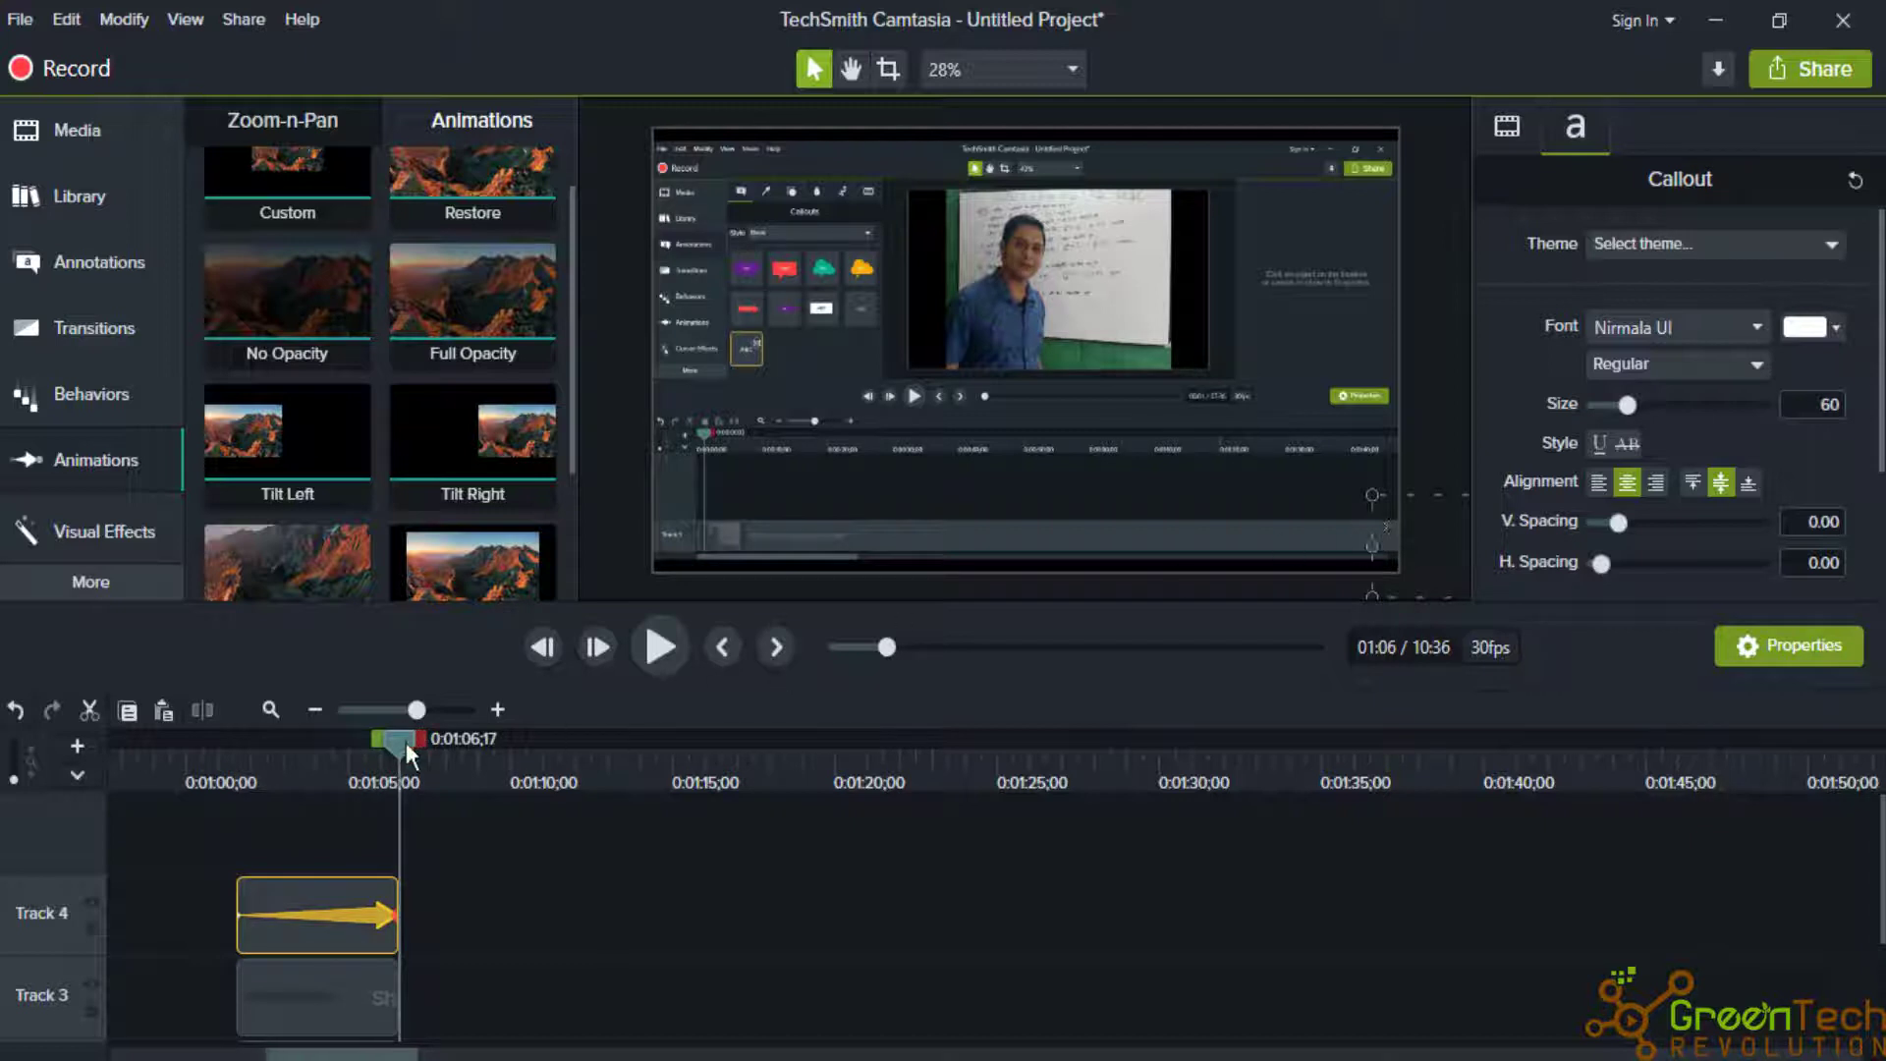
At 0:01:06;08, near the animation's end, move the headline text horizontally across the frame until it lies past the black bar's left end.
drag(404, 742, 397, 746)
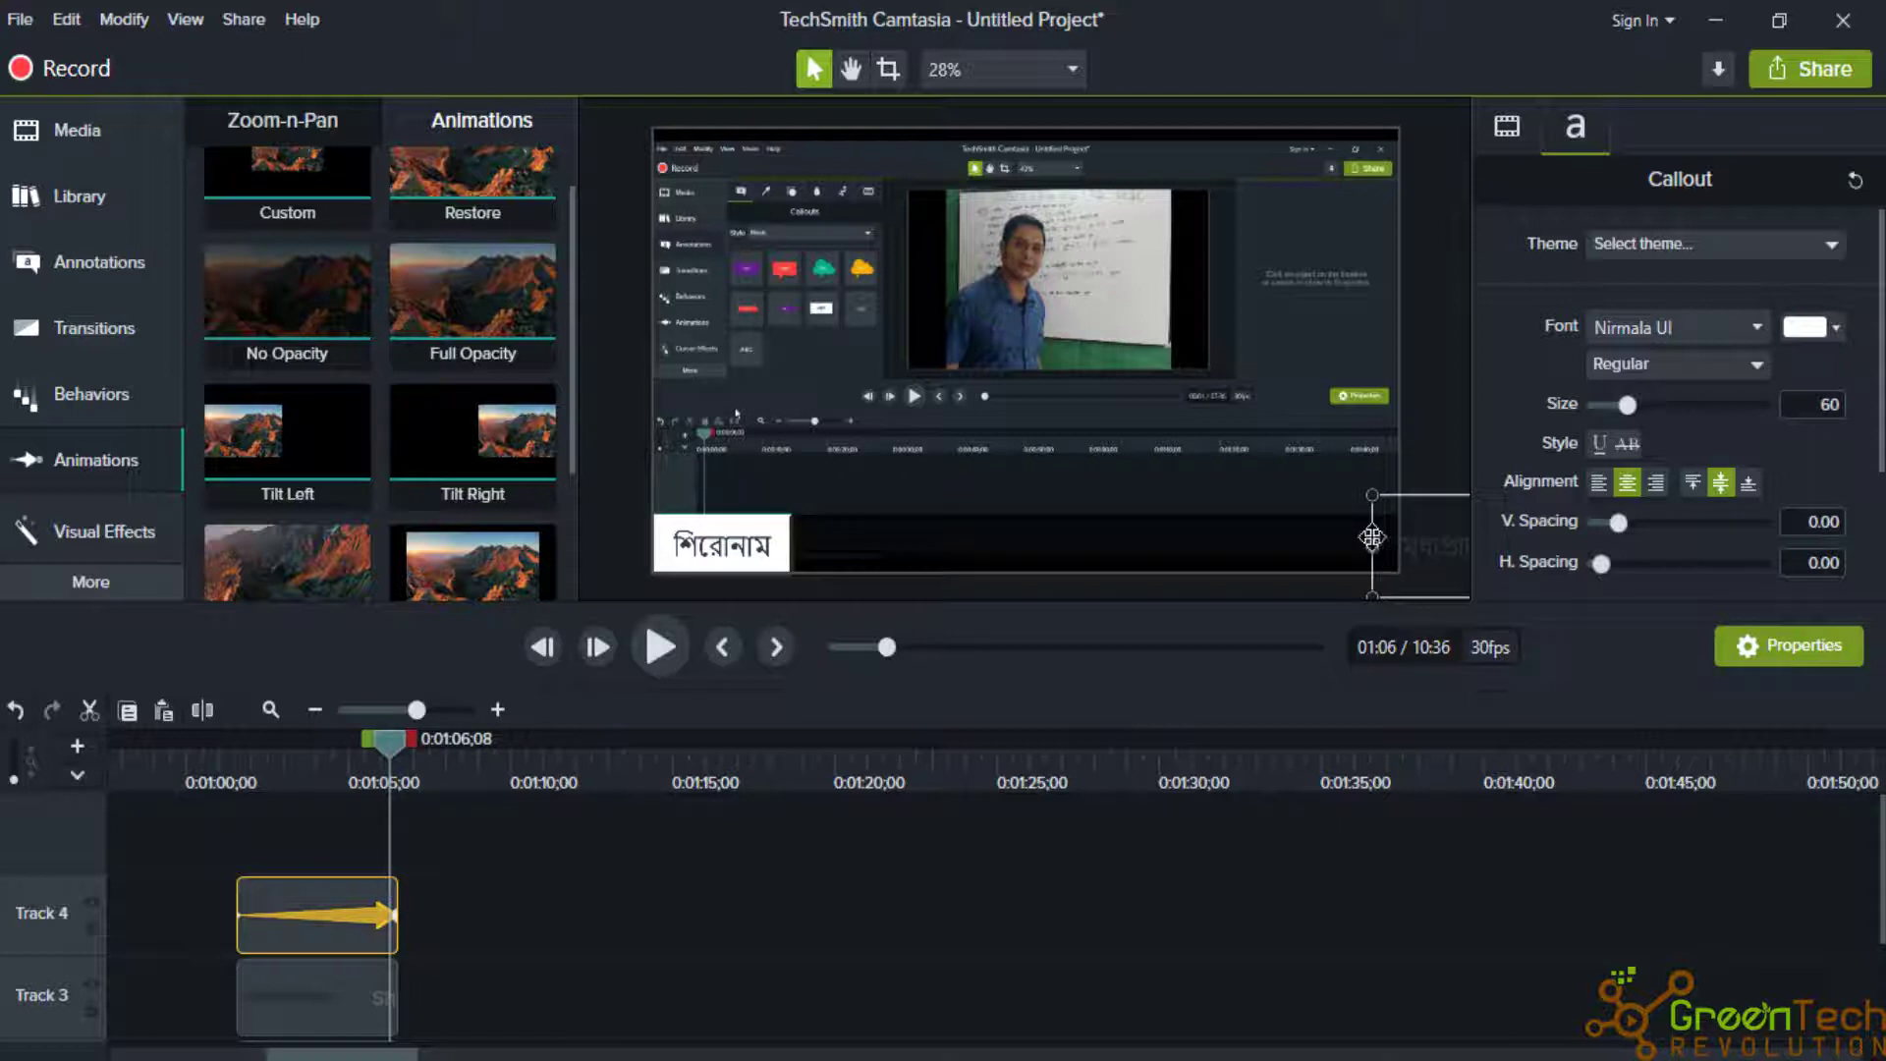
drag(1371, 537, 120, 536)
Play the video from 0:01:01;10 to check the headline's scrolling motion.
drag(389, 751, 228, 775)
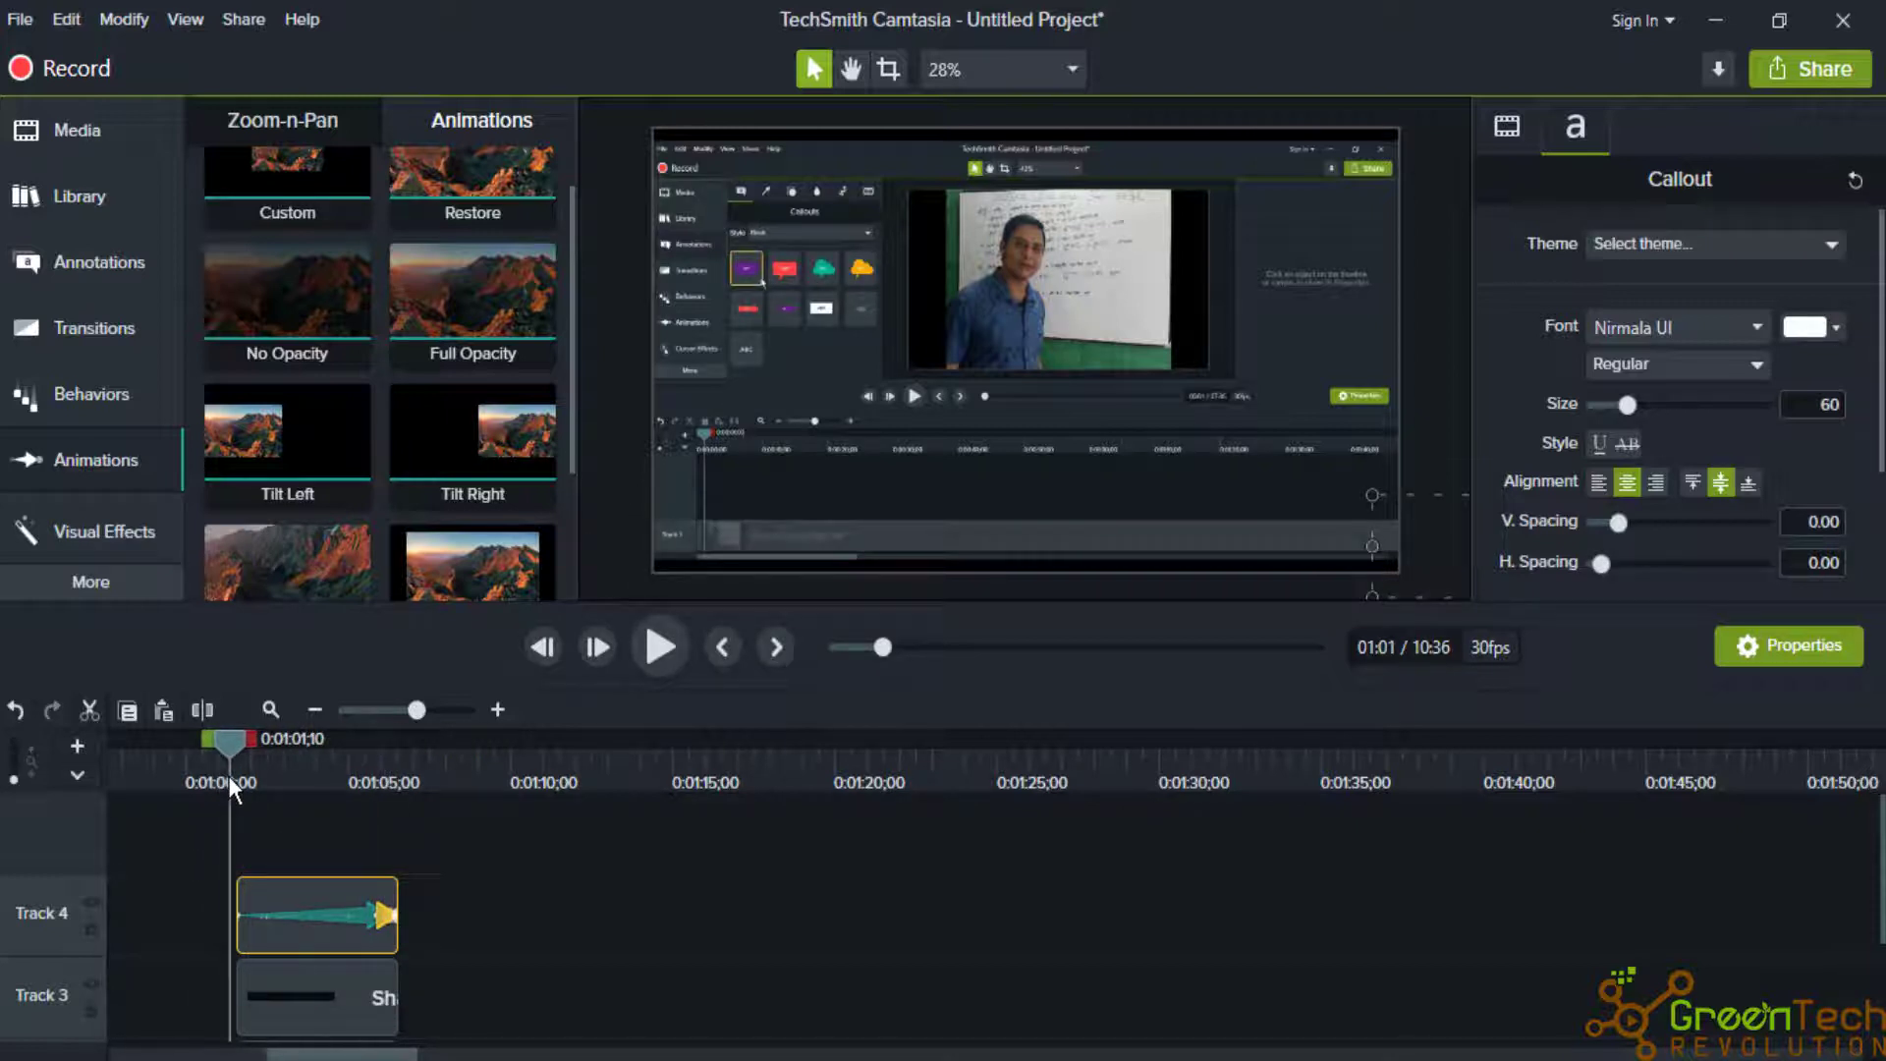
click(658, 648)
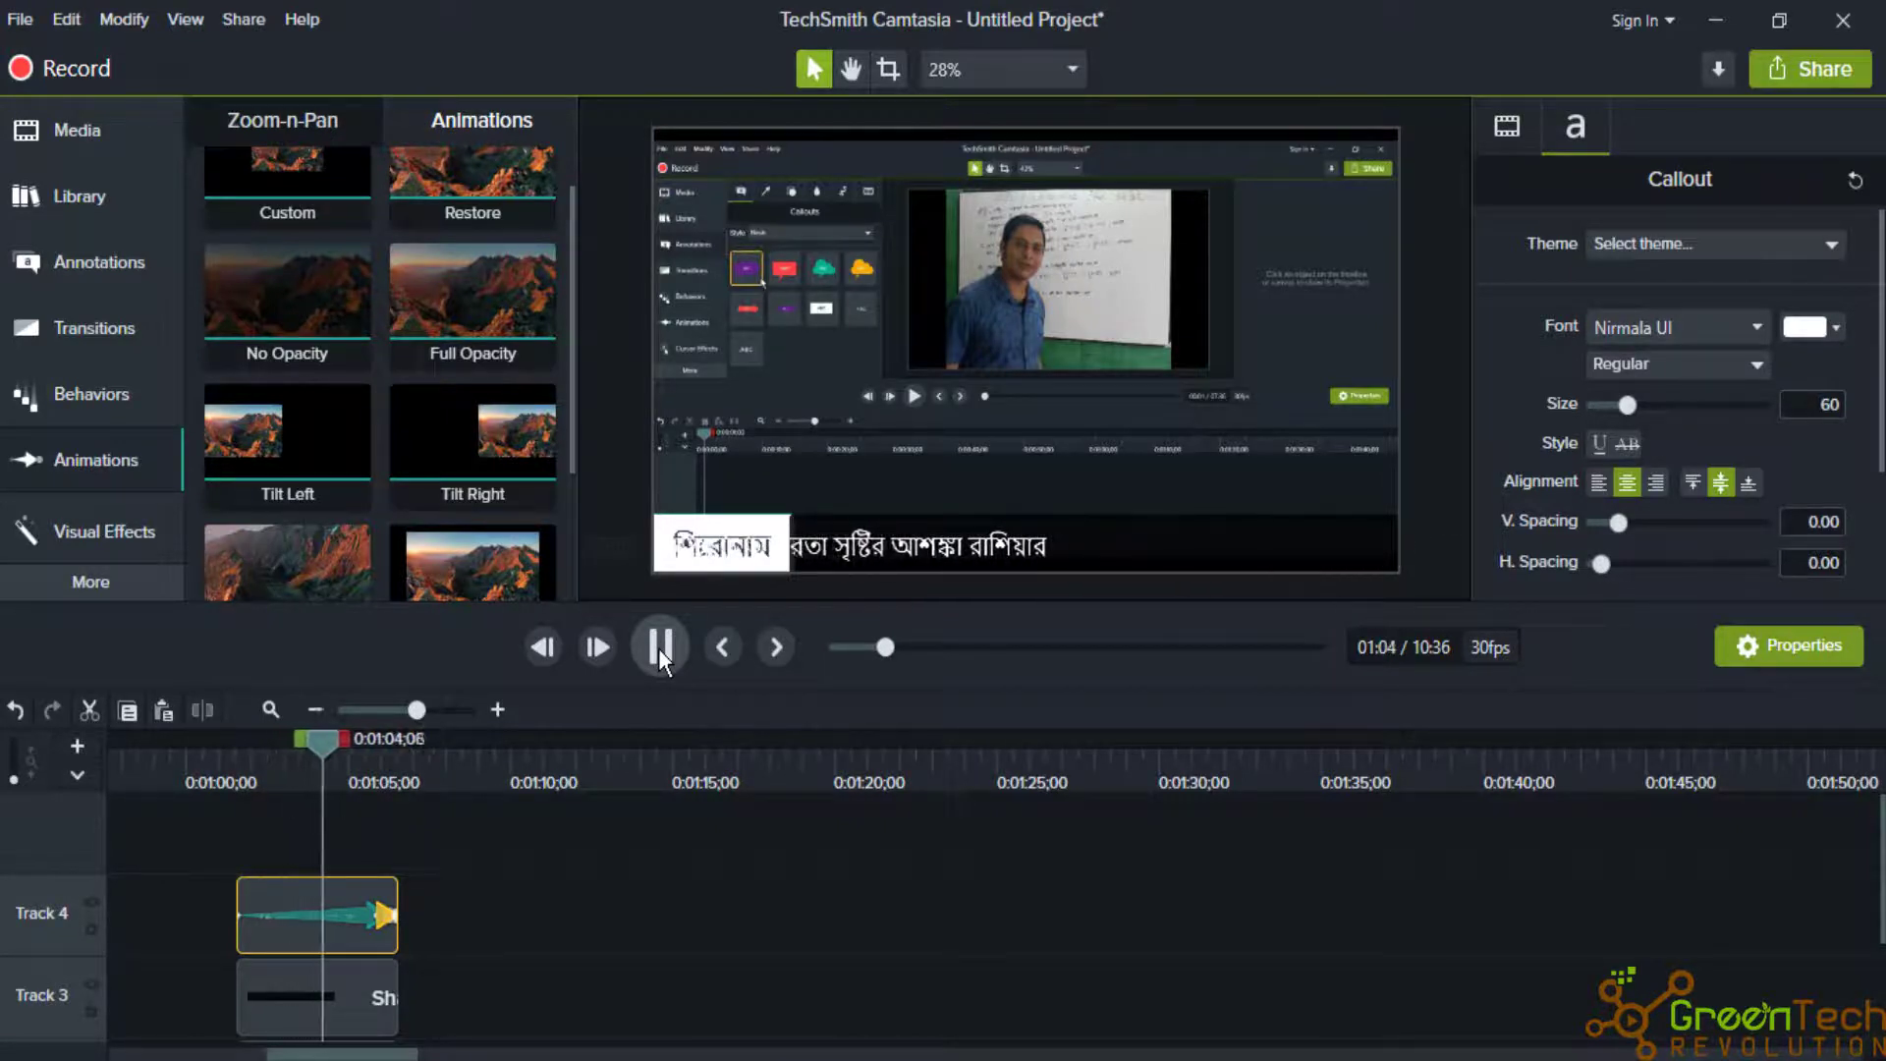
click(658, 648)
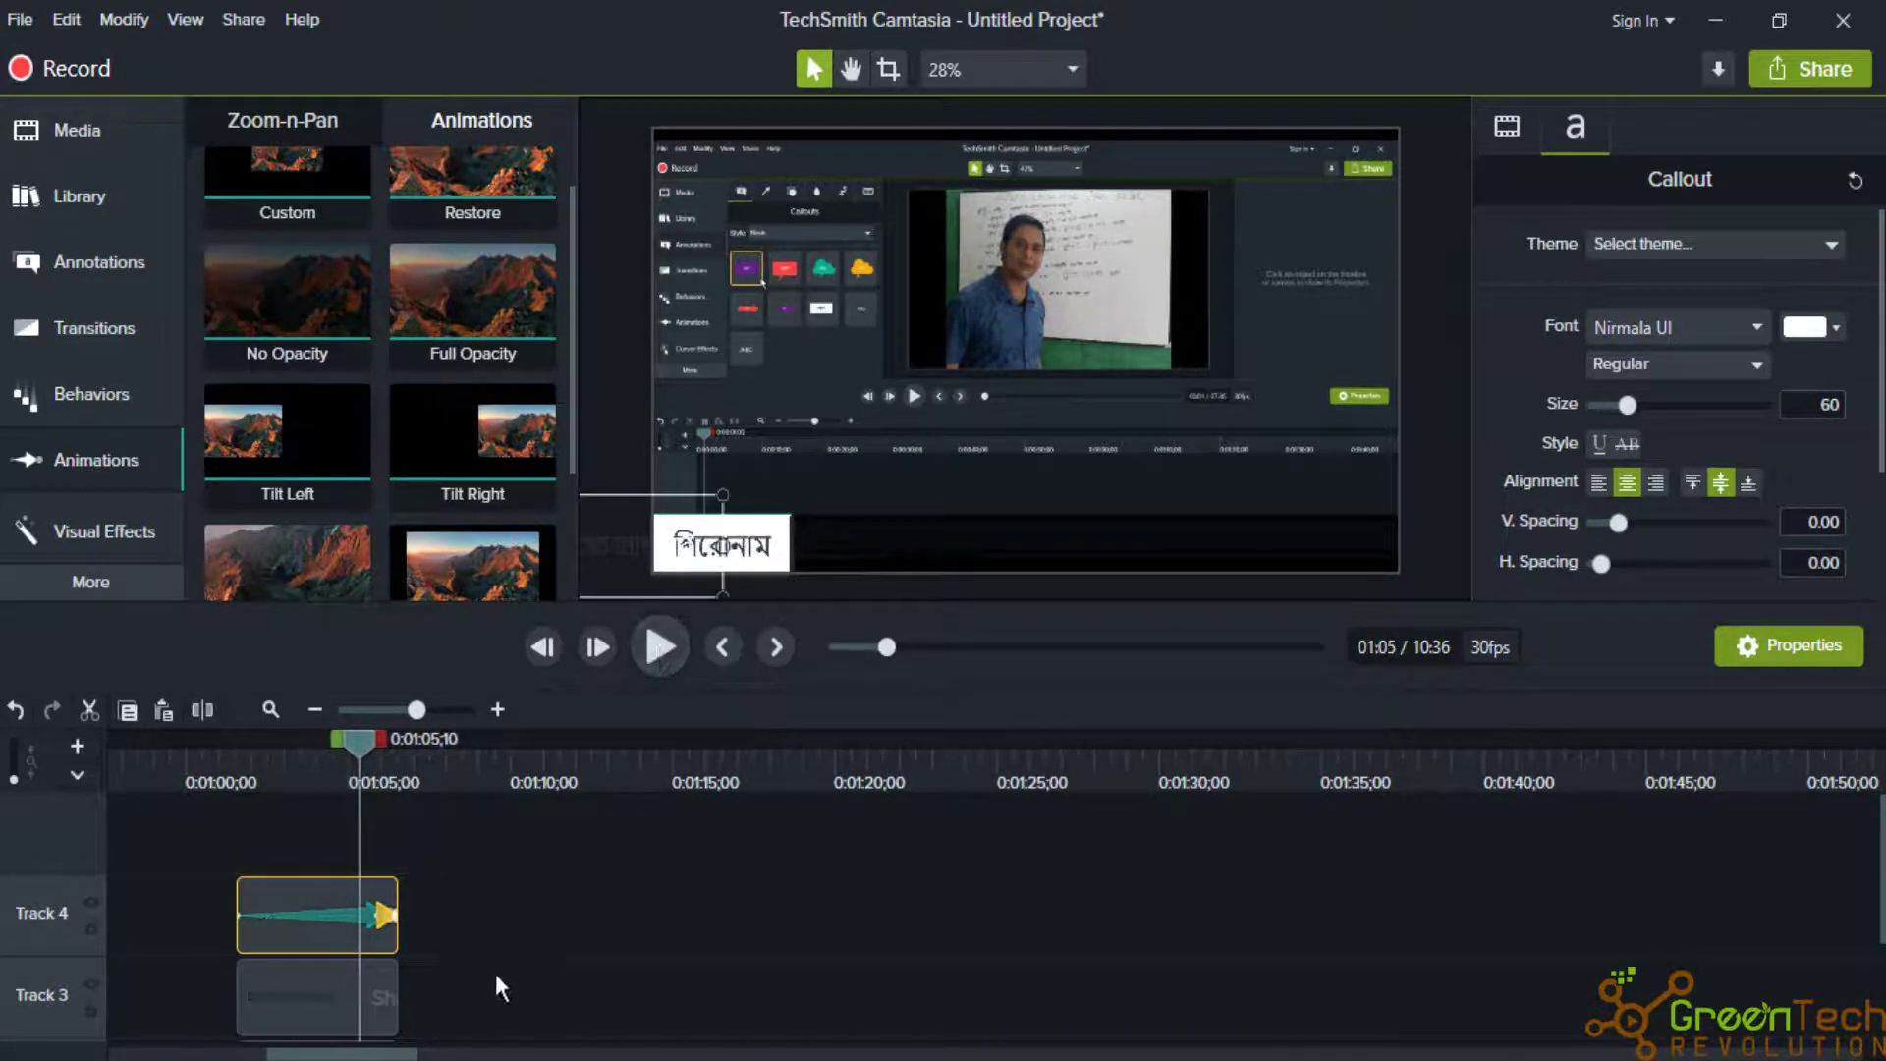
Extend the headline text clip on Track 4 and the black bar's clip on Track 3 to about 0:01:12;08.
click(397, 896)
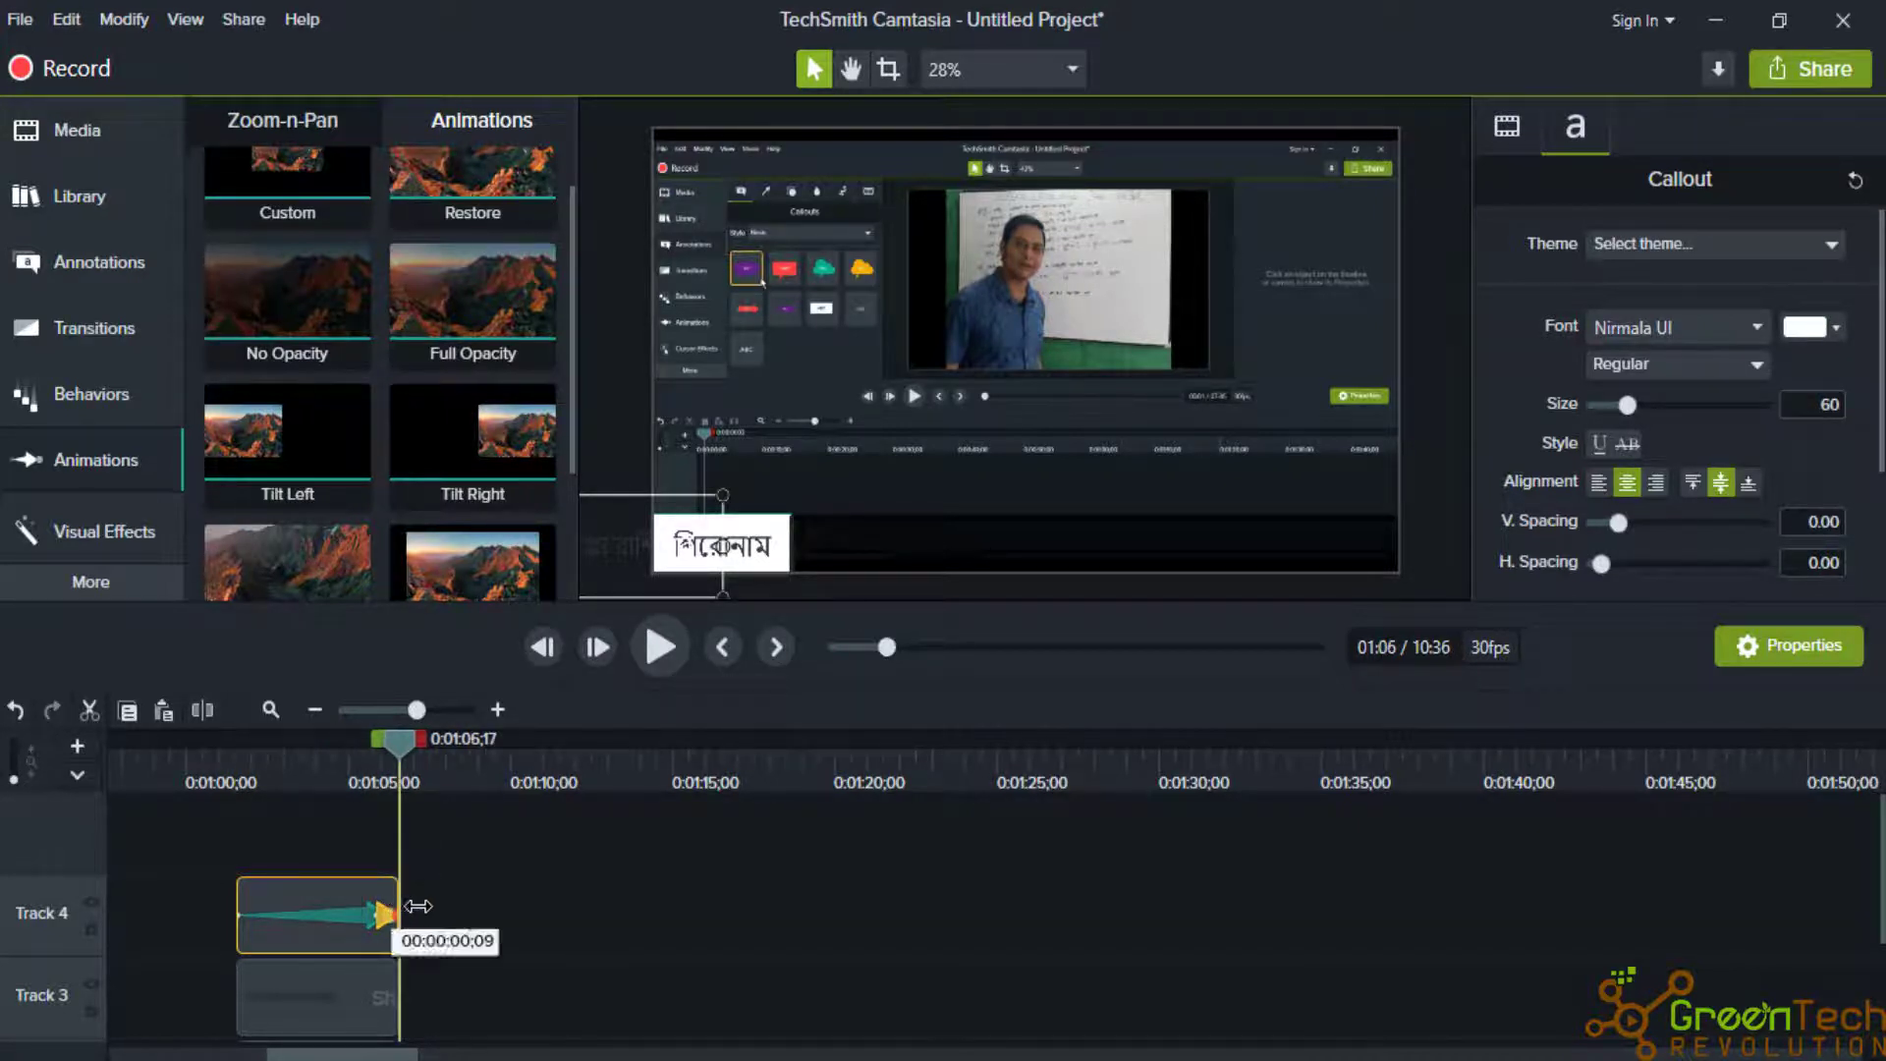
drag(389, 735, 369, 742)
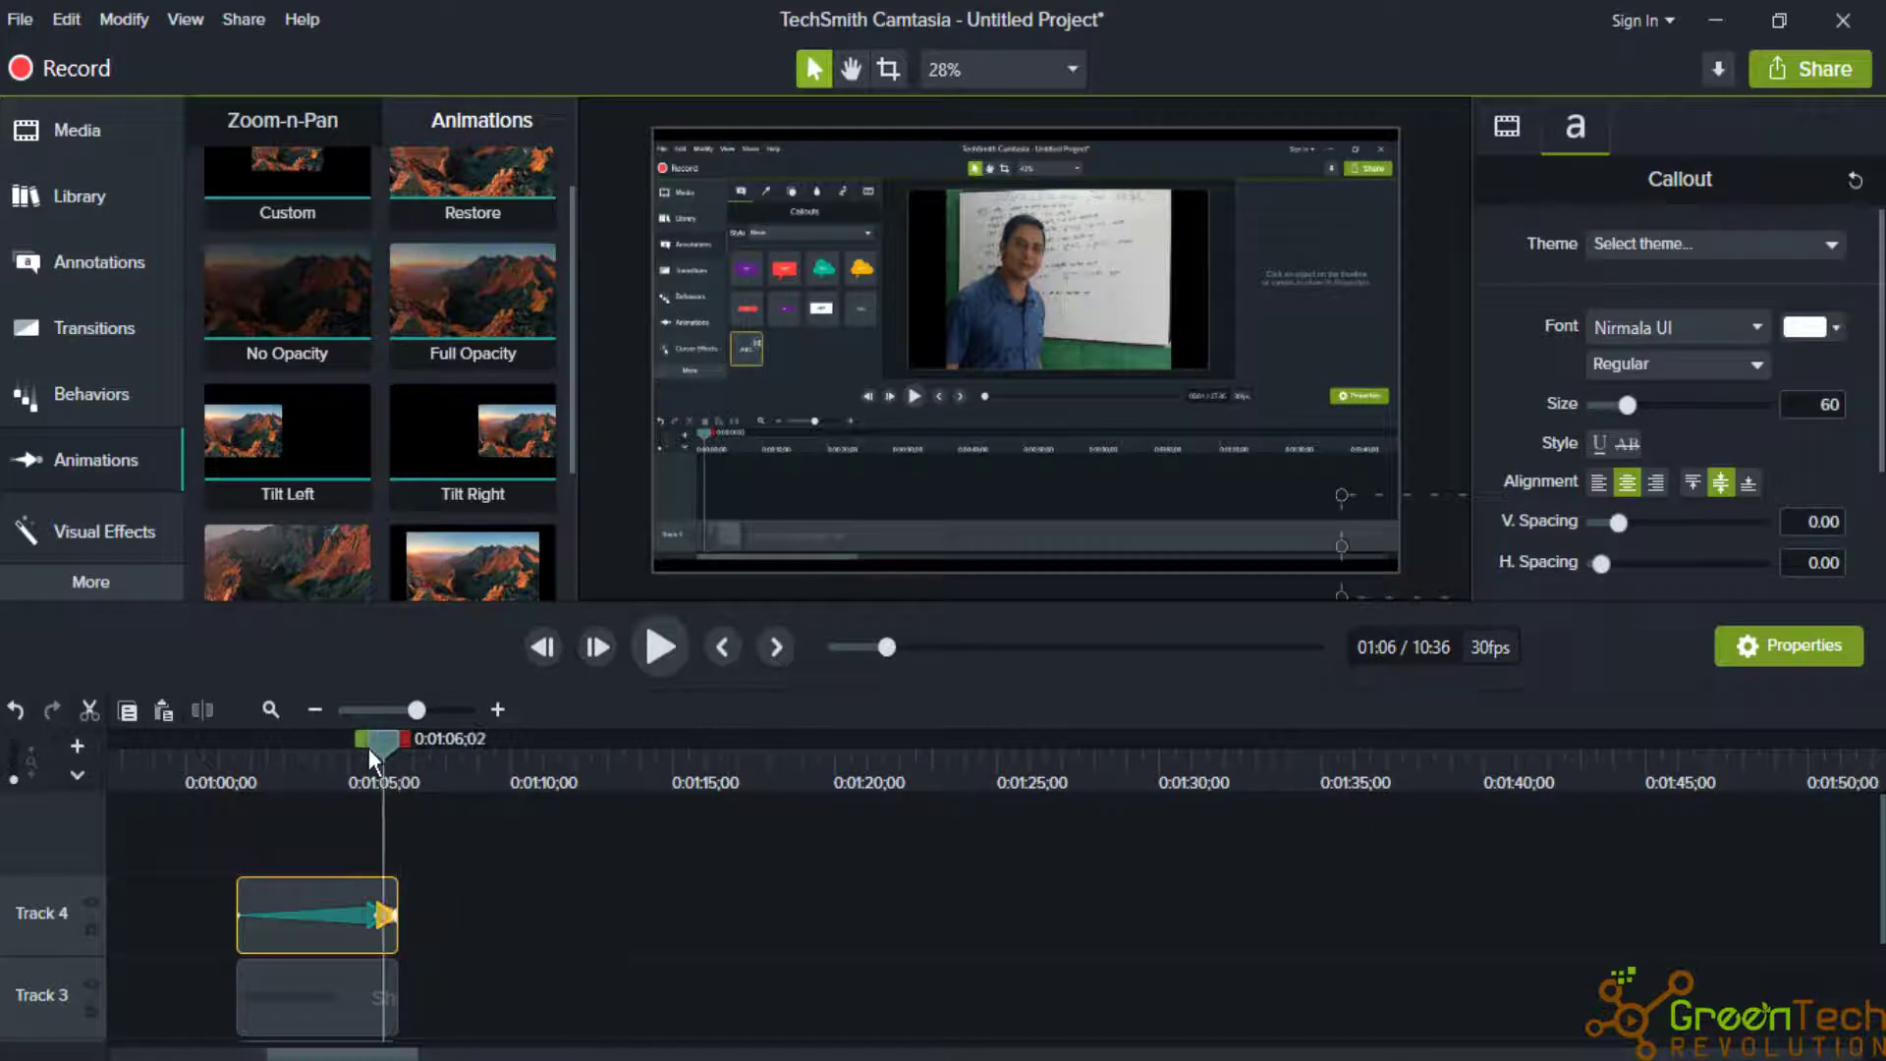
drag(487, 923, 584, 923)
drag(395, 915, 594, 926)
drag(584, 756, 389, 766)
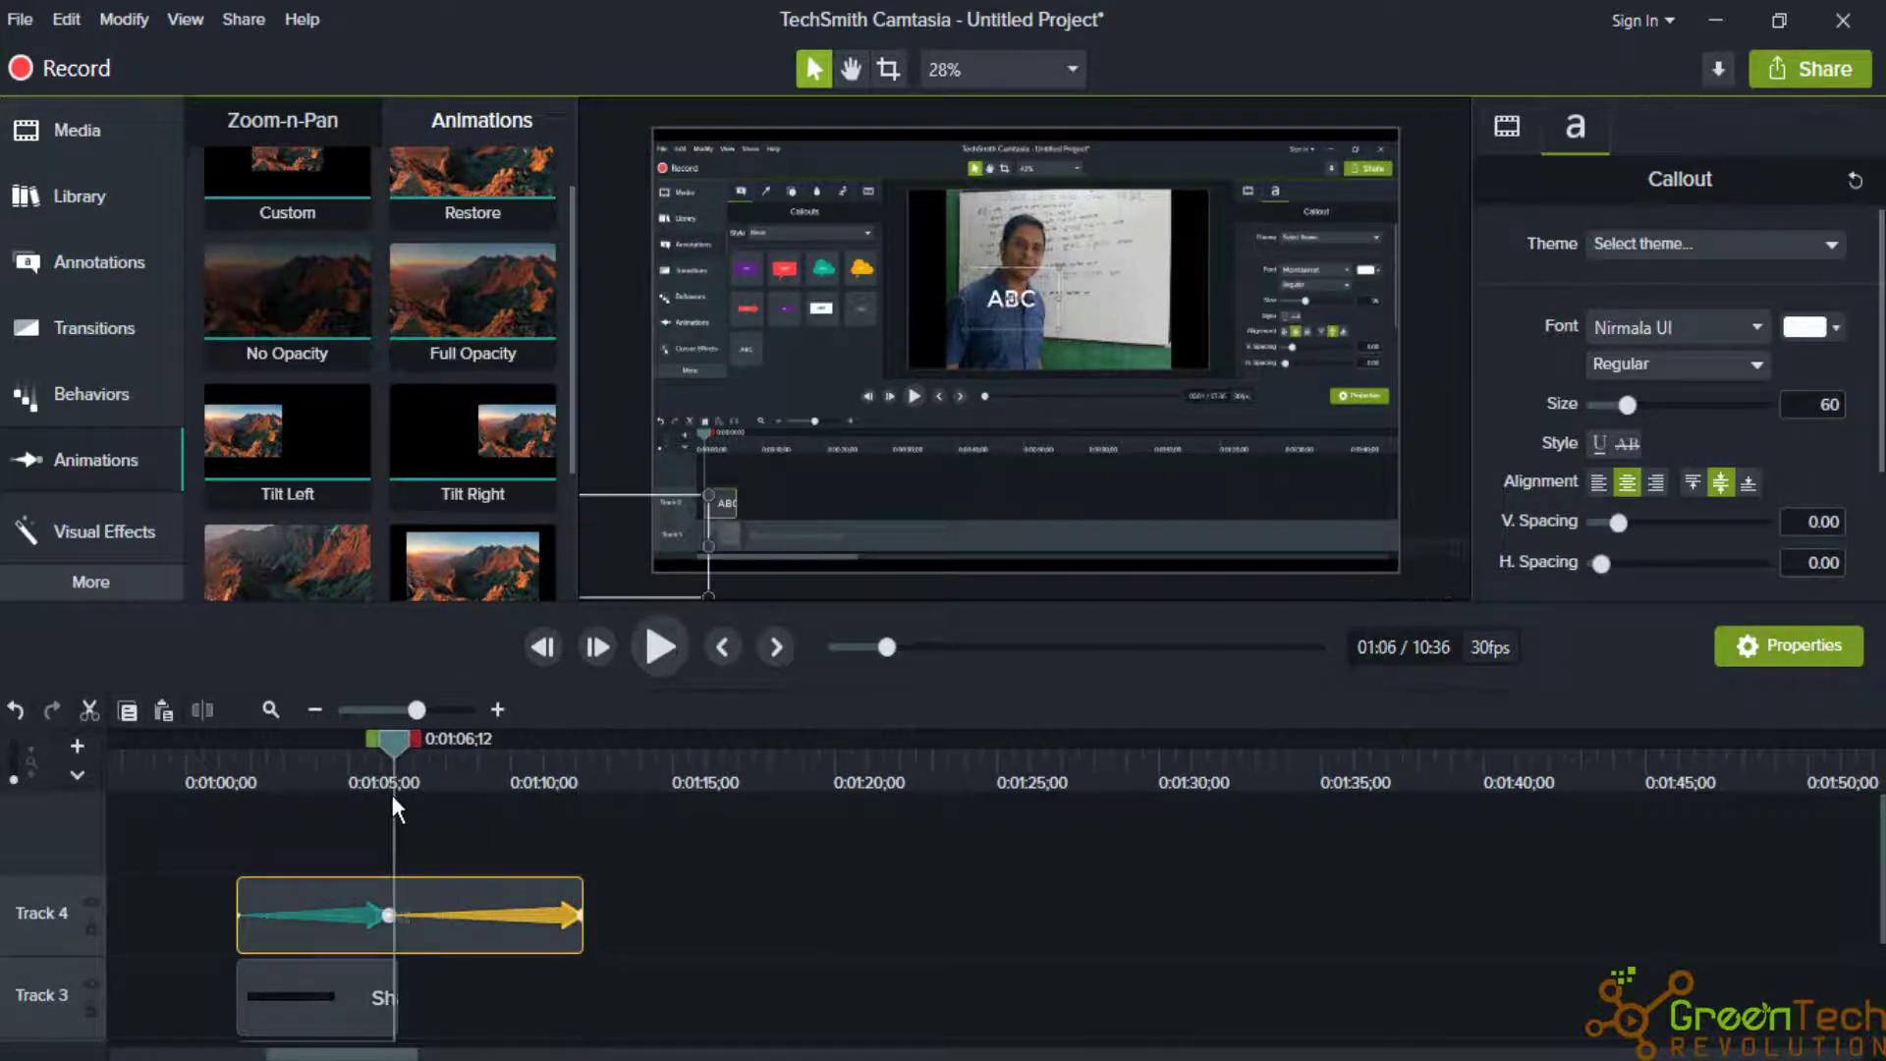
drag(398, 986, 578, 993)
Play the ticker from 0:01:01;17 and again from 0:01:06;24 to check the headline's motion across both animations.
drag(409, 758, 240, 780)
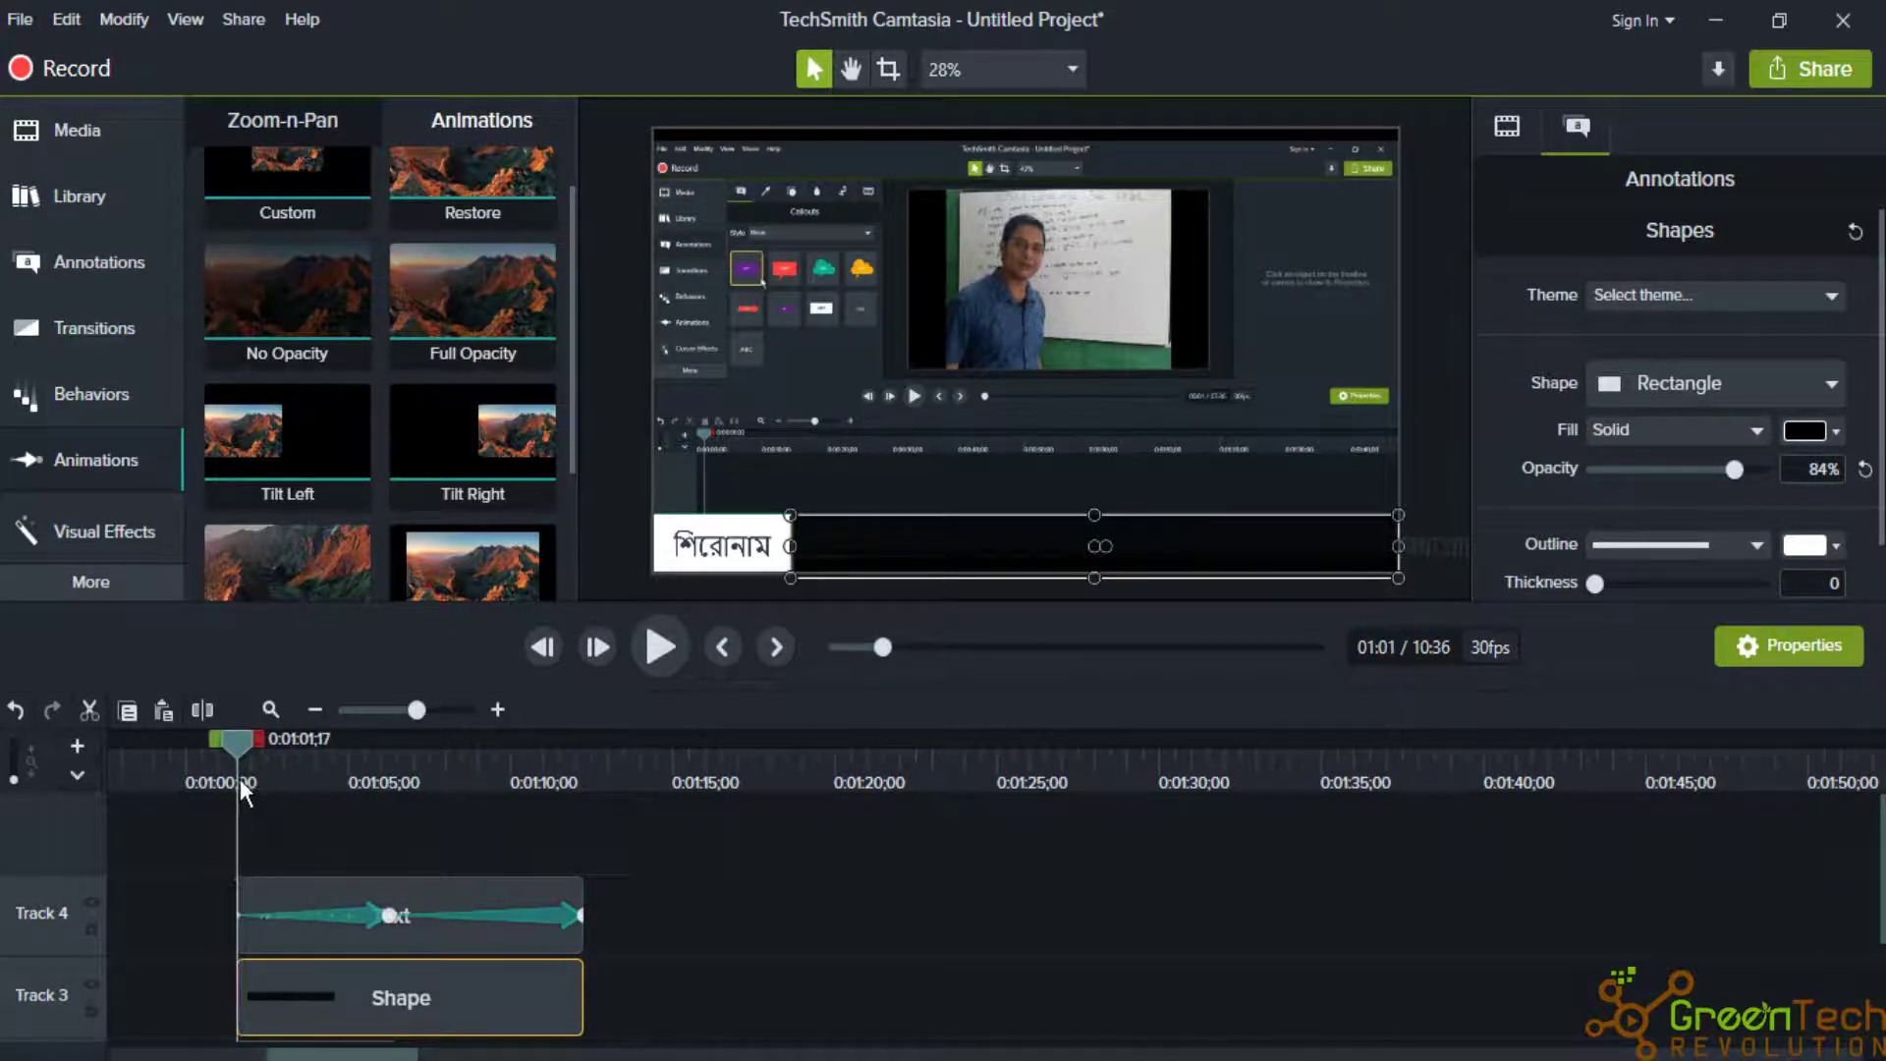
click(649, 650)
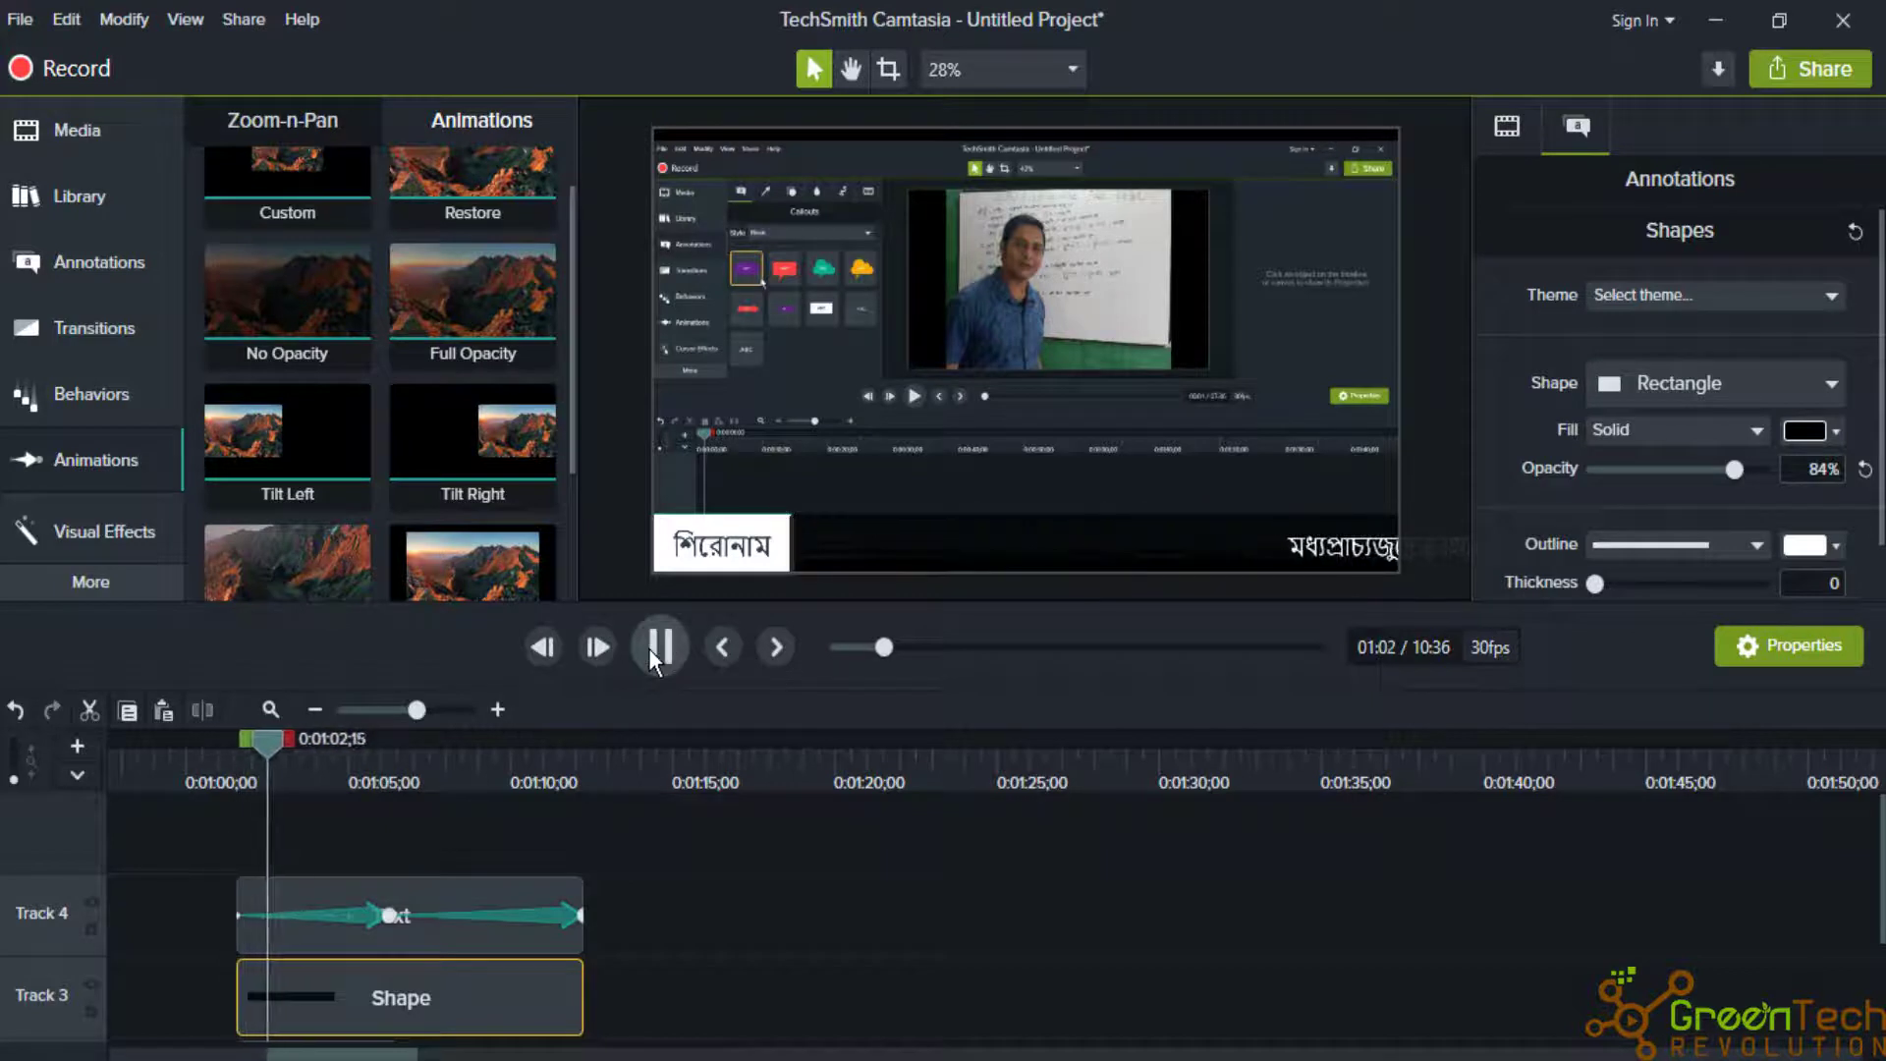
click(648, 646)
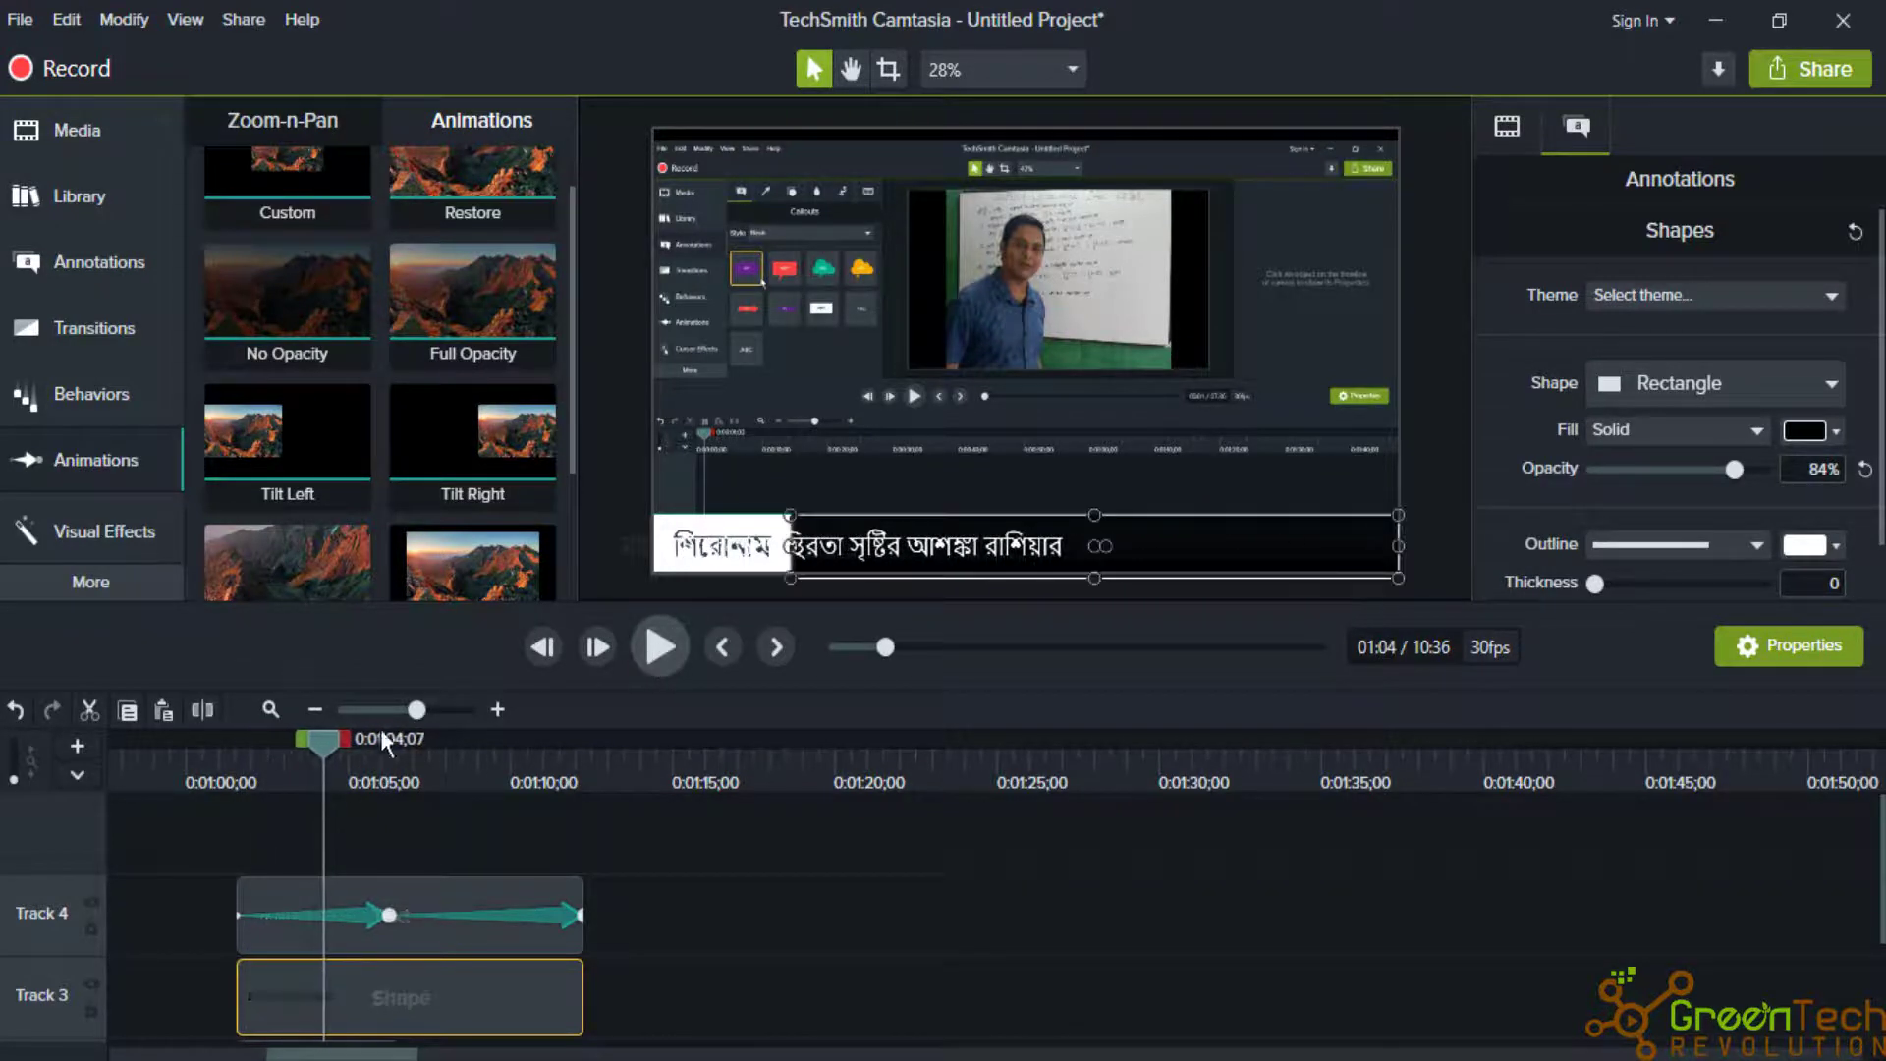
drag(322, 750, 405, 776)
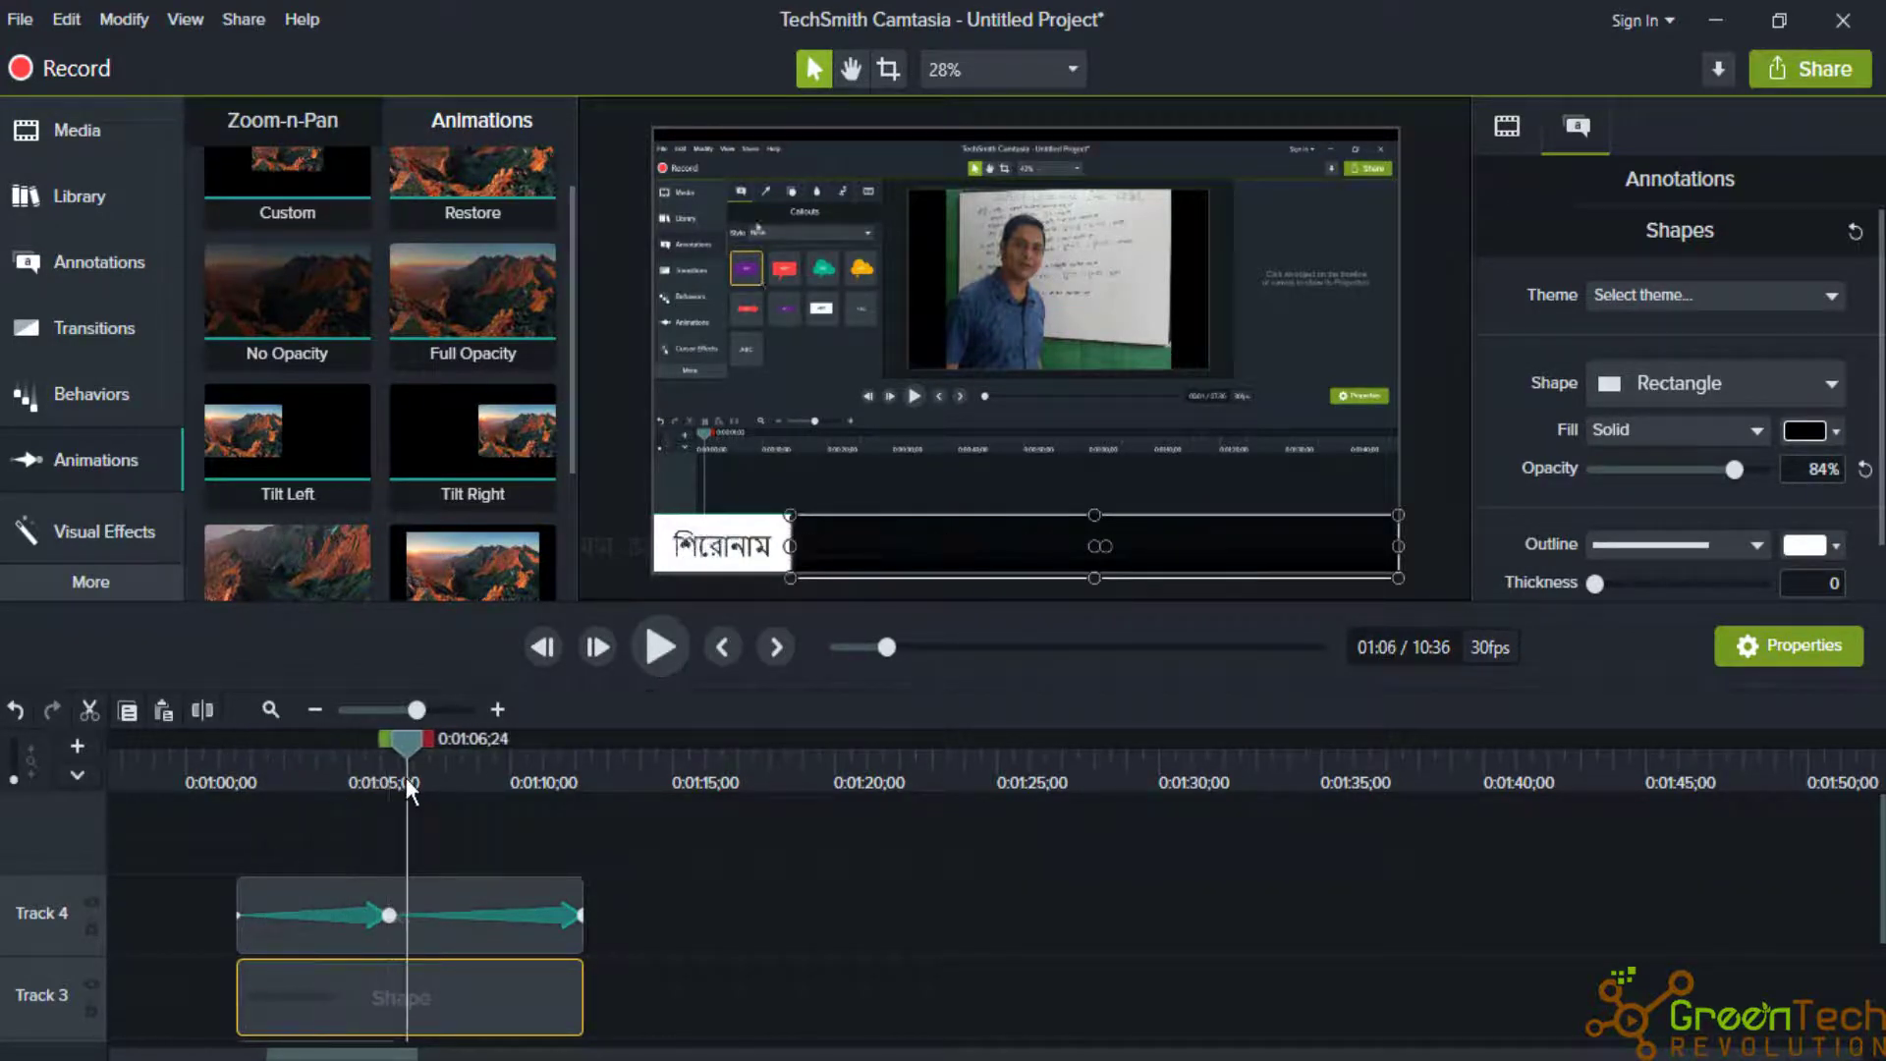
click(652, 651)
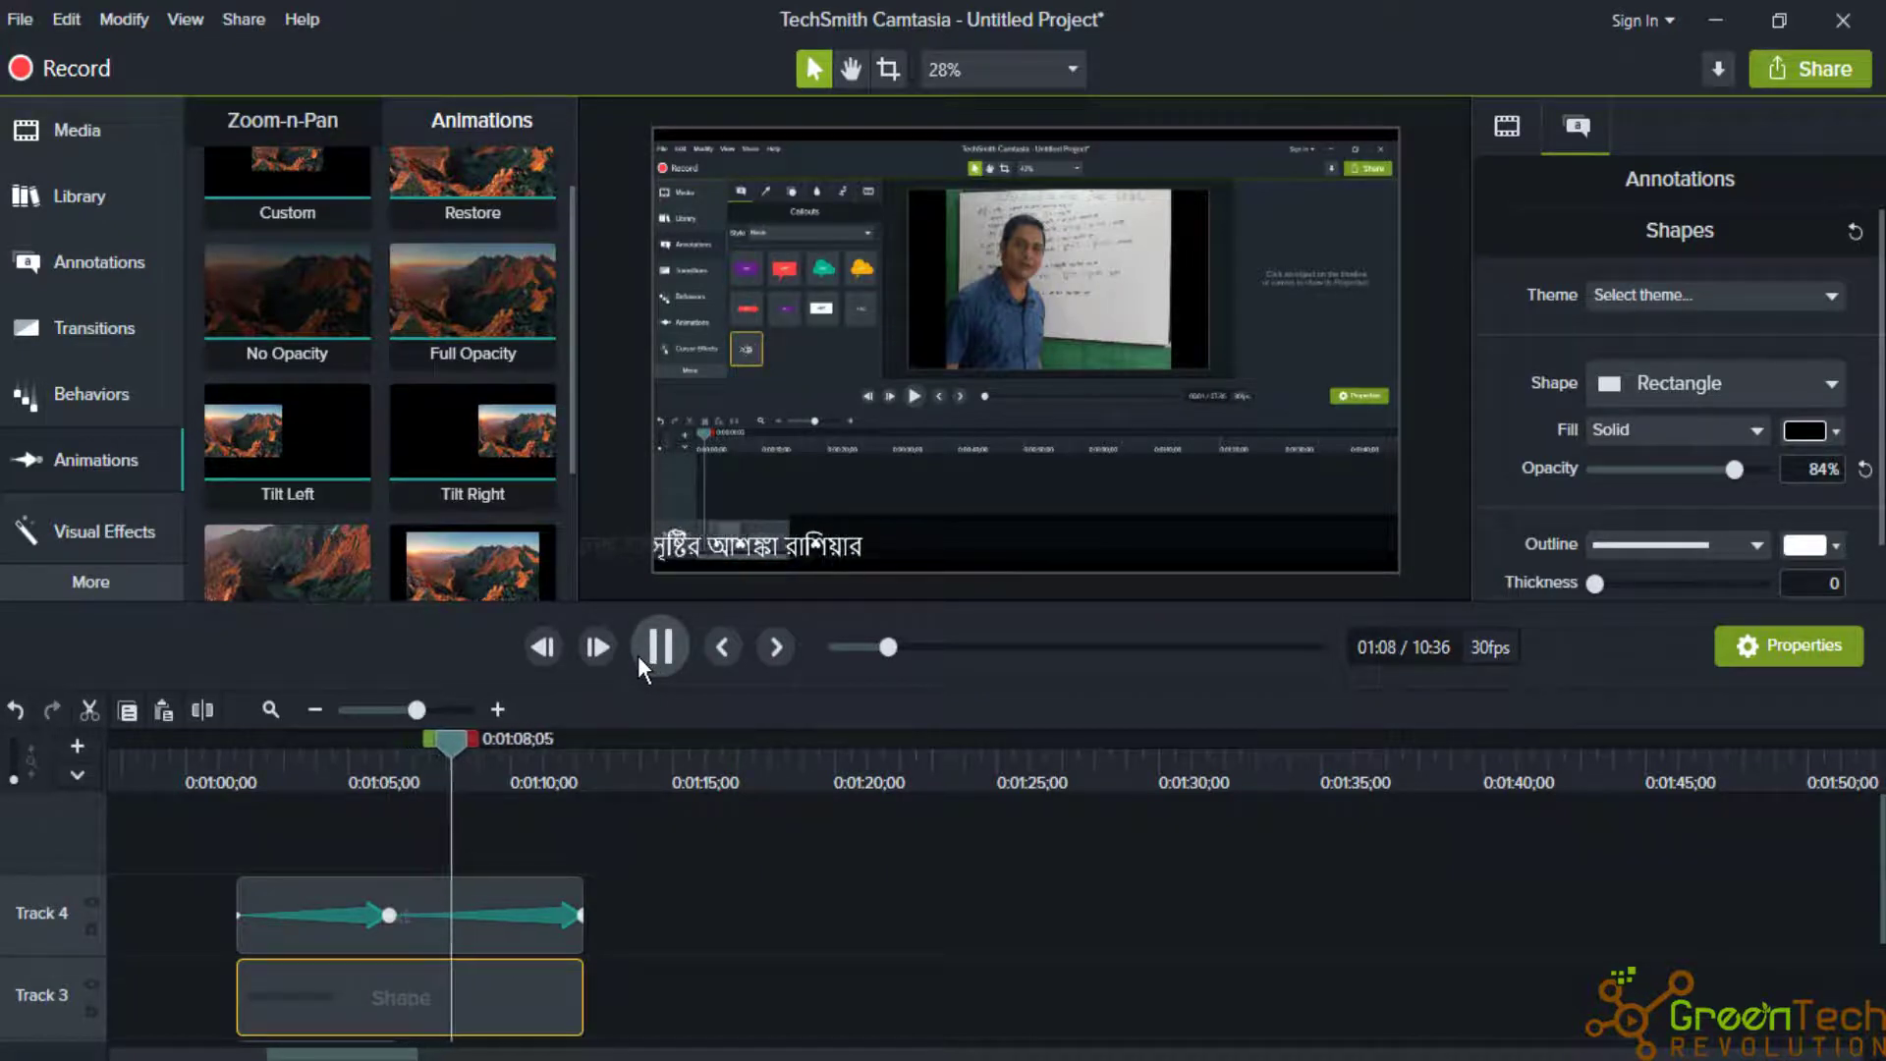
click(638, 656)
drag(420, 737, 320, 764)
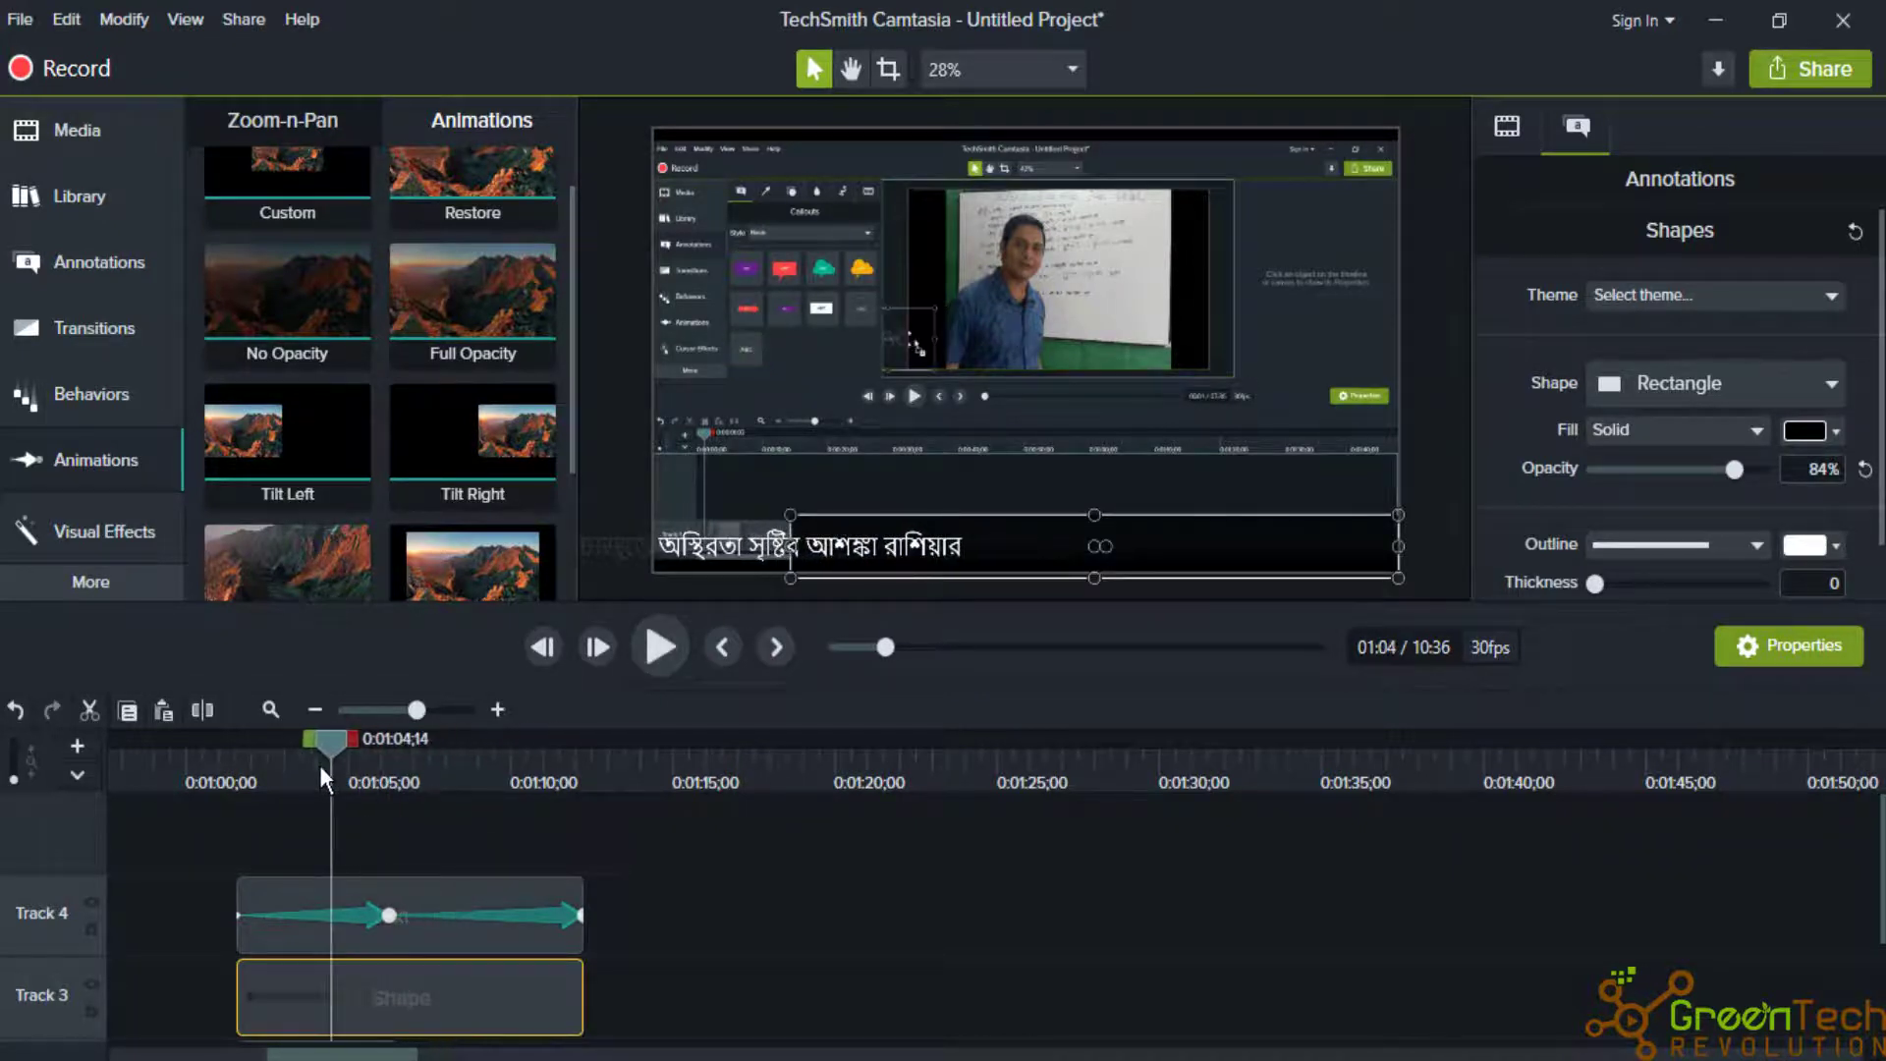
Delete the second animation from the headline clip and stretch the remaining one to the clip's end at 0:01:12;08.
click(508, 923)
right_click(511, 919)
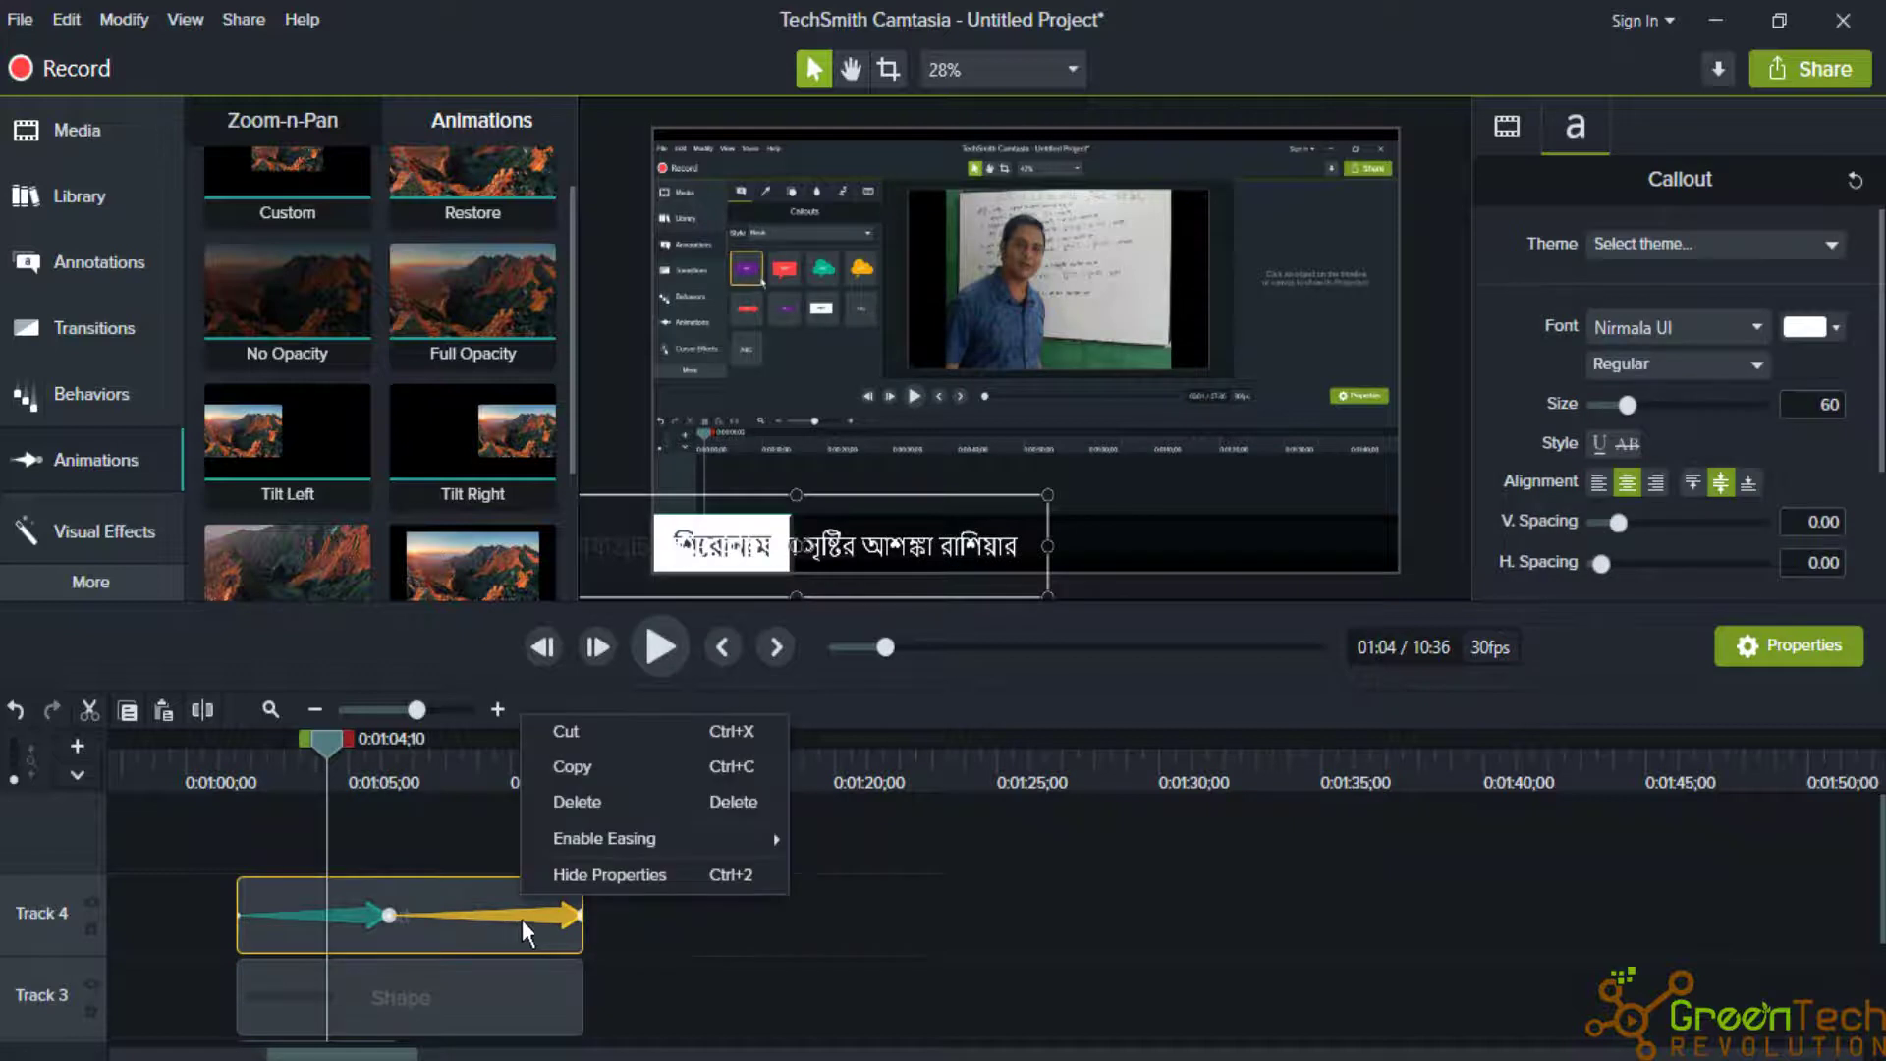
click(597, 804)
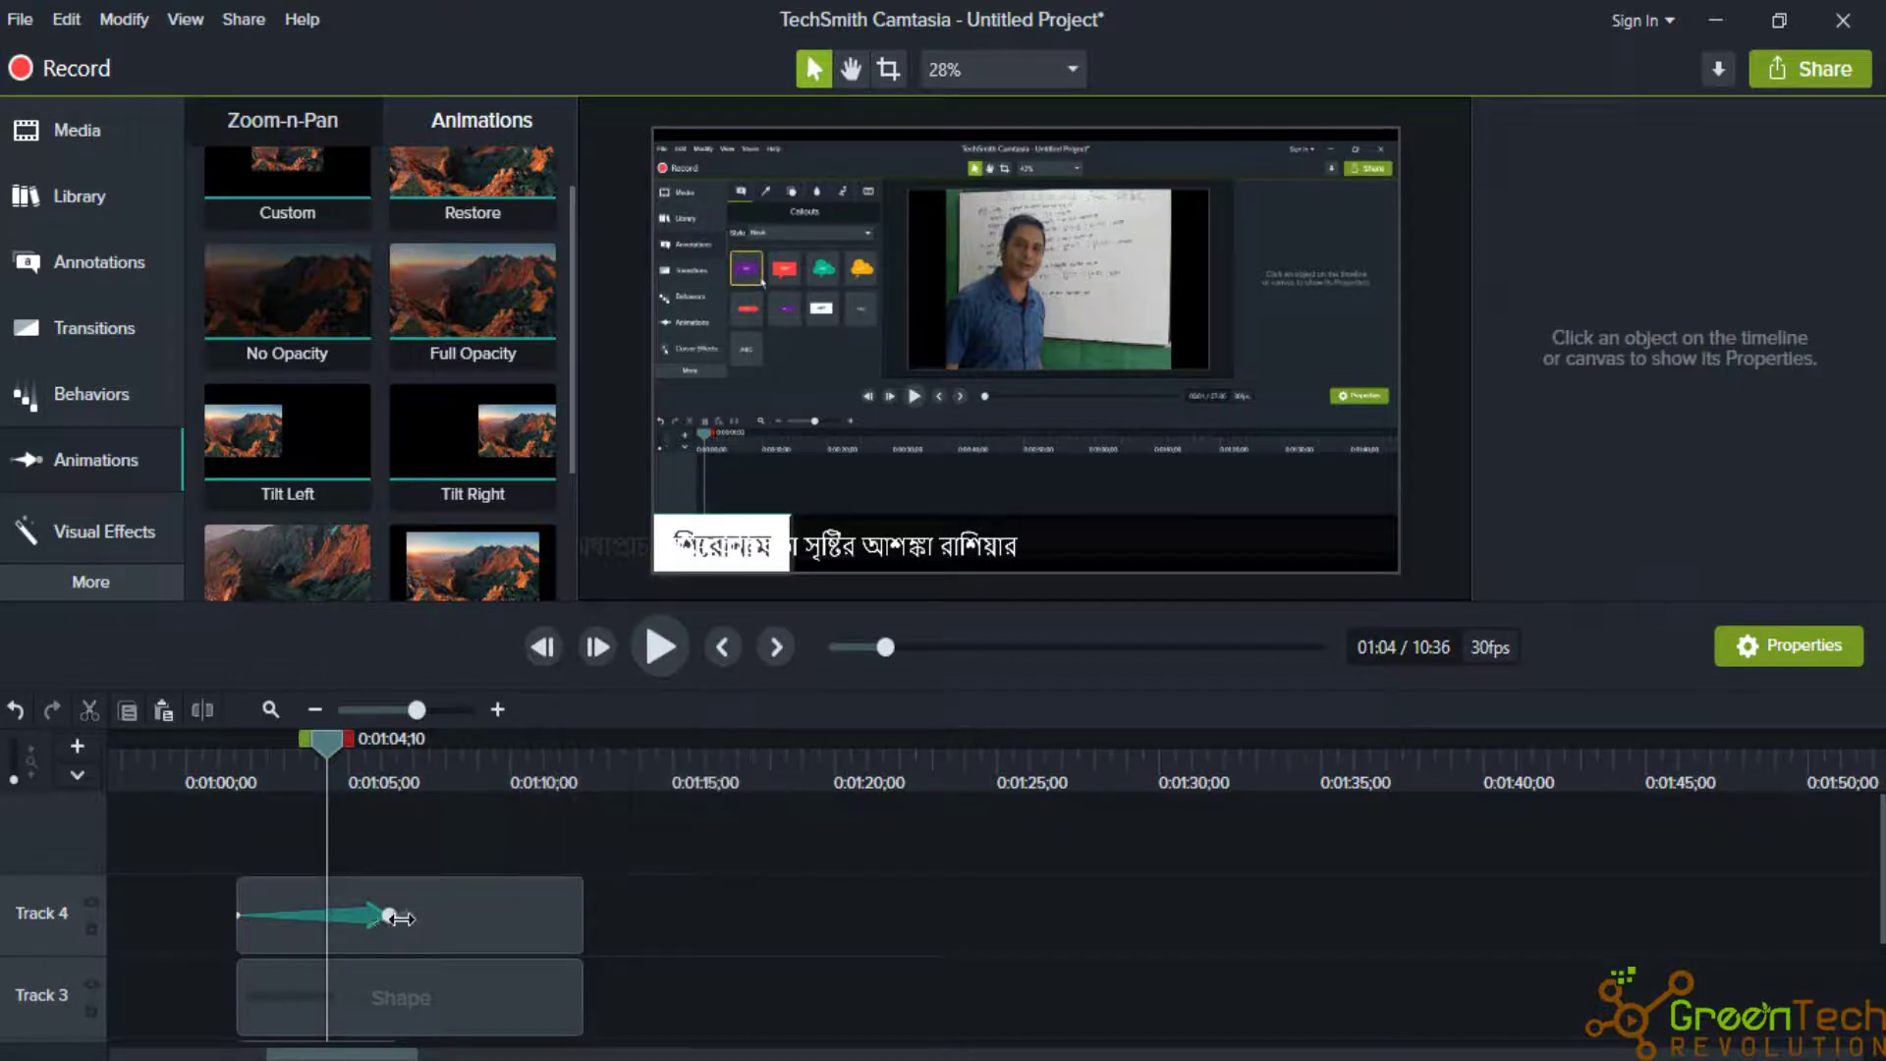
drag(398, 918, 629, 942)
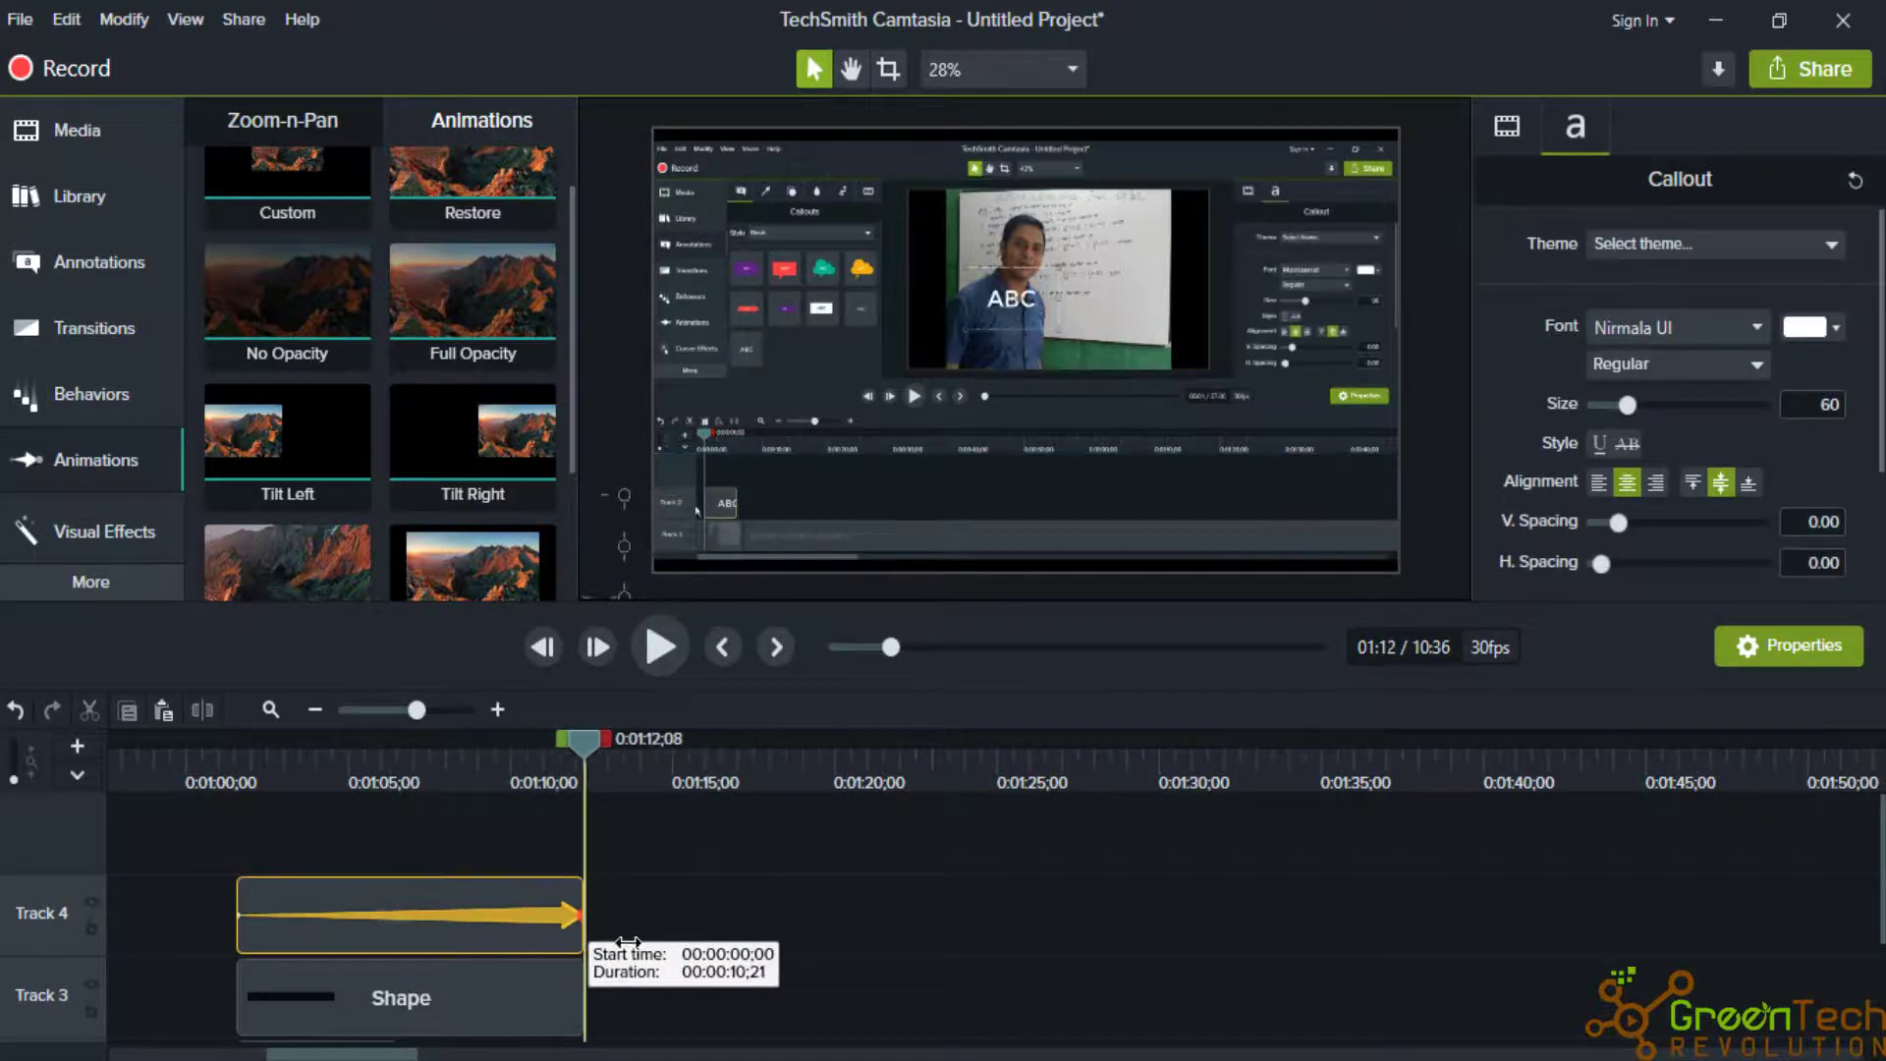
Play the ticker from 0:01:01;09 to check the headline's scrolling speed.
drag(580, 750, 222, 799)
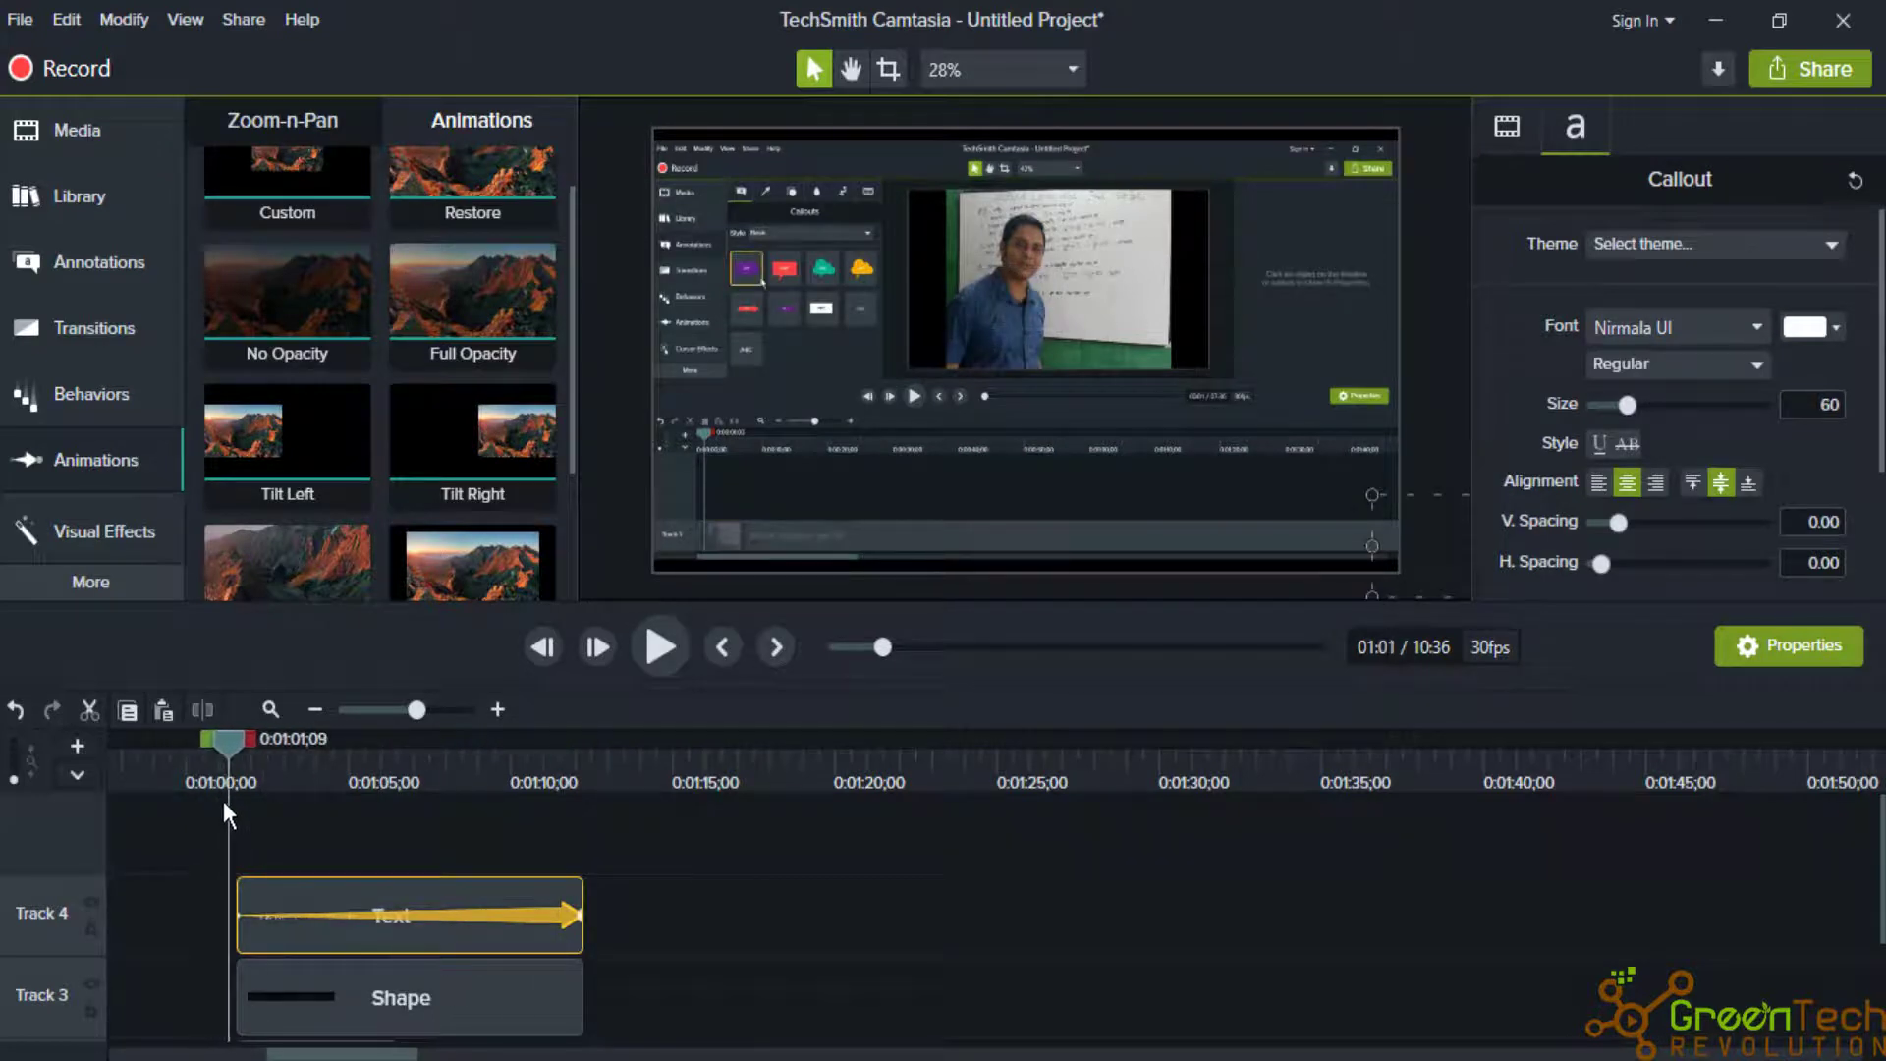
click(656, 645)
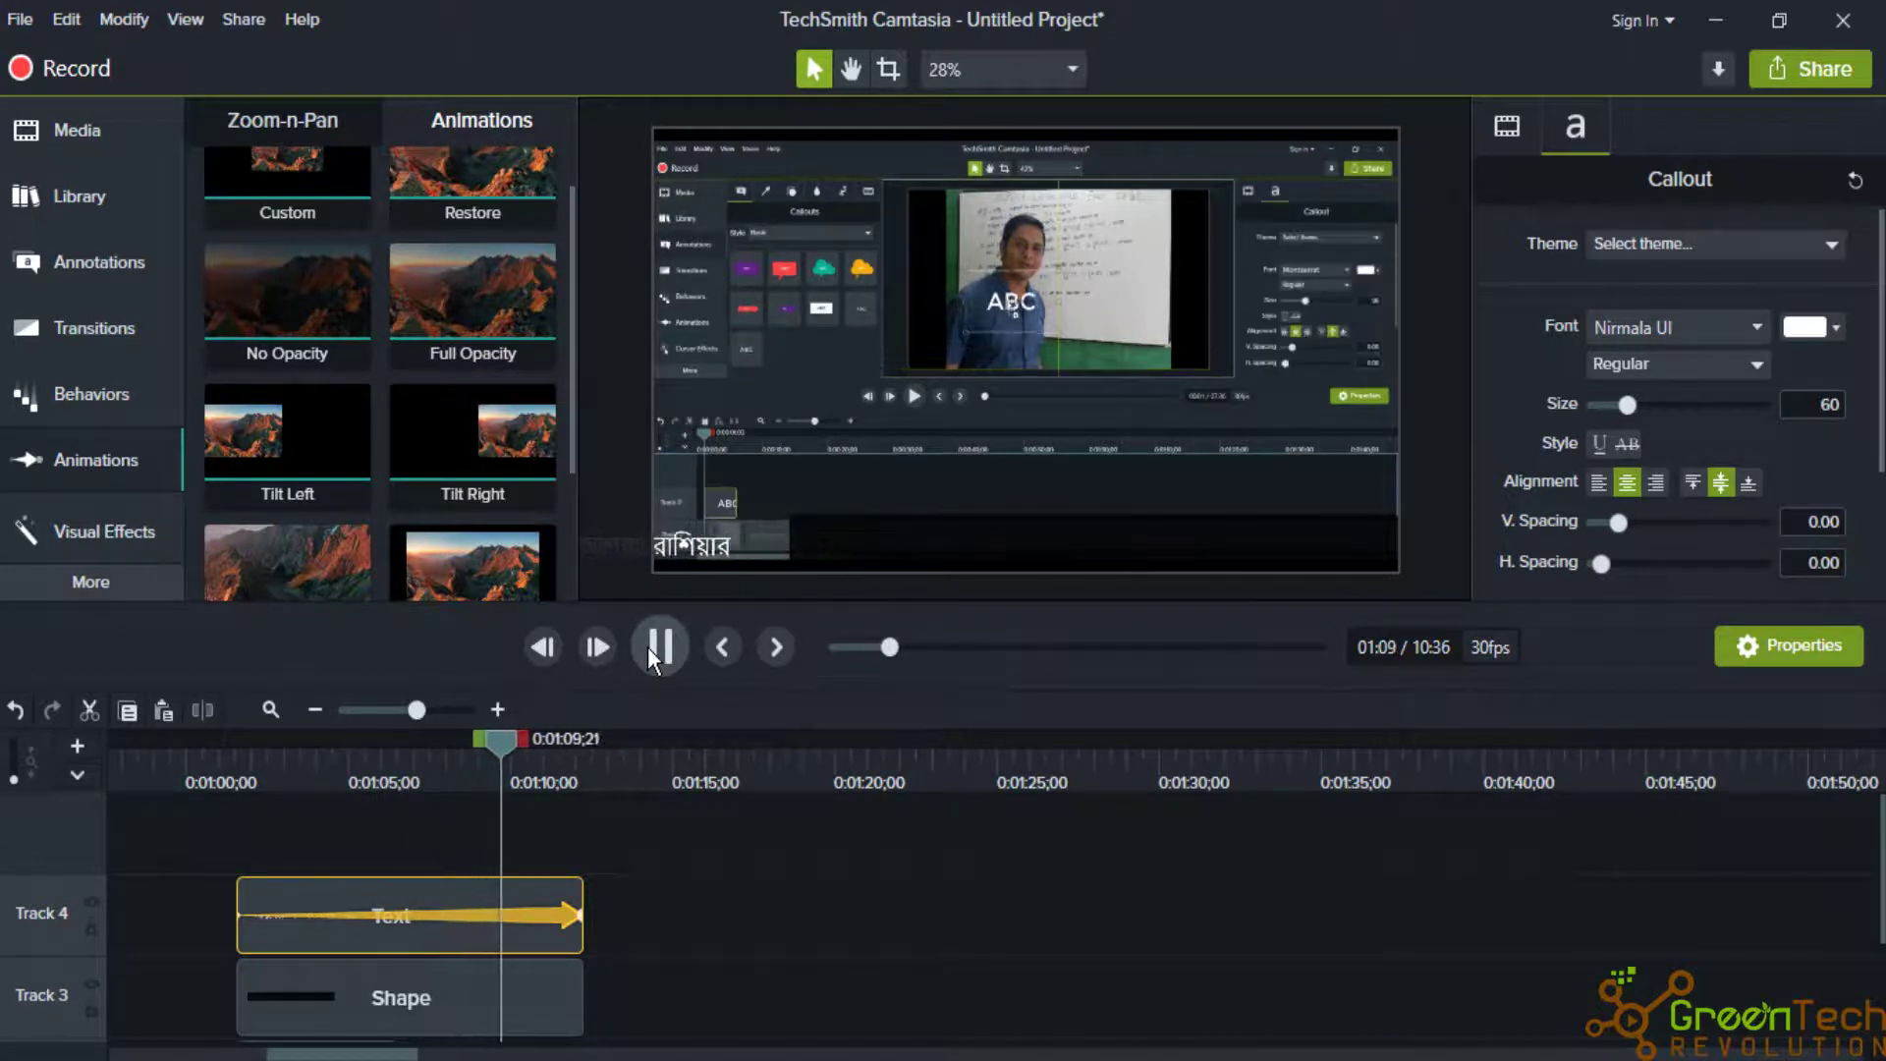
drag(538, 734, 348, 776)
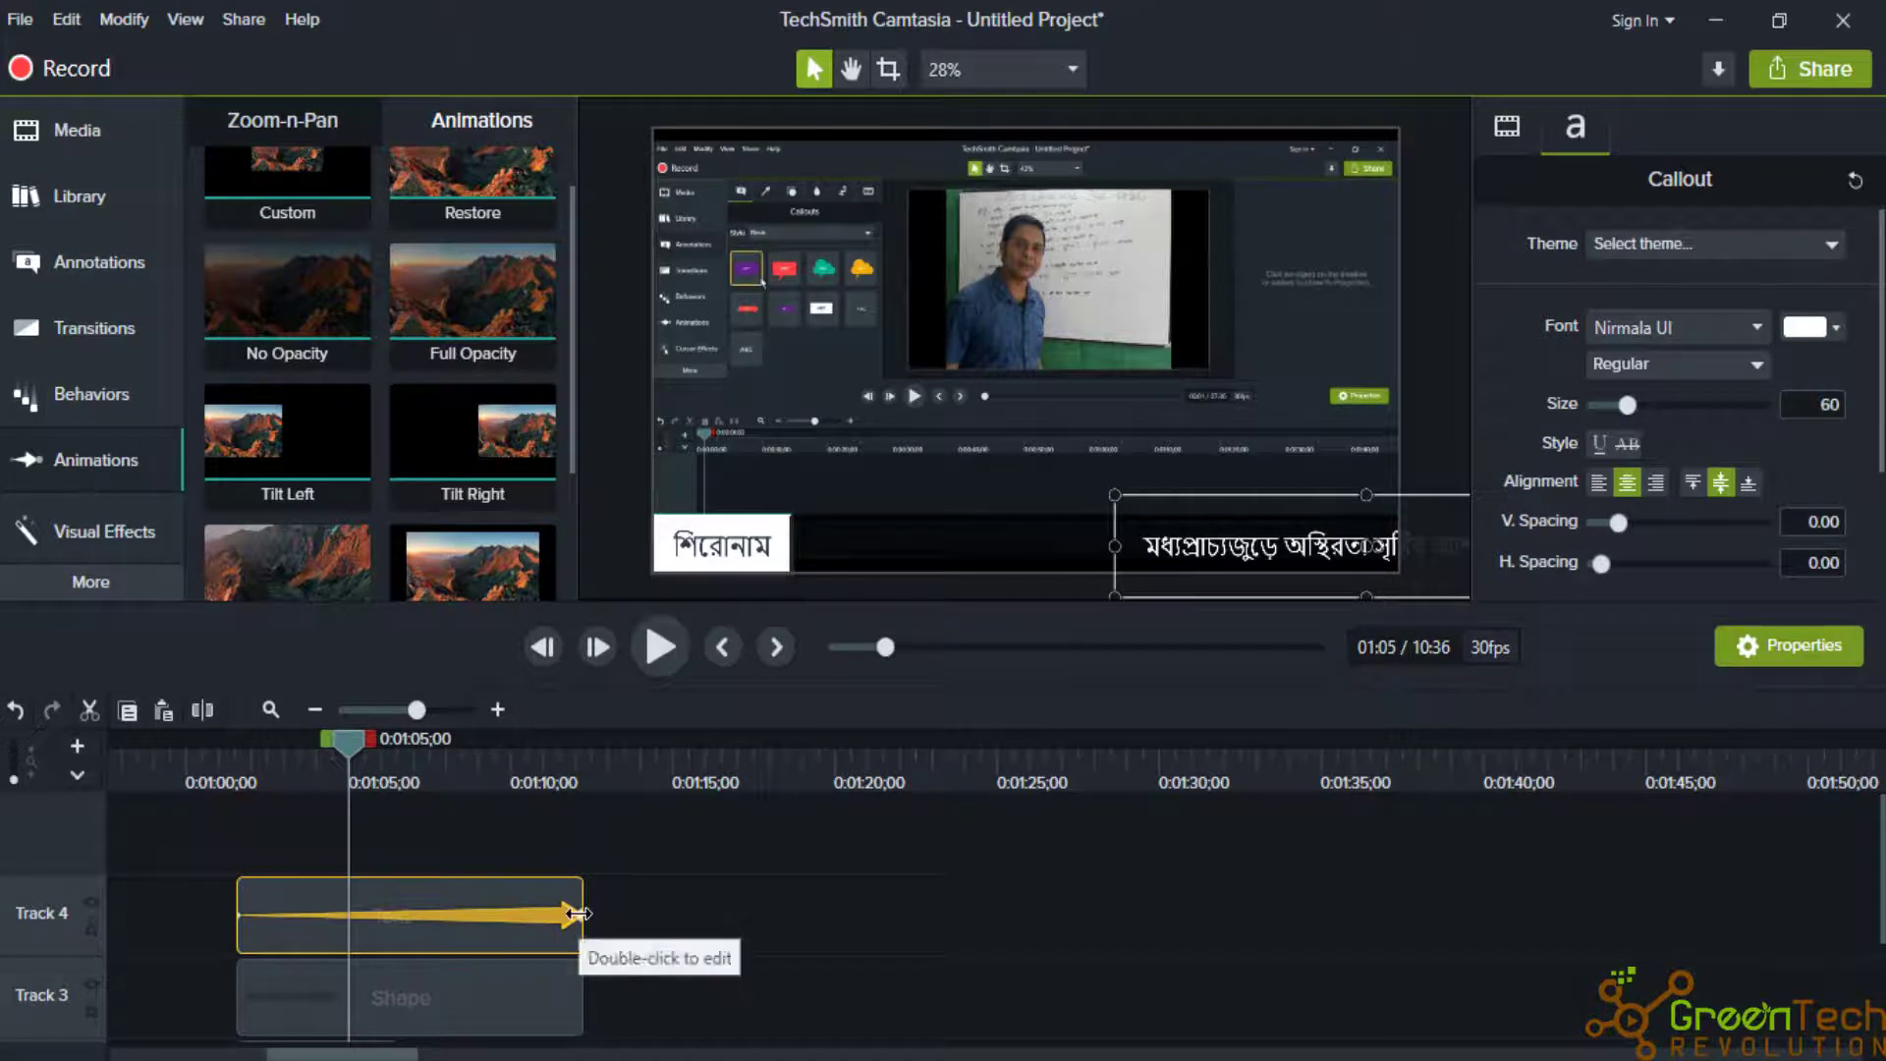
Extend the black bar's clip and the headline clip to 0:01:17;26, stretching the headline's animation across its full length.
drag(578, 914, 758, 927)
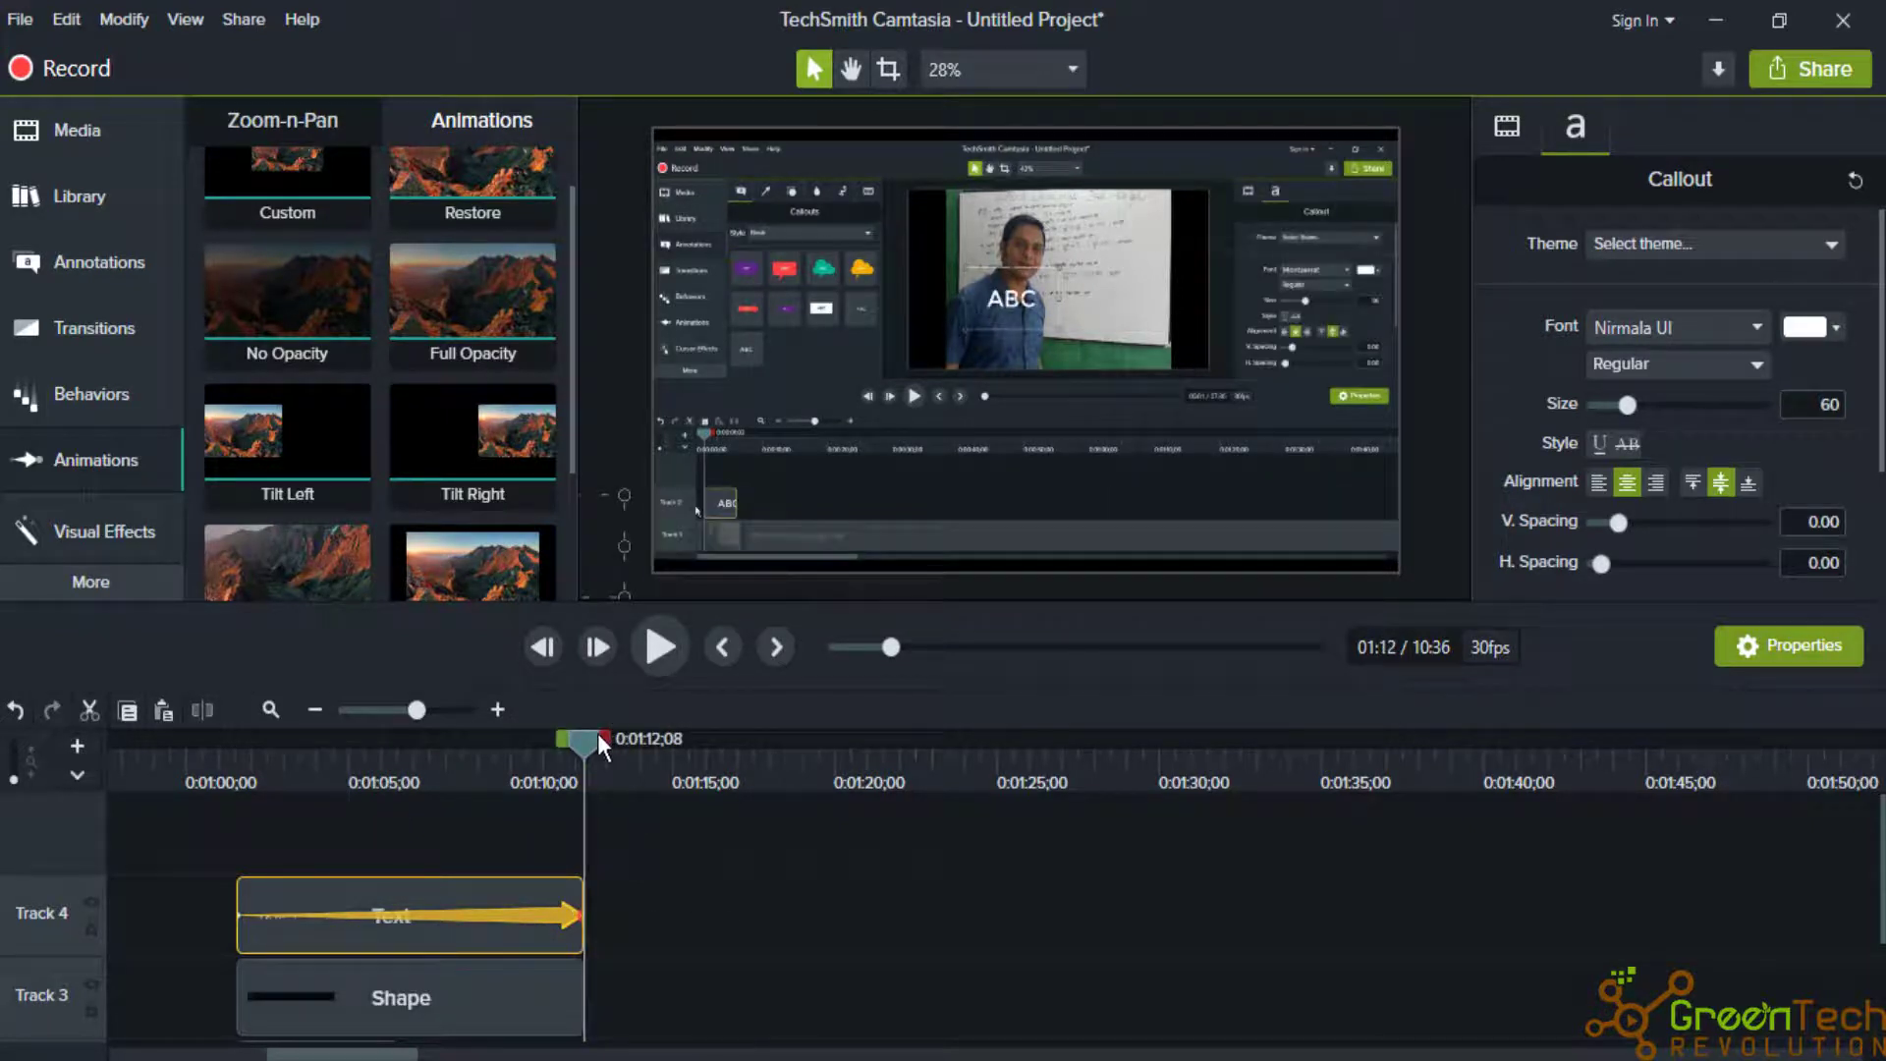
drag(601, 747, 491, 746)
drag(583, 994, 764, 981)
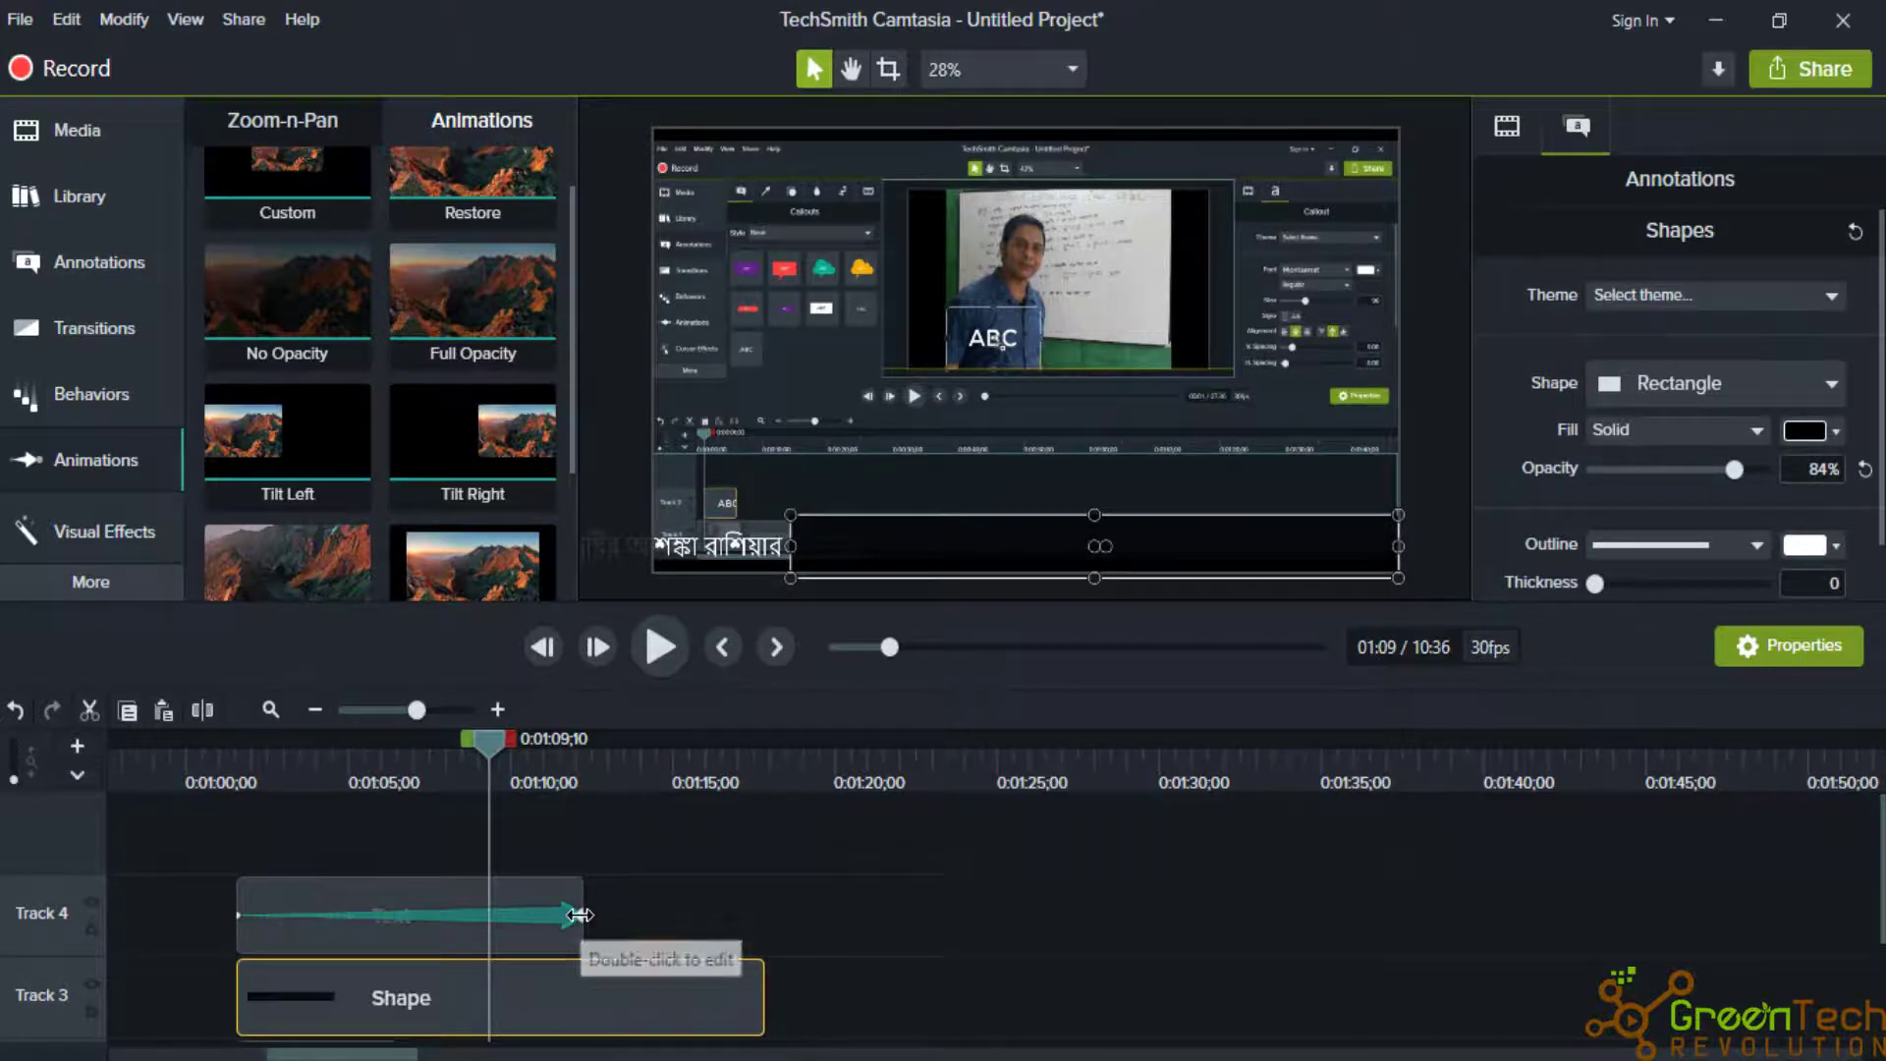
drag(580, 915, 785, 914)
drag(587, 752, 517, 761)
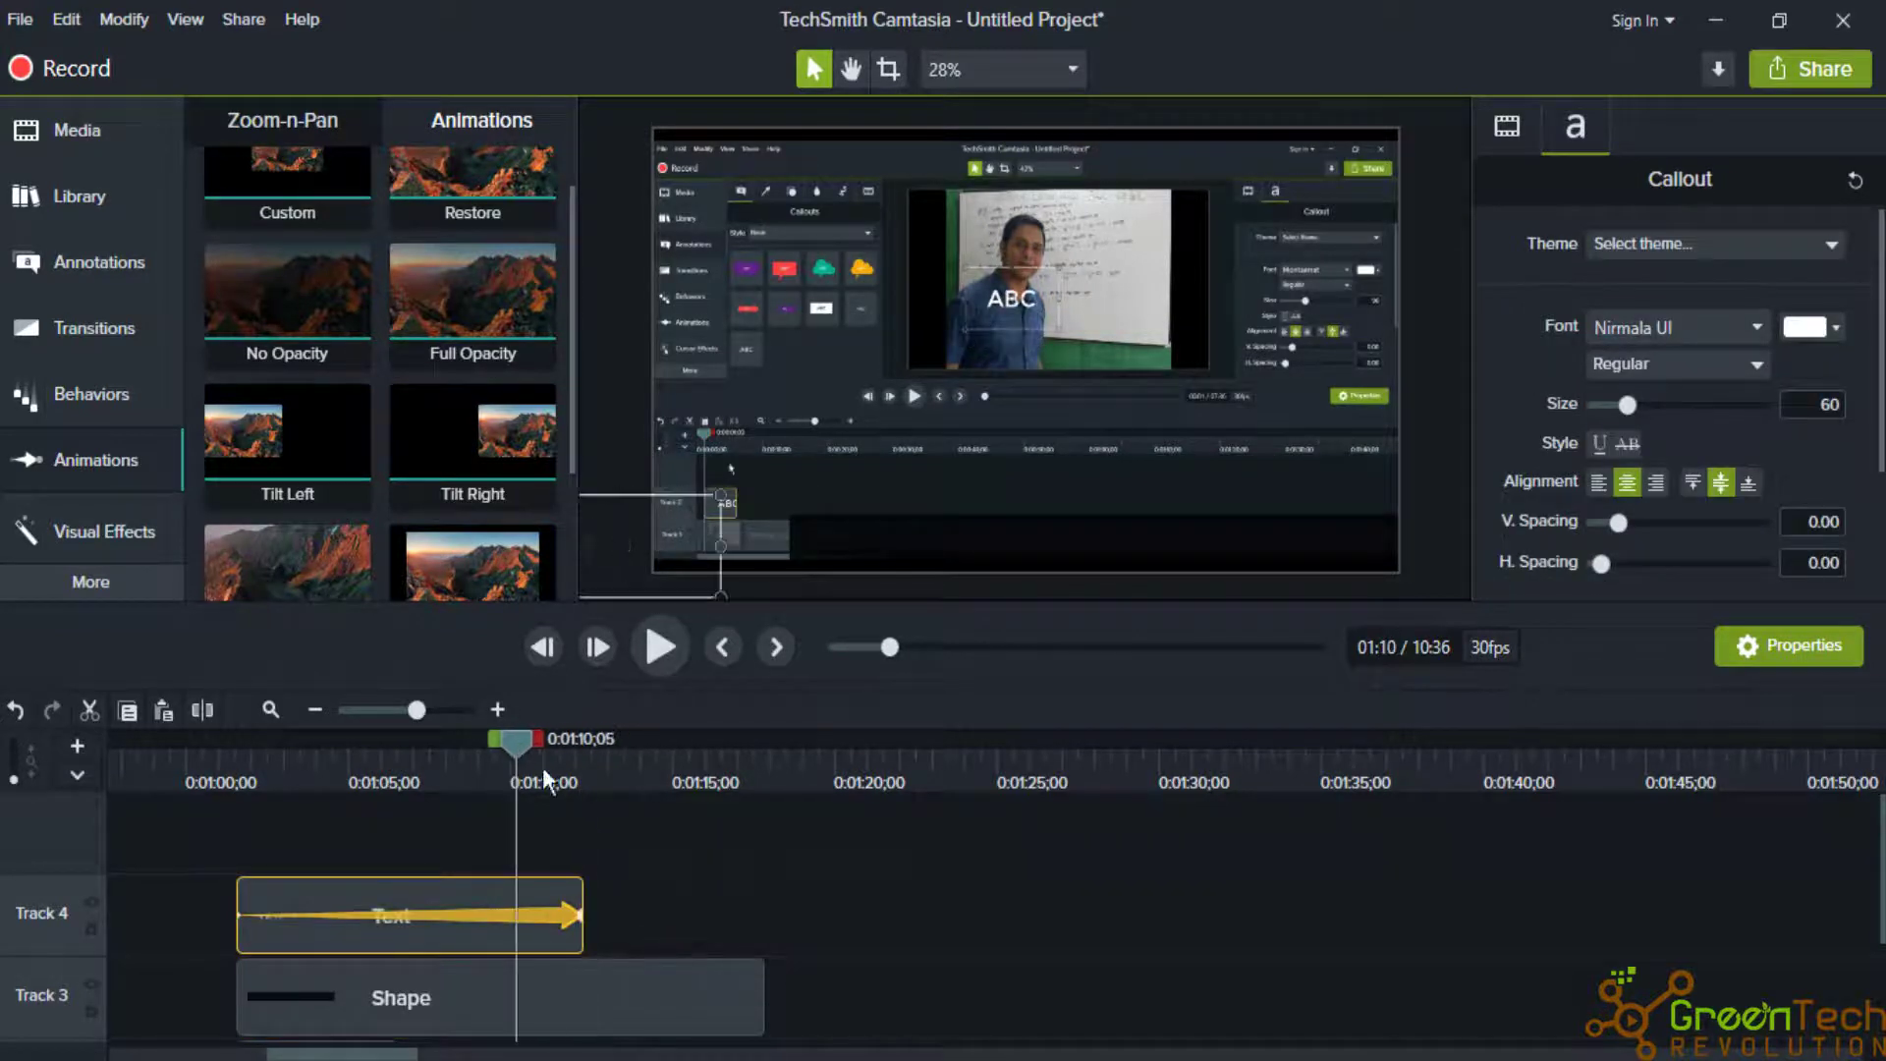
drag(584, 905, 765, 905)
drag(595, 914, 768, 914)
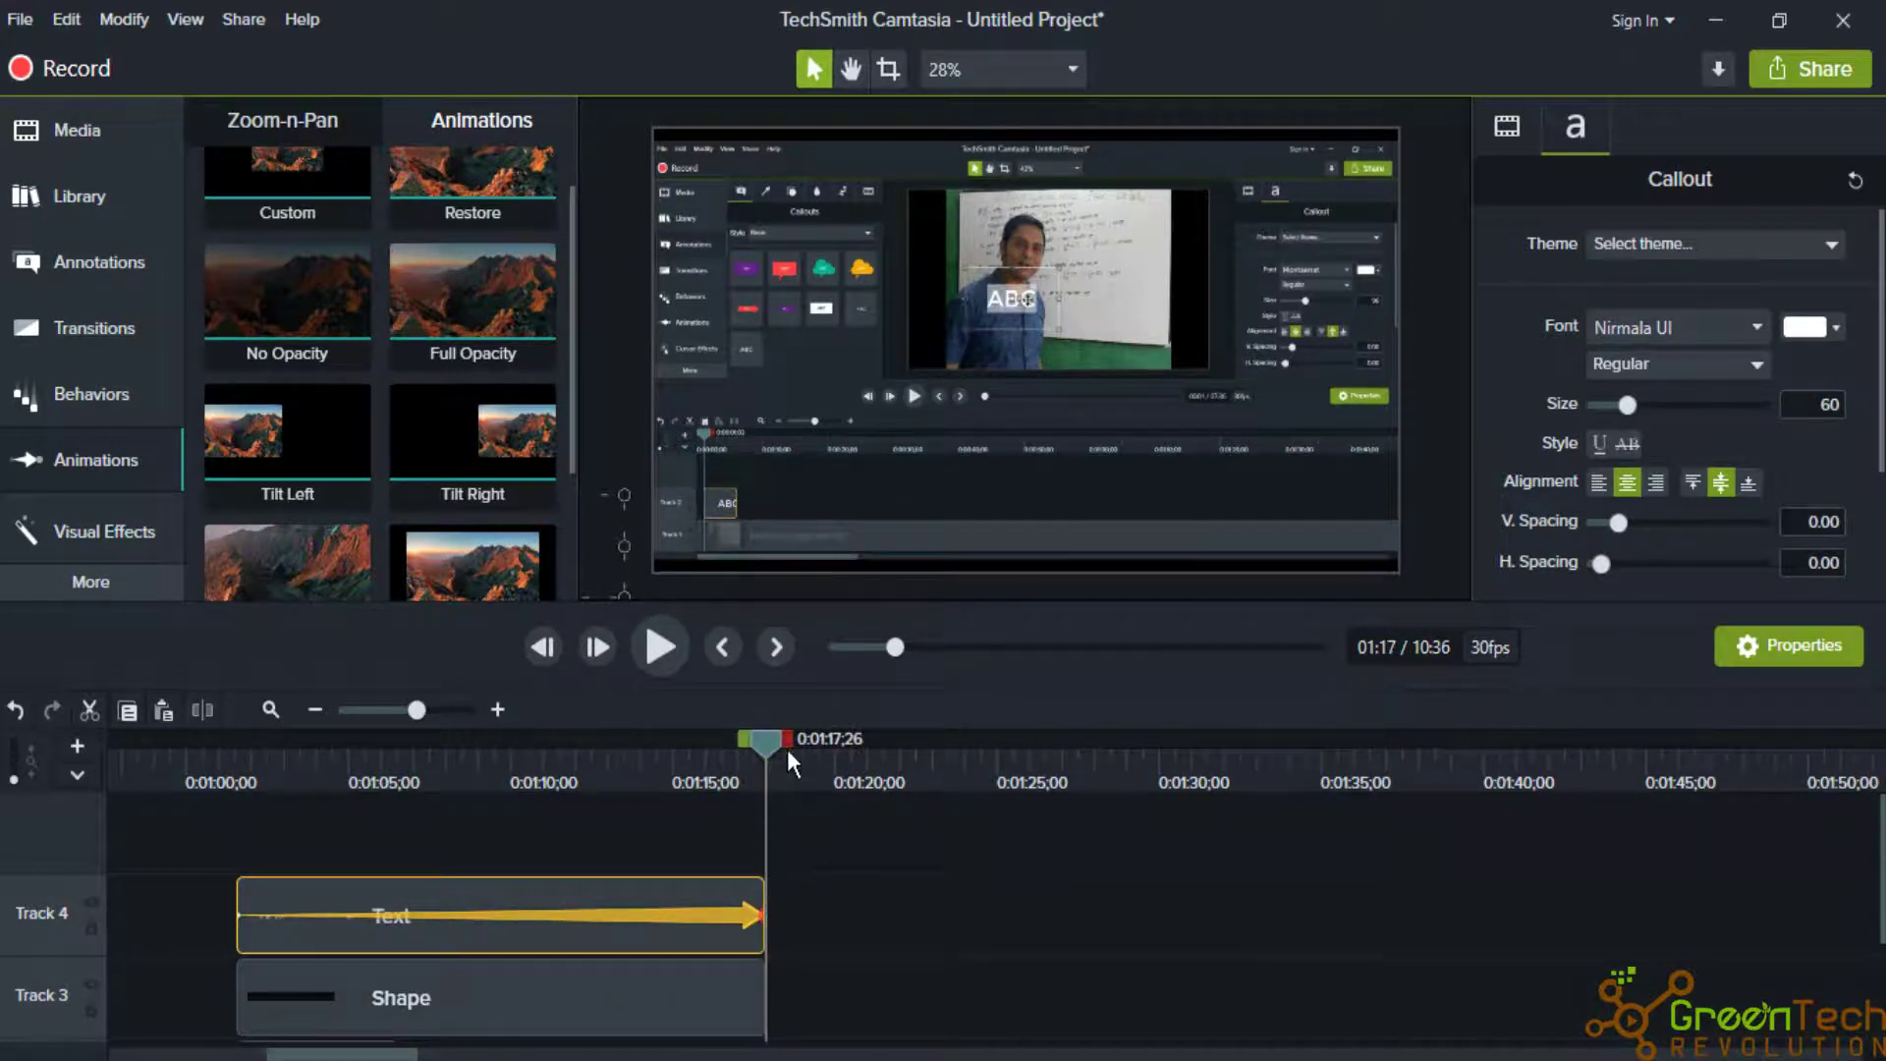
Play the video from 0:01:01;29 to check the slower headline scroll.
drag(766, 743, 286, 746)
drag(287, 827, 254, 827)
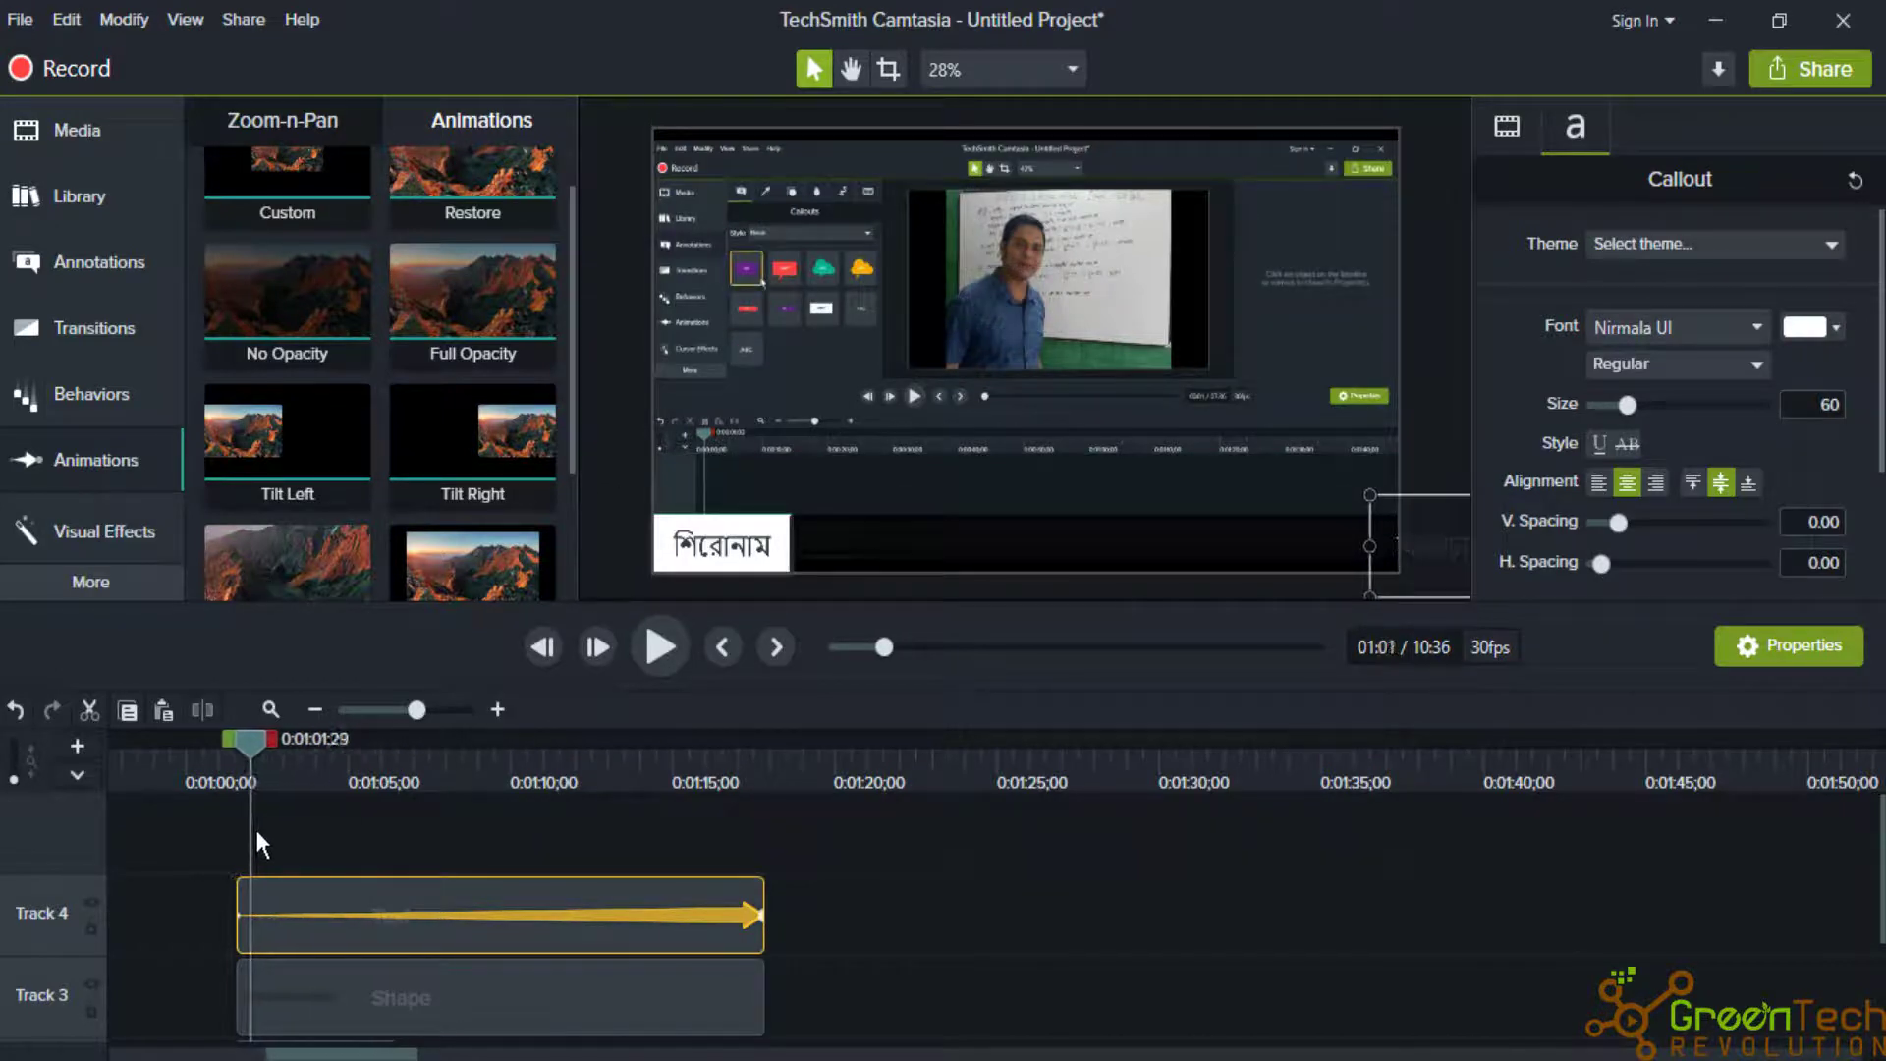
click(652, 652)
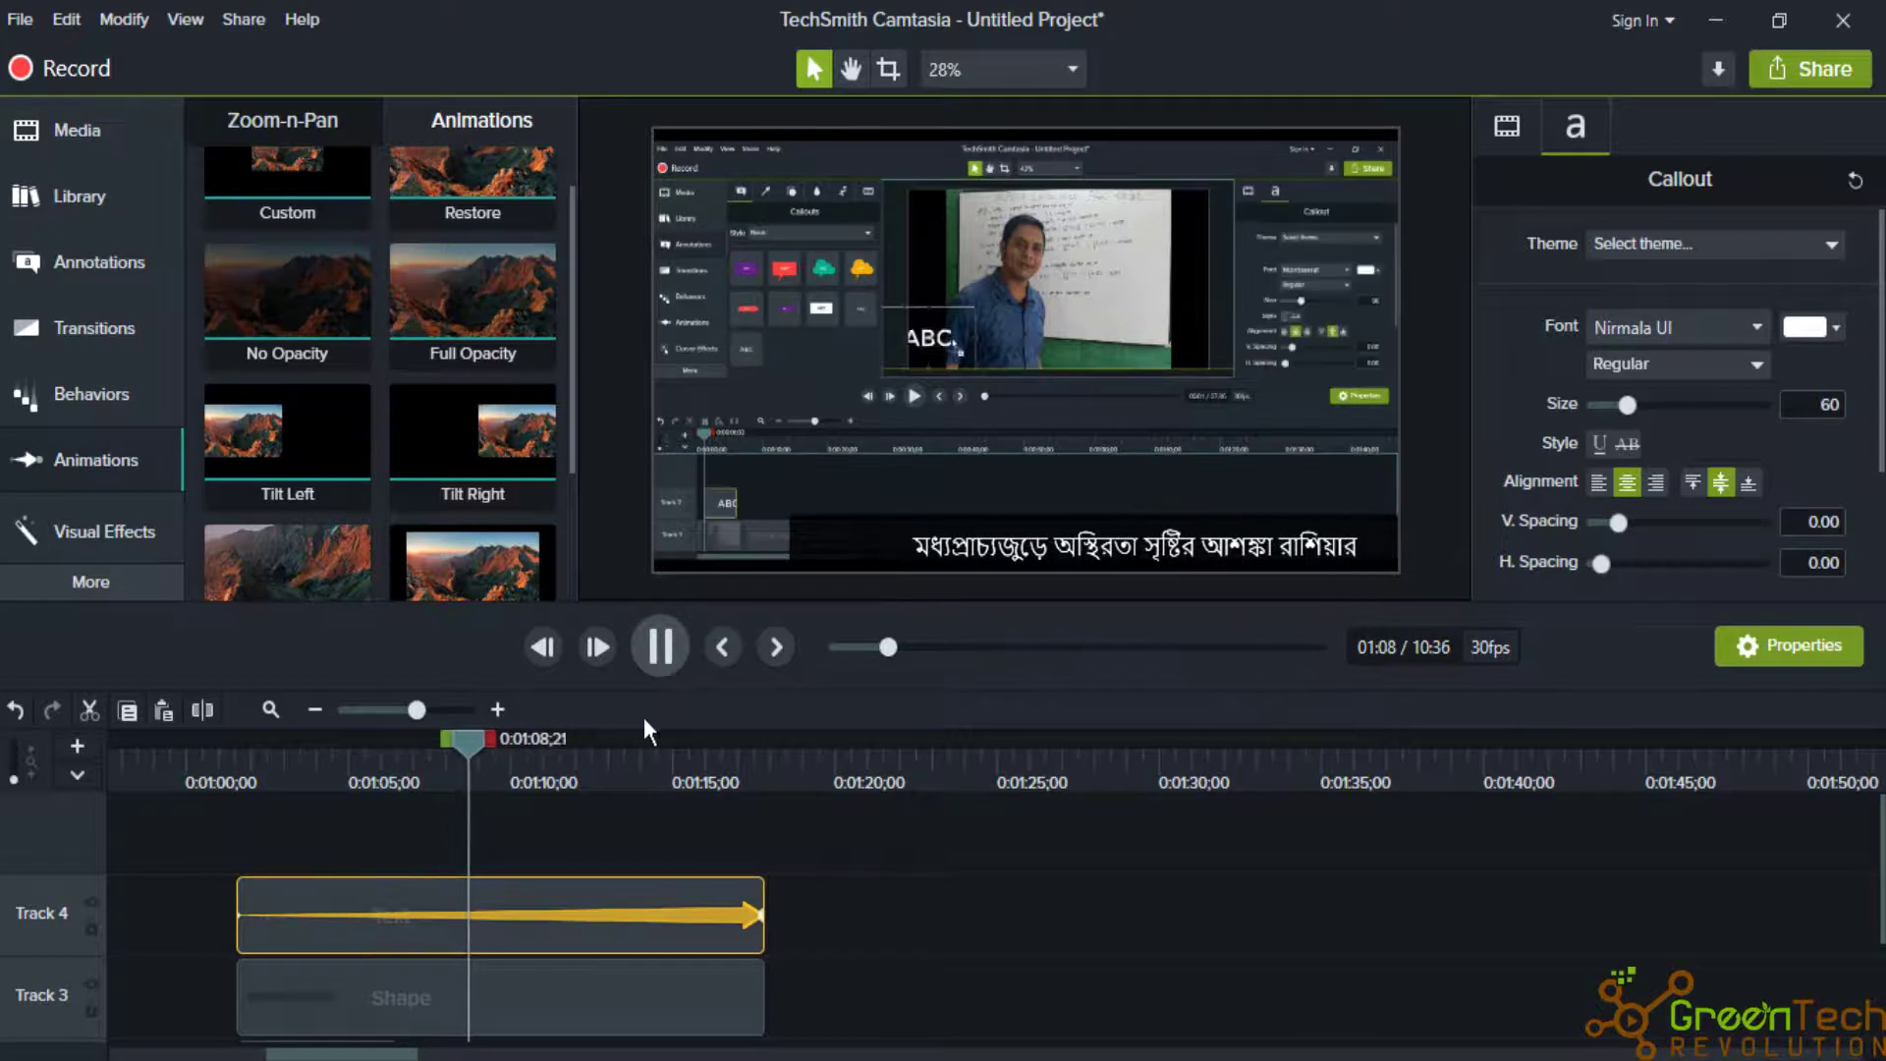
click(938, 489)
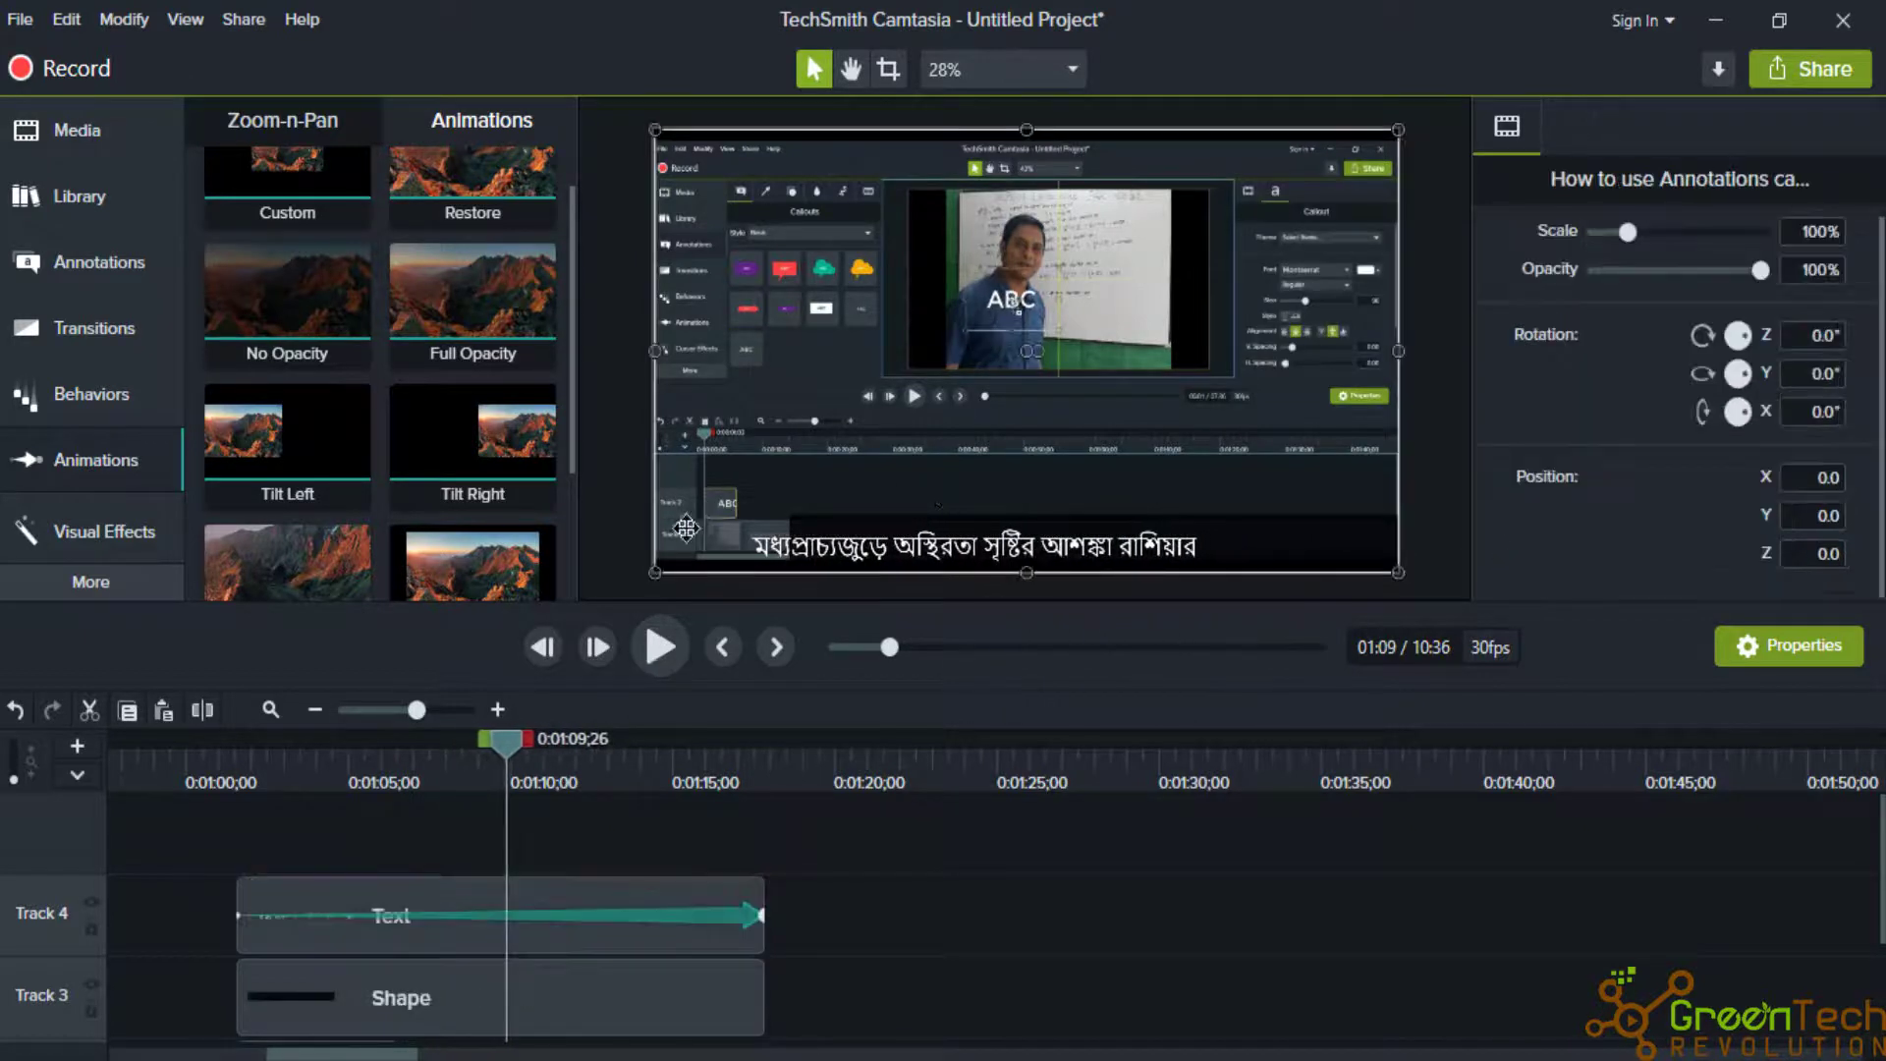
Extend the heading callout on Track 2 to end with the black bar's clip at 0:01:17;26.
scroll(616, 955, down, 2)
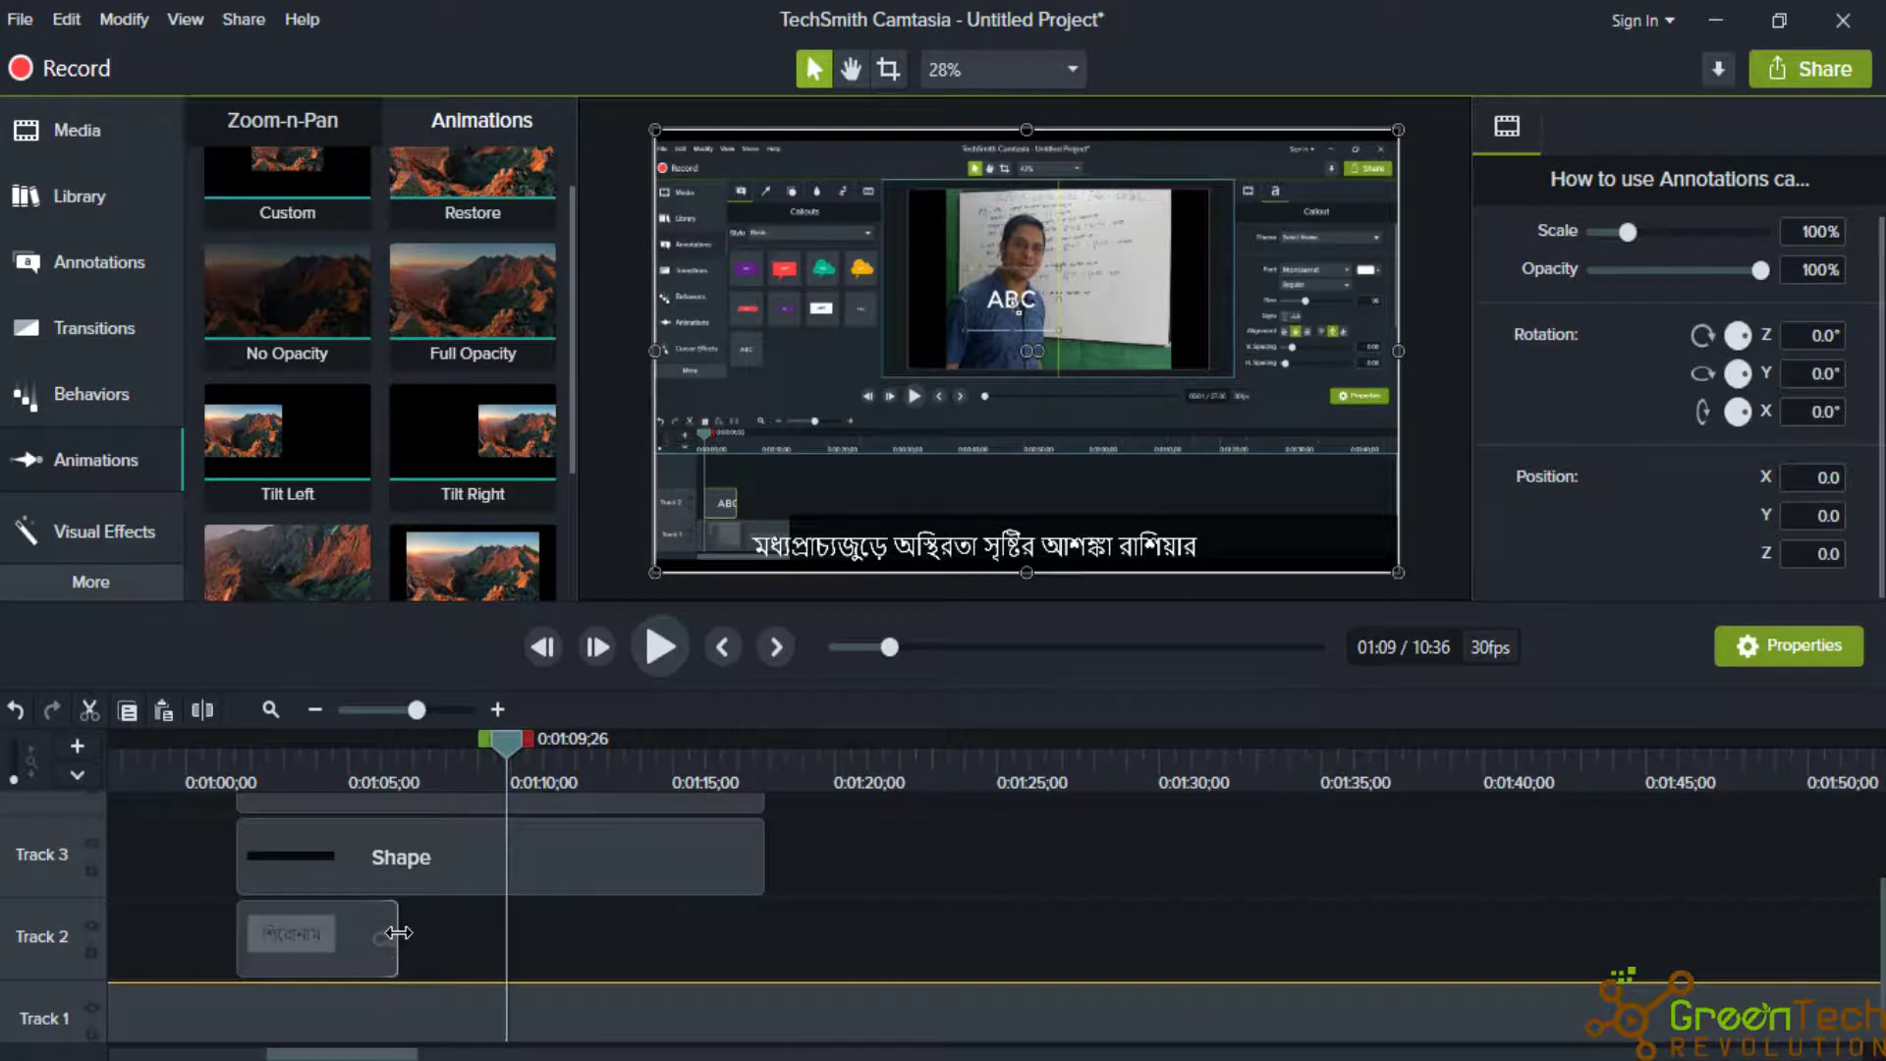
drag(396, 938, 764, 950)
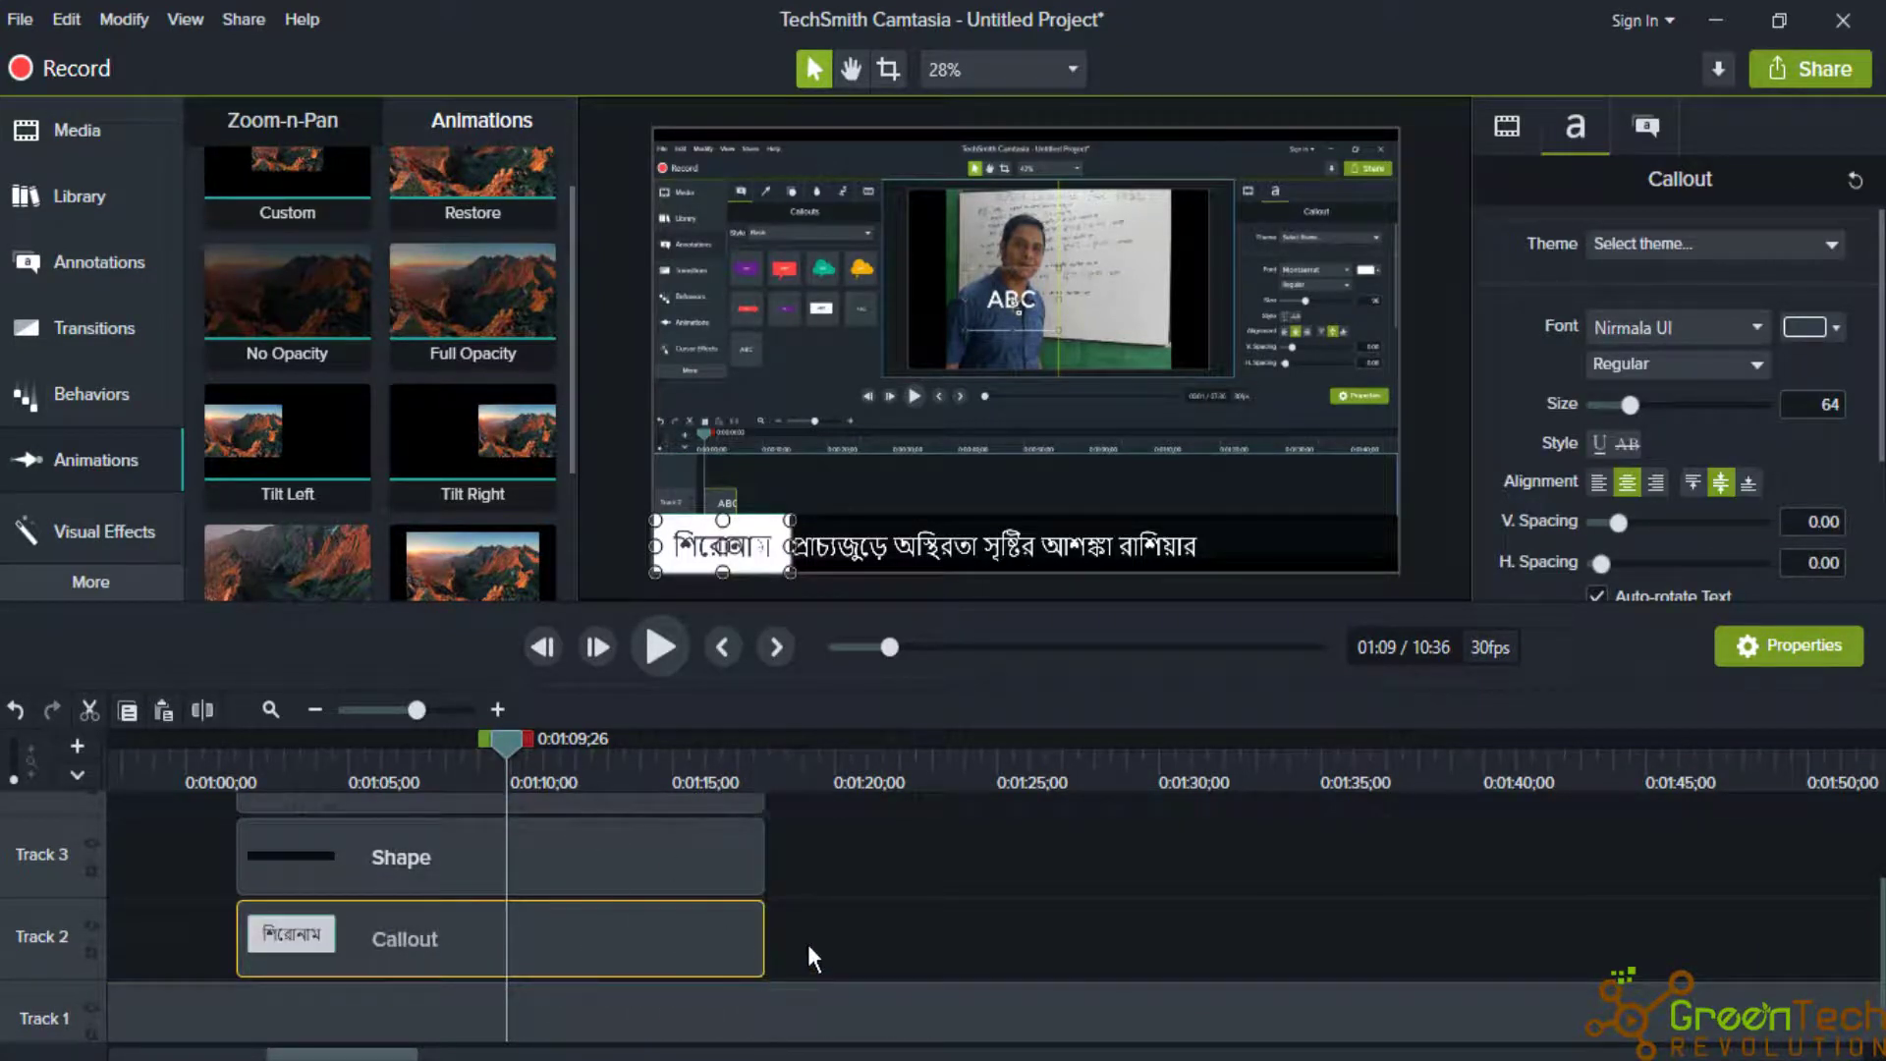
scroll(803, 938, up, 2)
Play the complete ticker from 0:01:01;19 to check the headline passing alongside the heading box.
drag(471, 739, 240, 764)
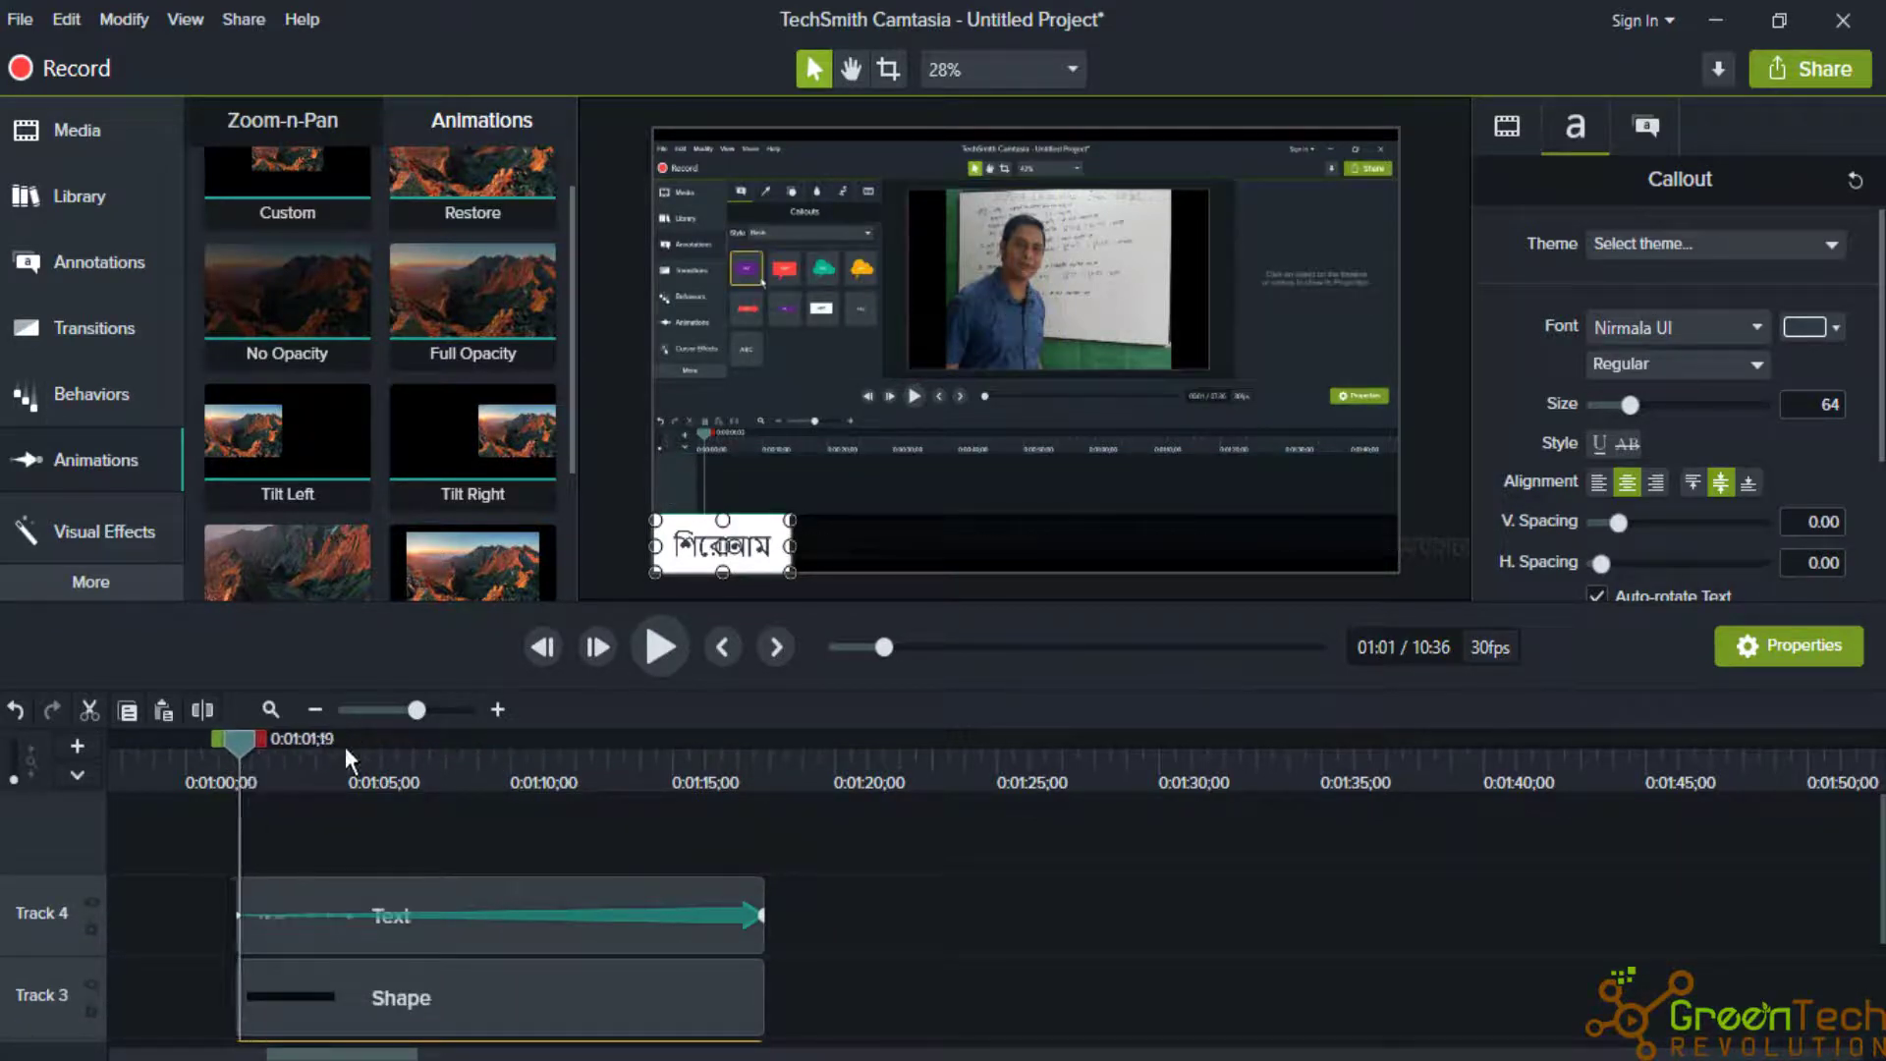
click(671, 639)
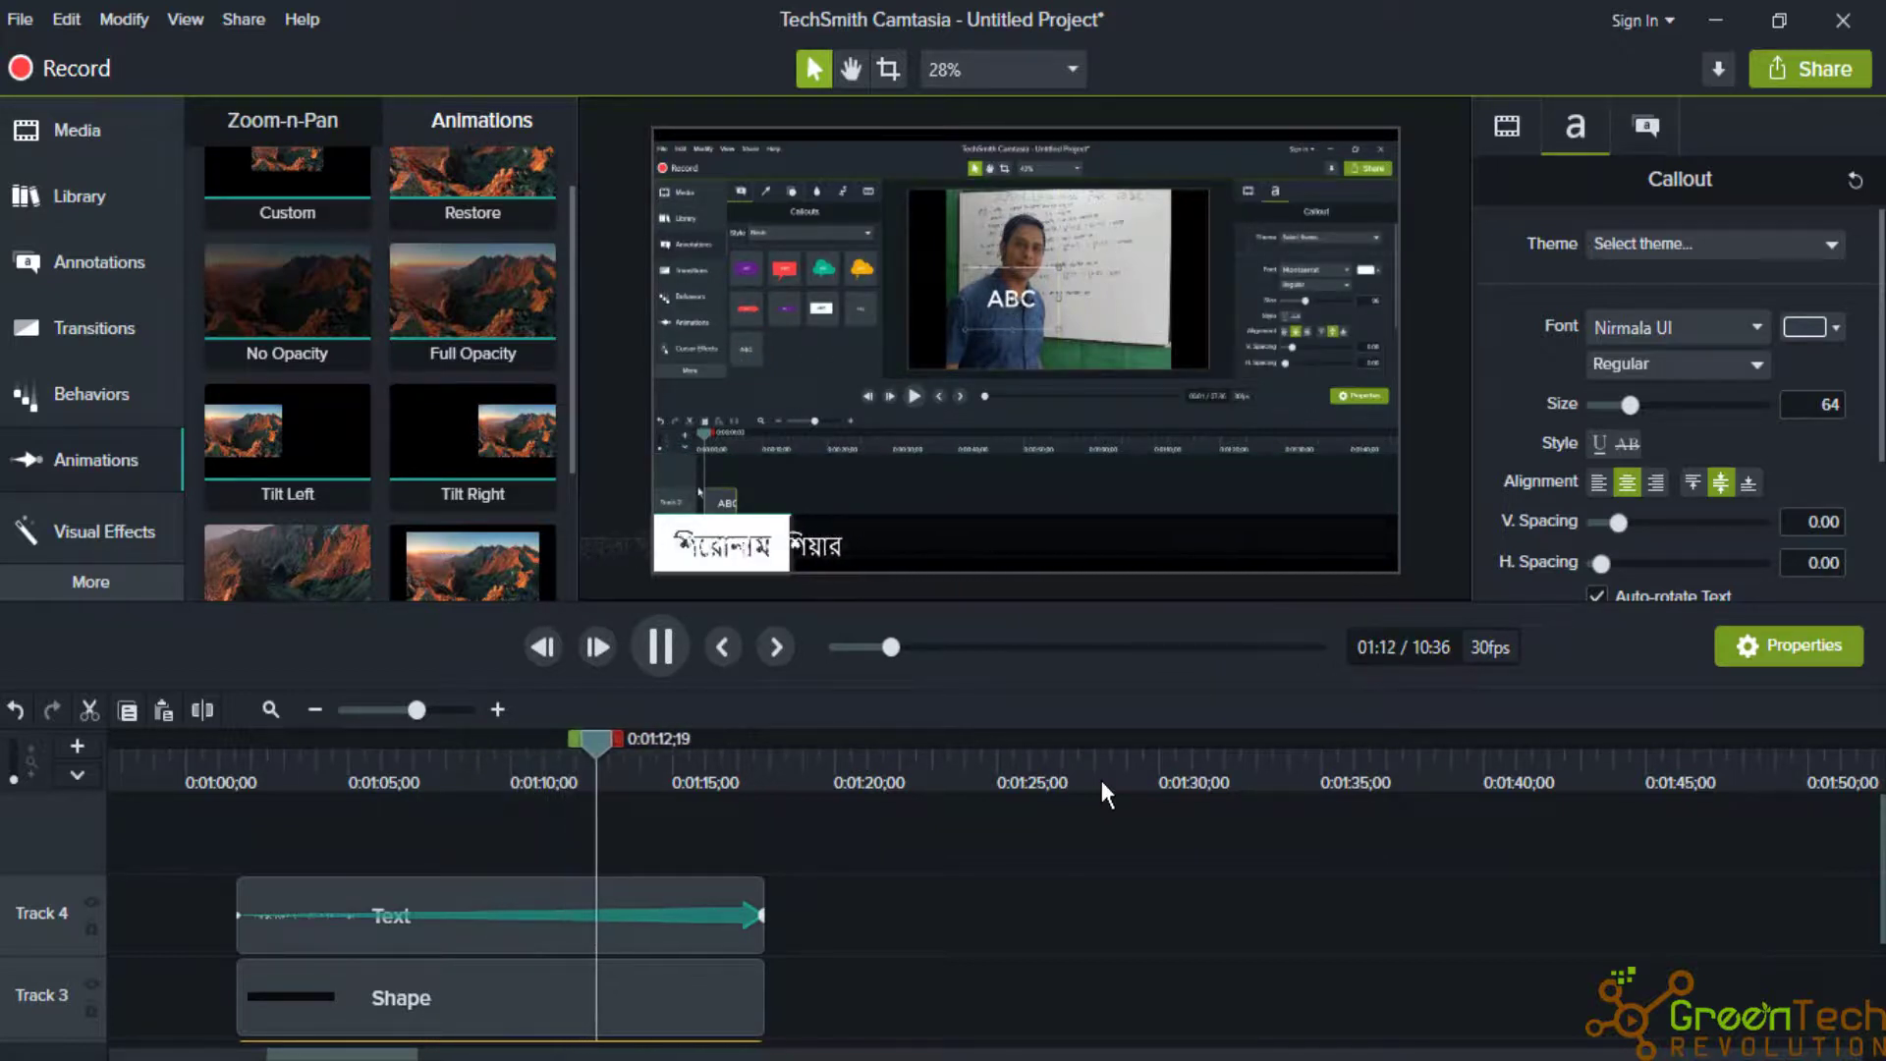
click(646, 652)
Select all of the headline text at 0:01:09;07 and set its font color to green #0A7C1D.
click(665, 909)
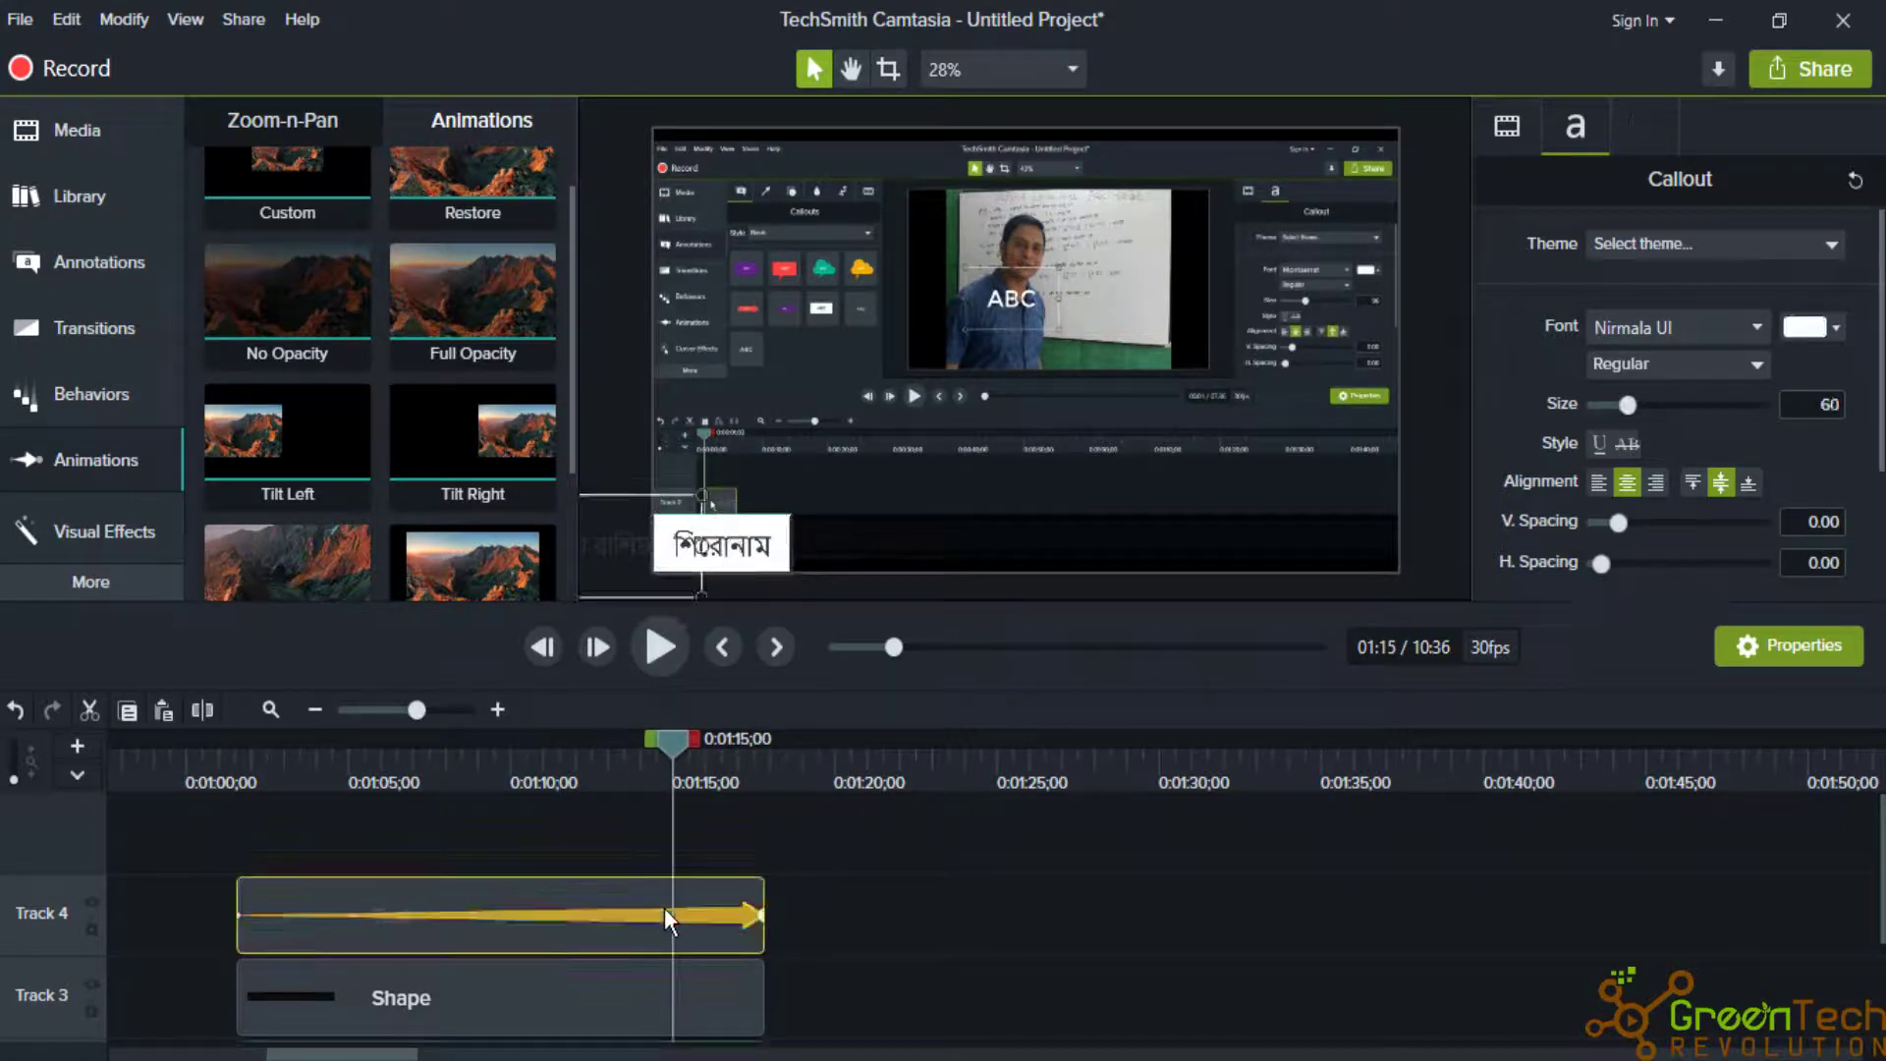
drag(692, 749, 494, 777)
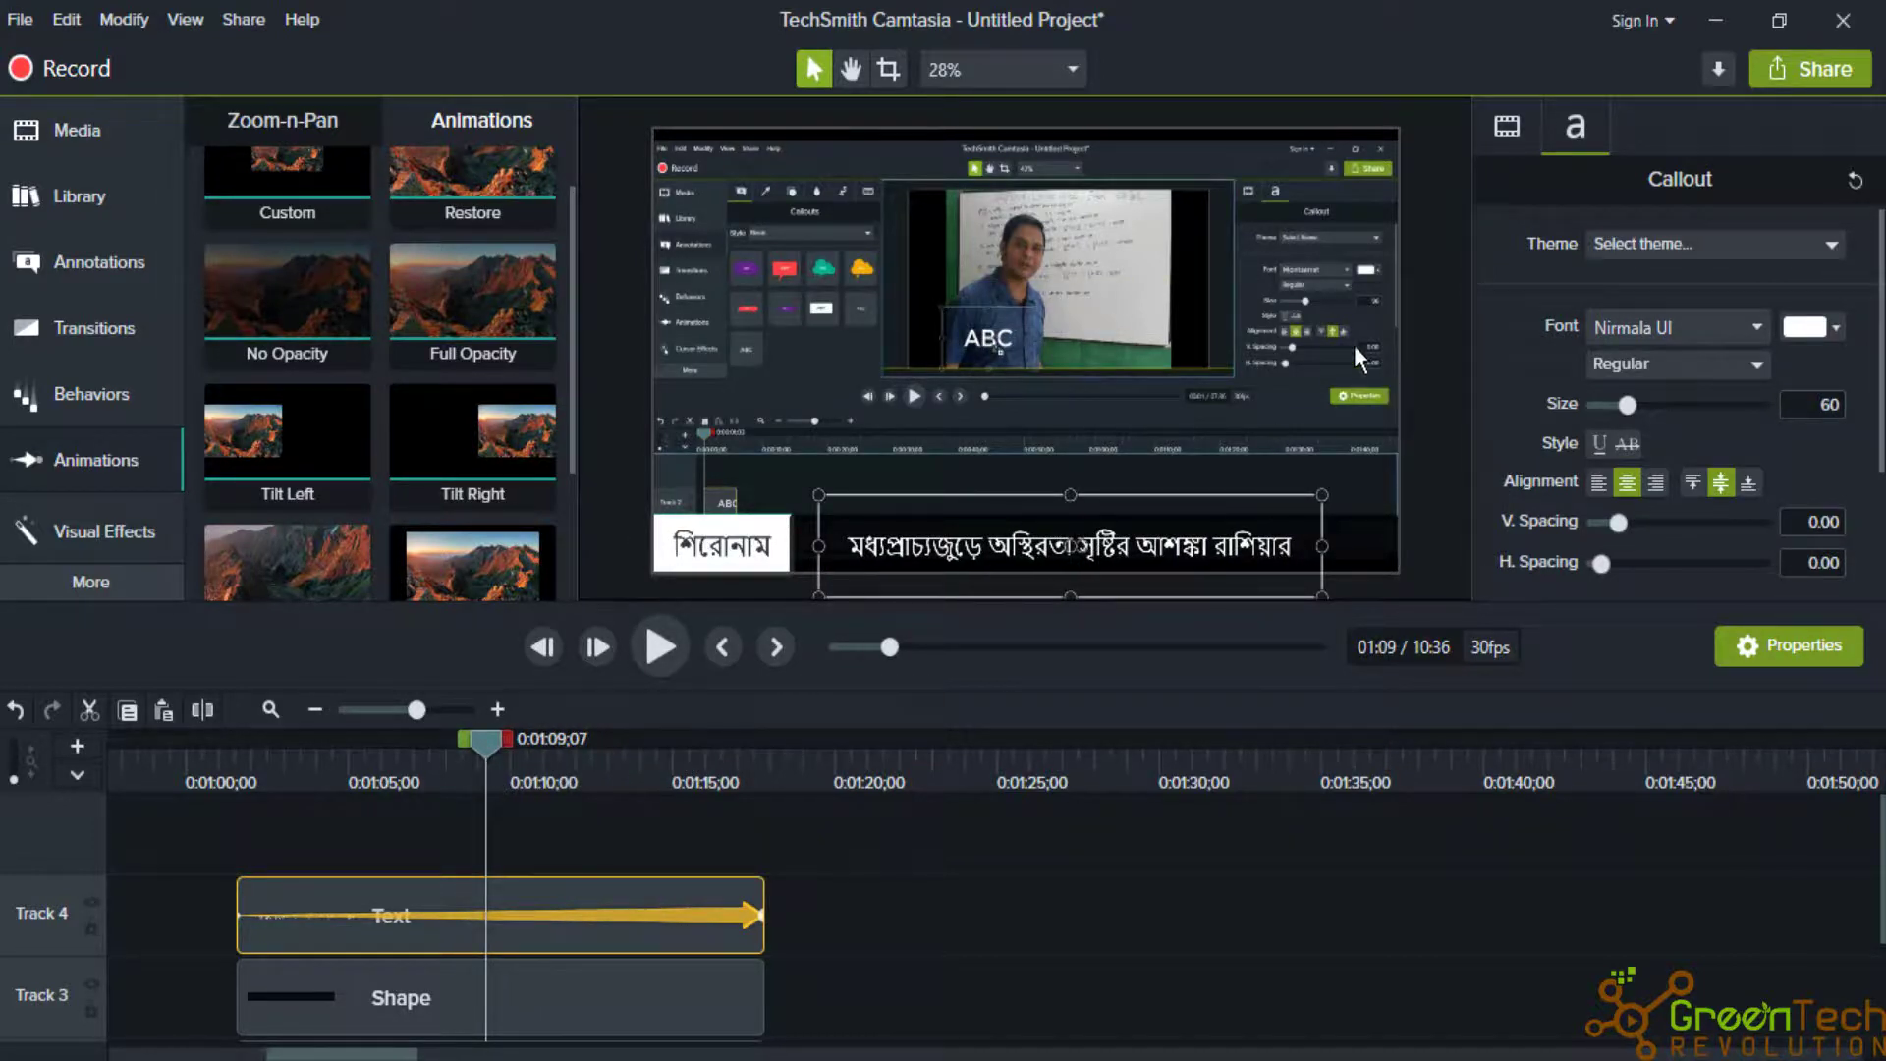
click(1805, 334)
click(1829, 567)
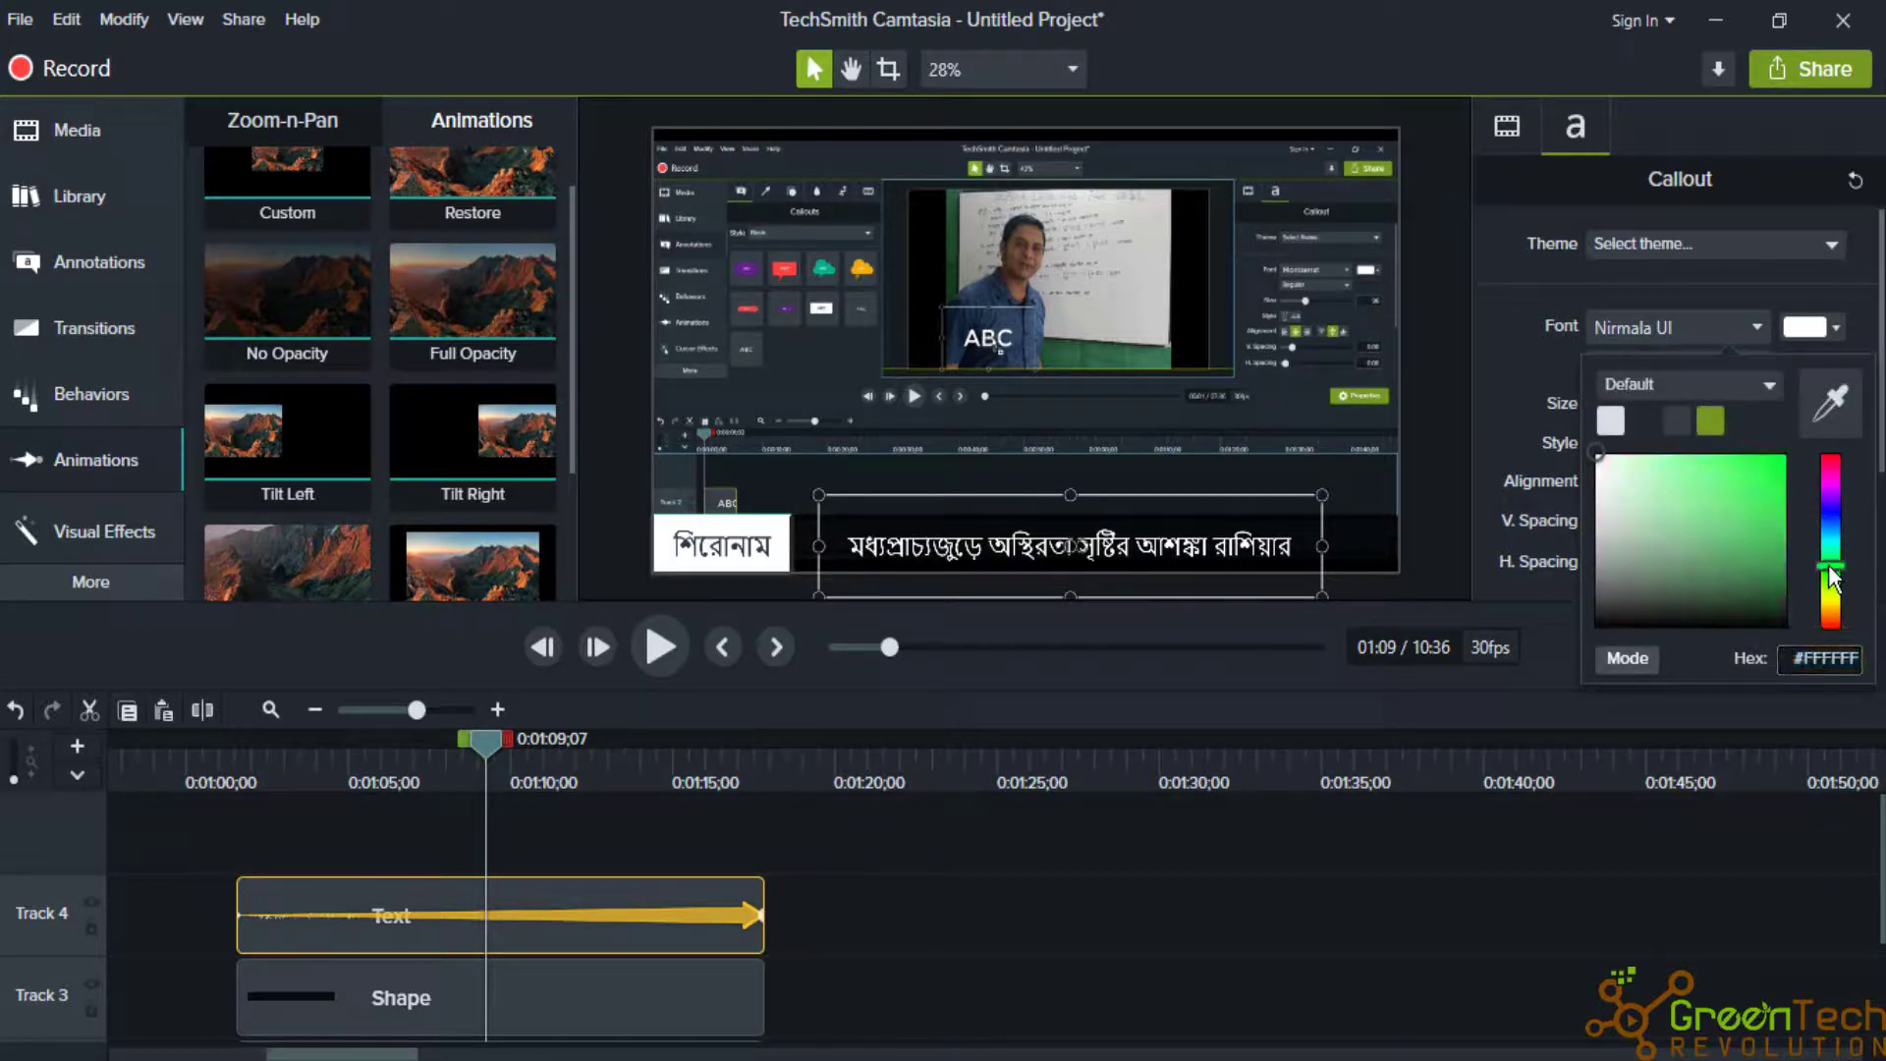
double_click(1258, 553)
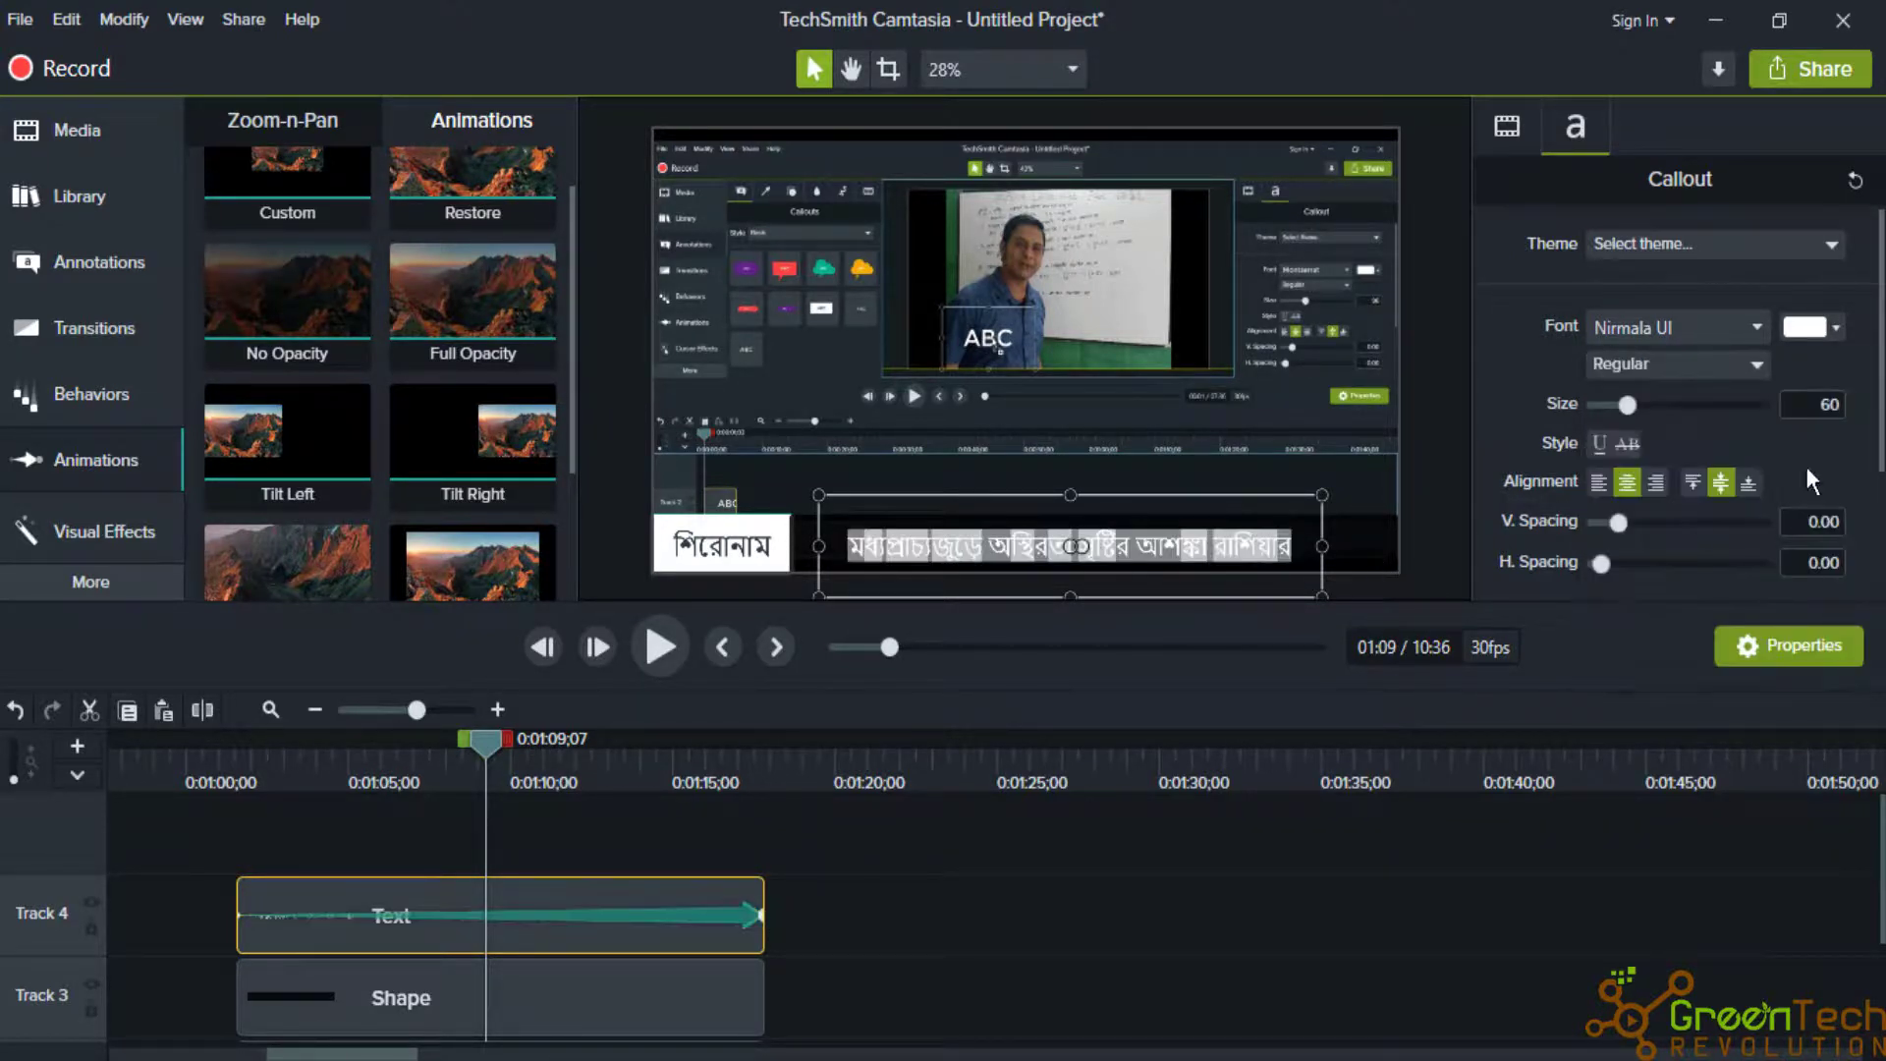
click(1807, 329)
click(1830, 566)
click(1774, 544)
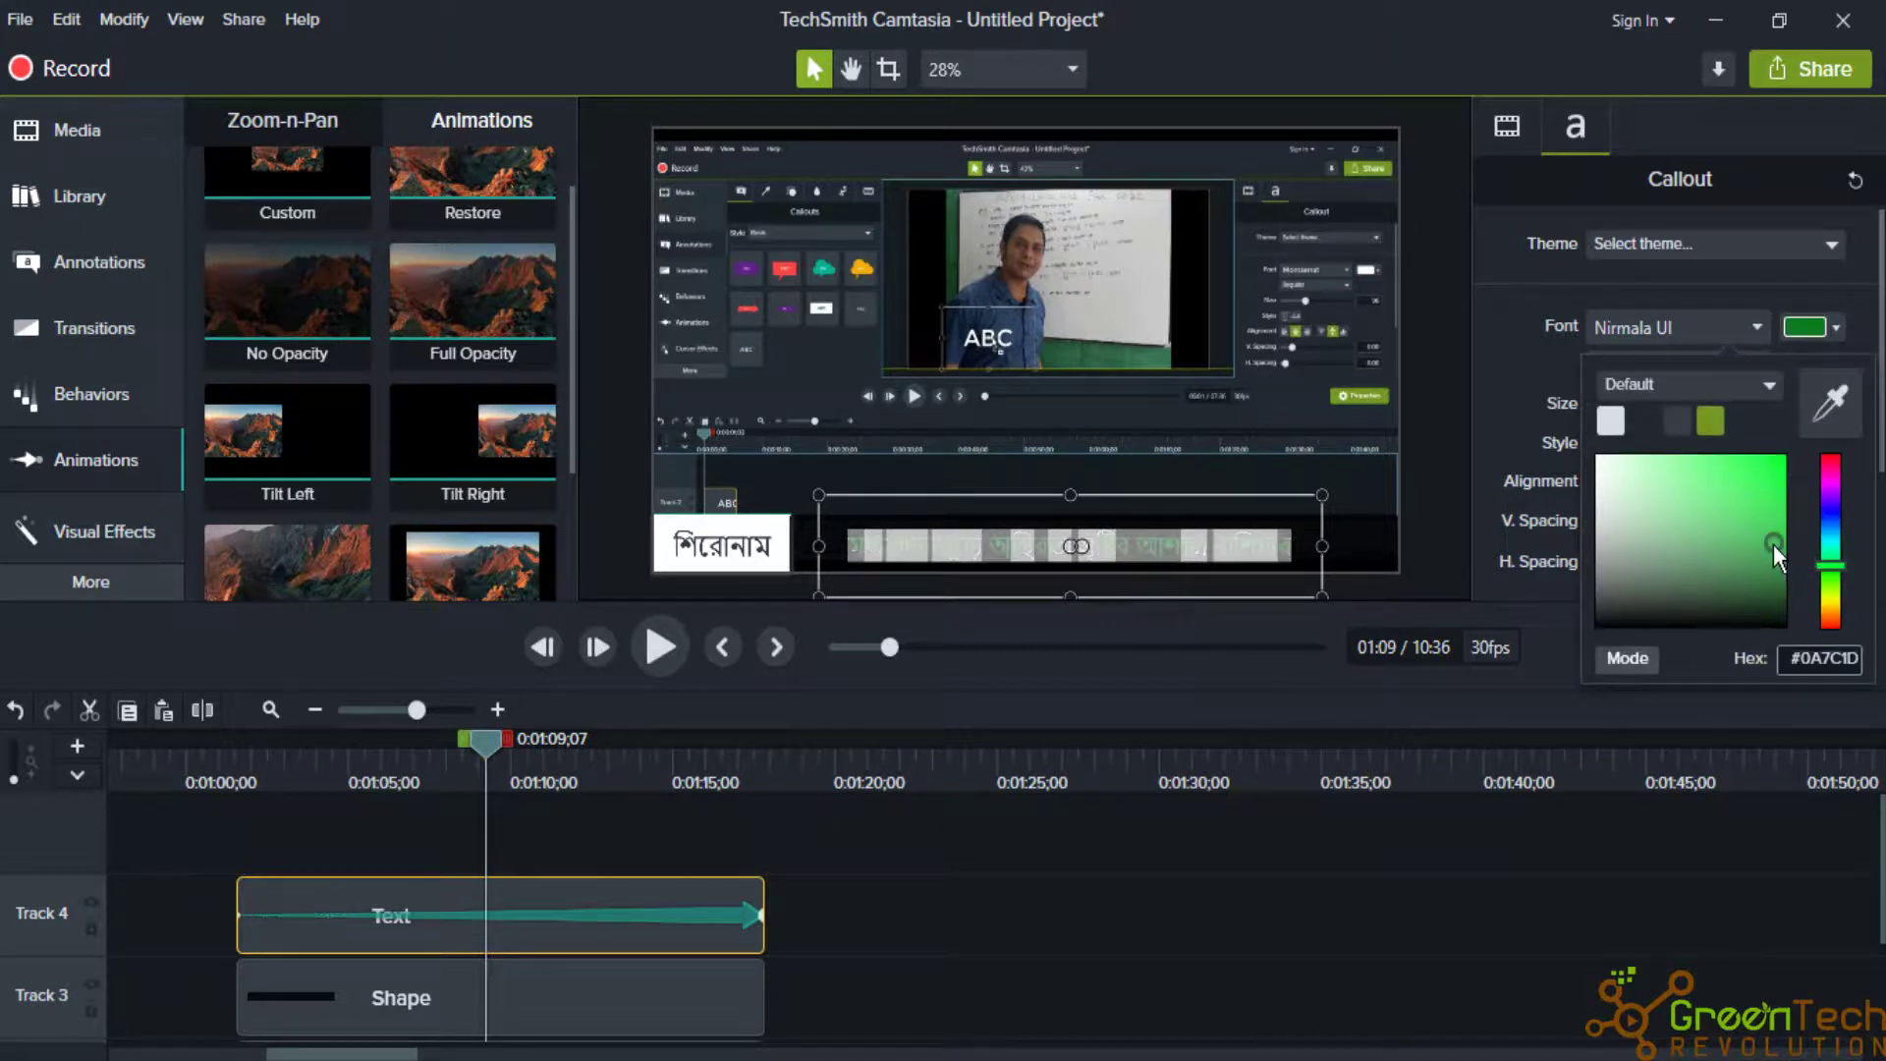
click(1372, 530)
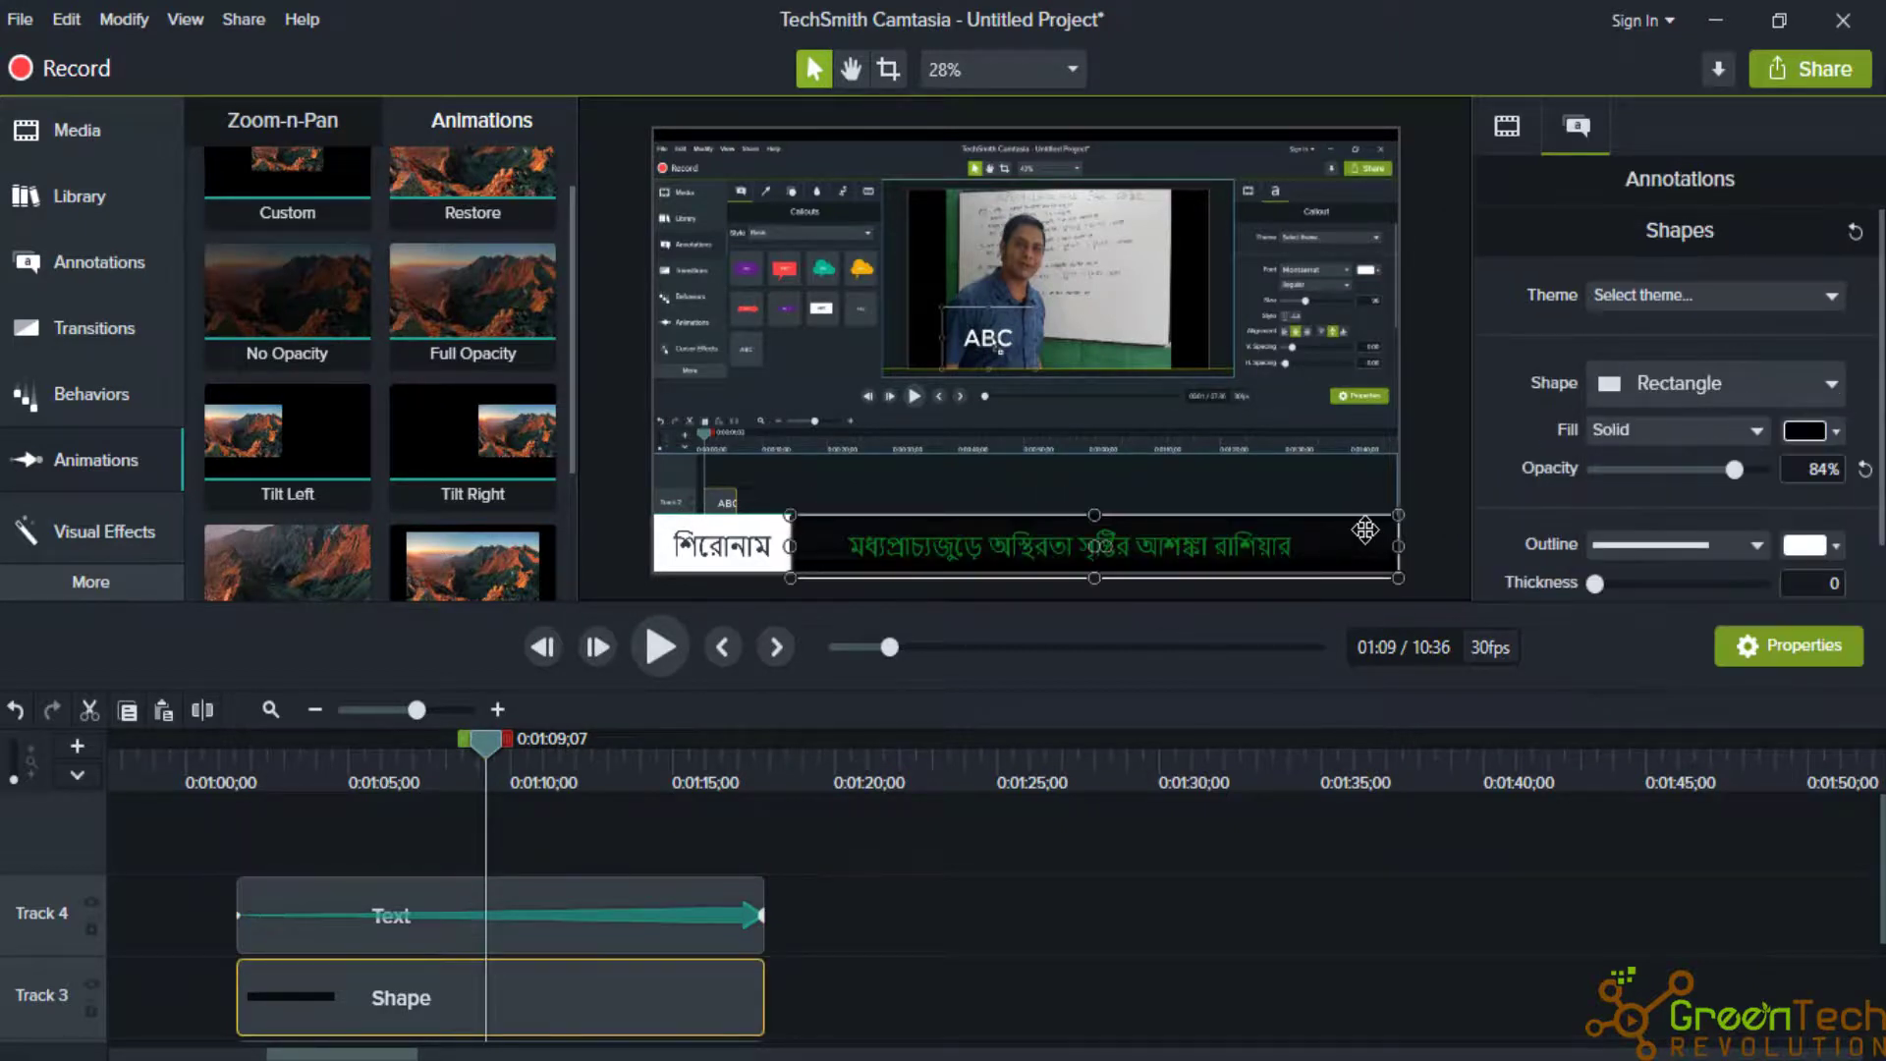
Apply the Default theme to the heading callout beside the black bar.
click(716, 558)
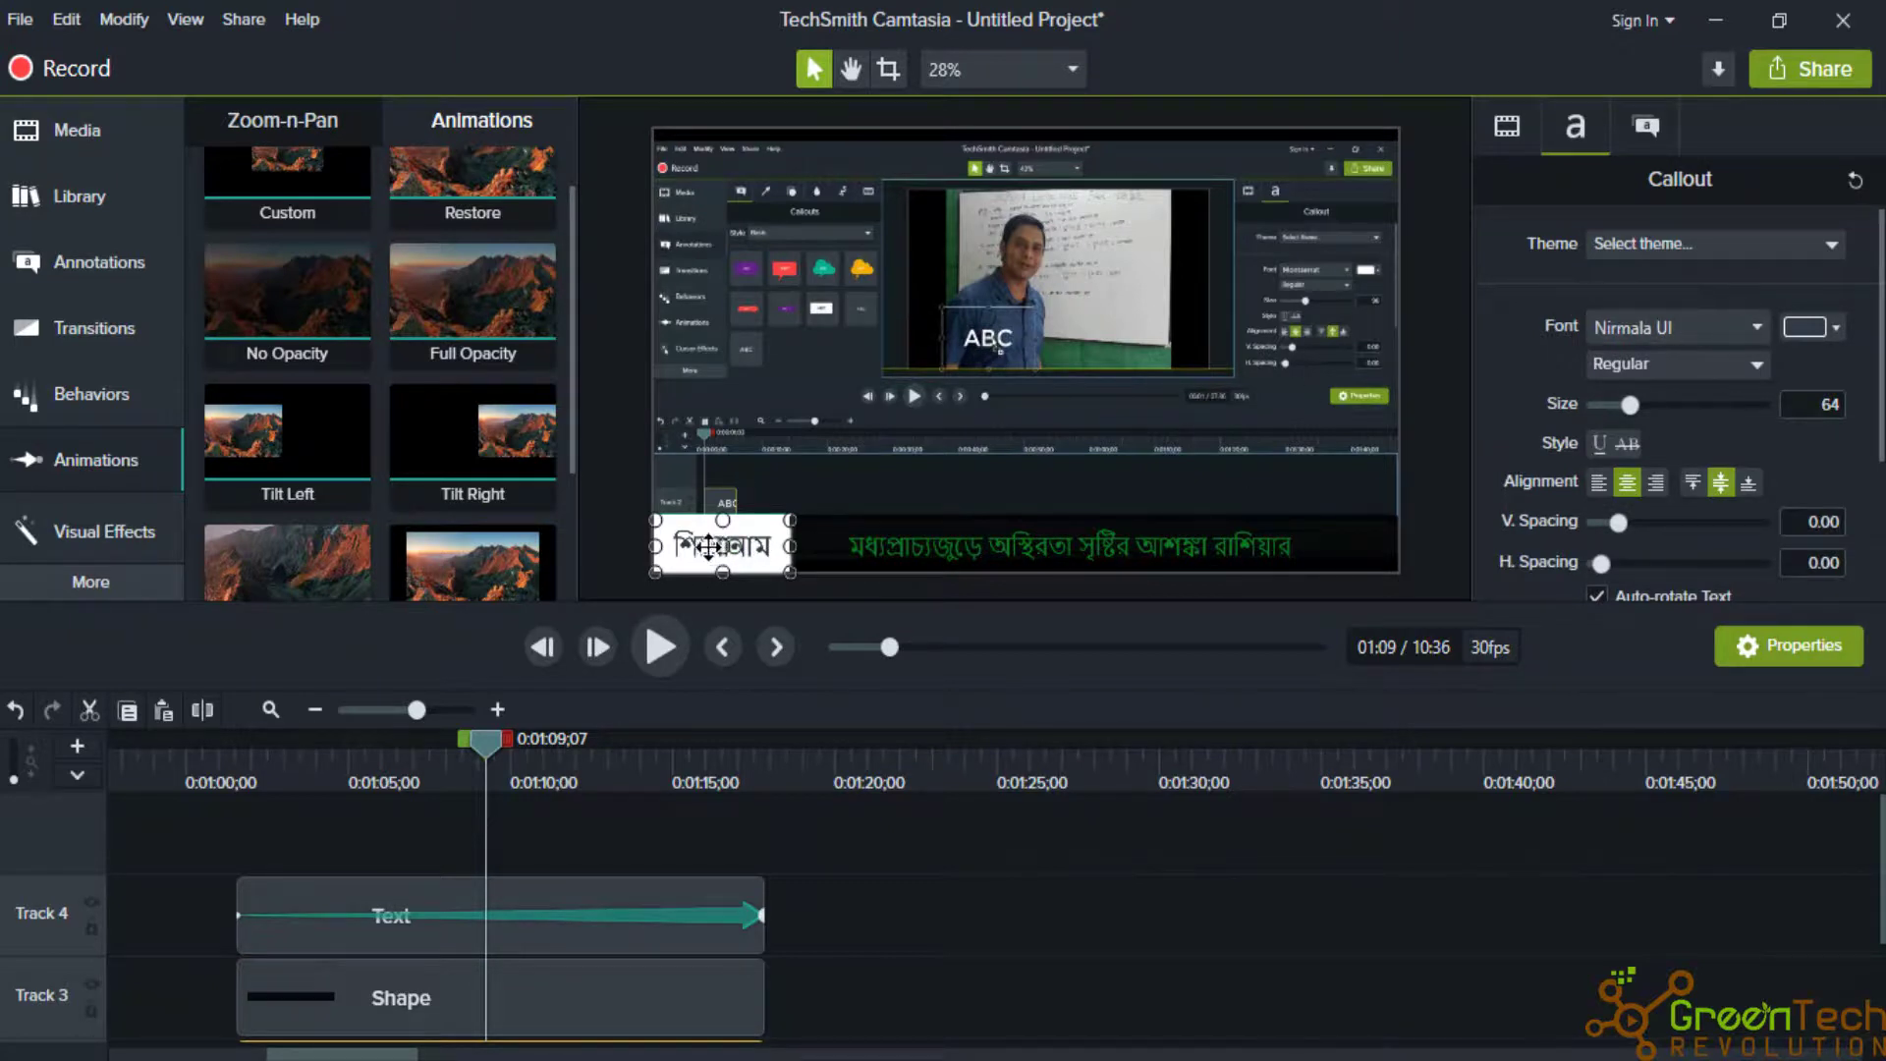
click(1663, 245)
click(1664, 269)
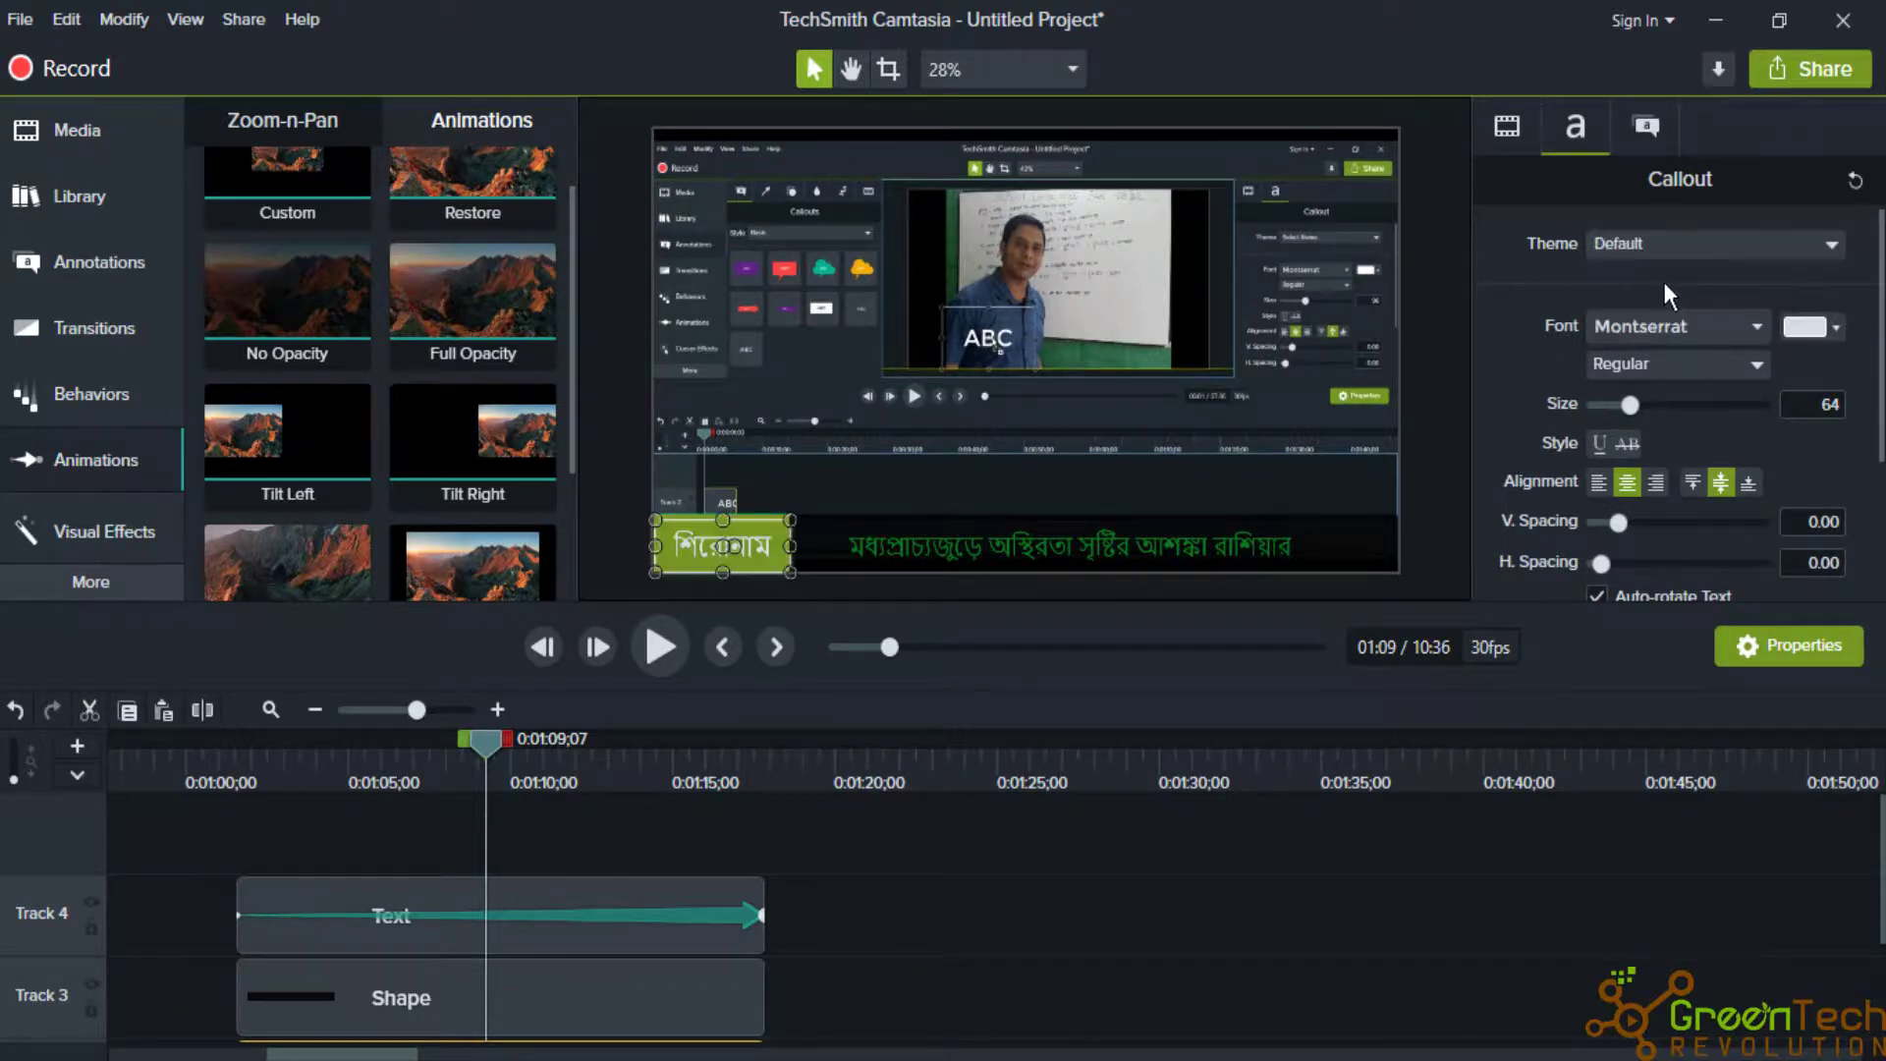
click(1155, 469)
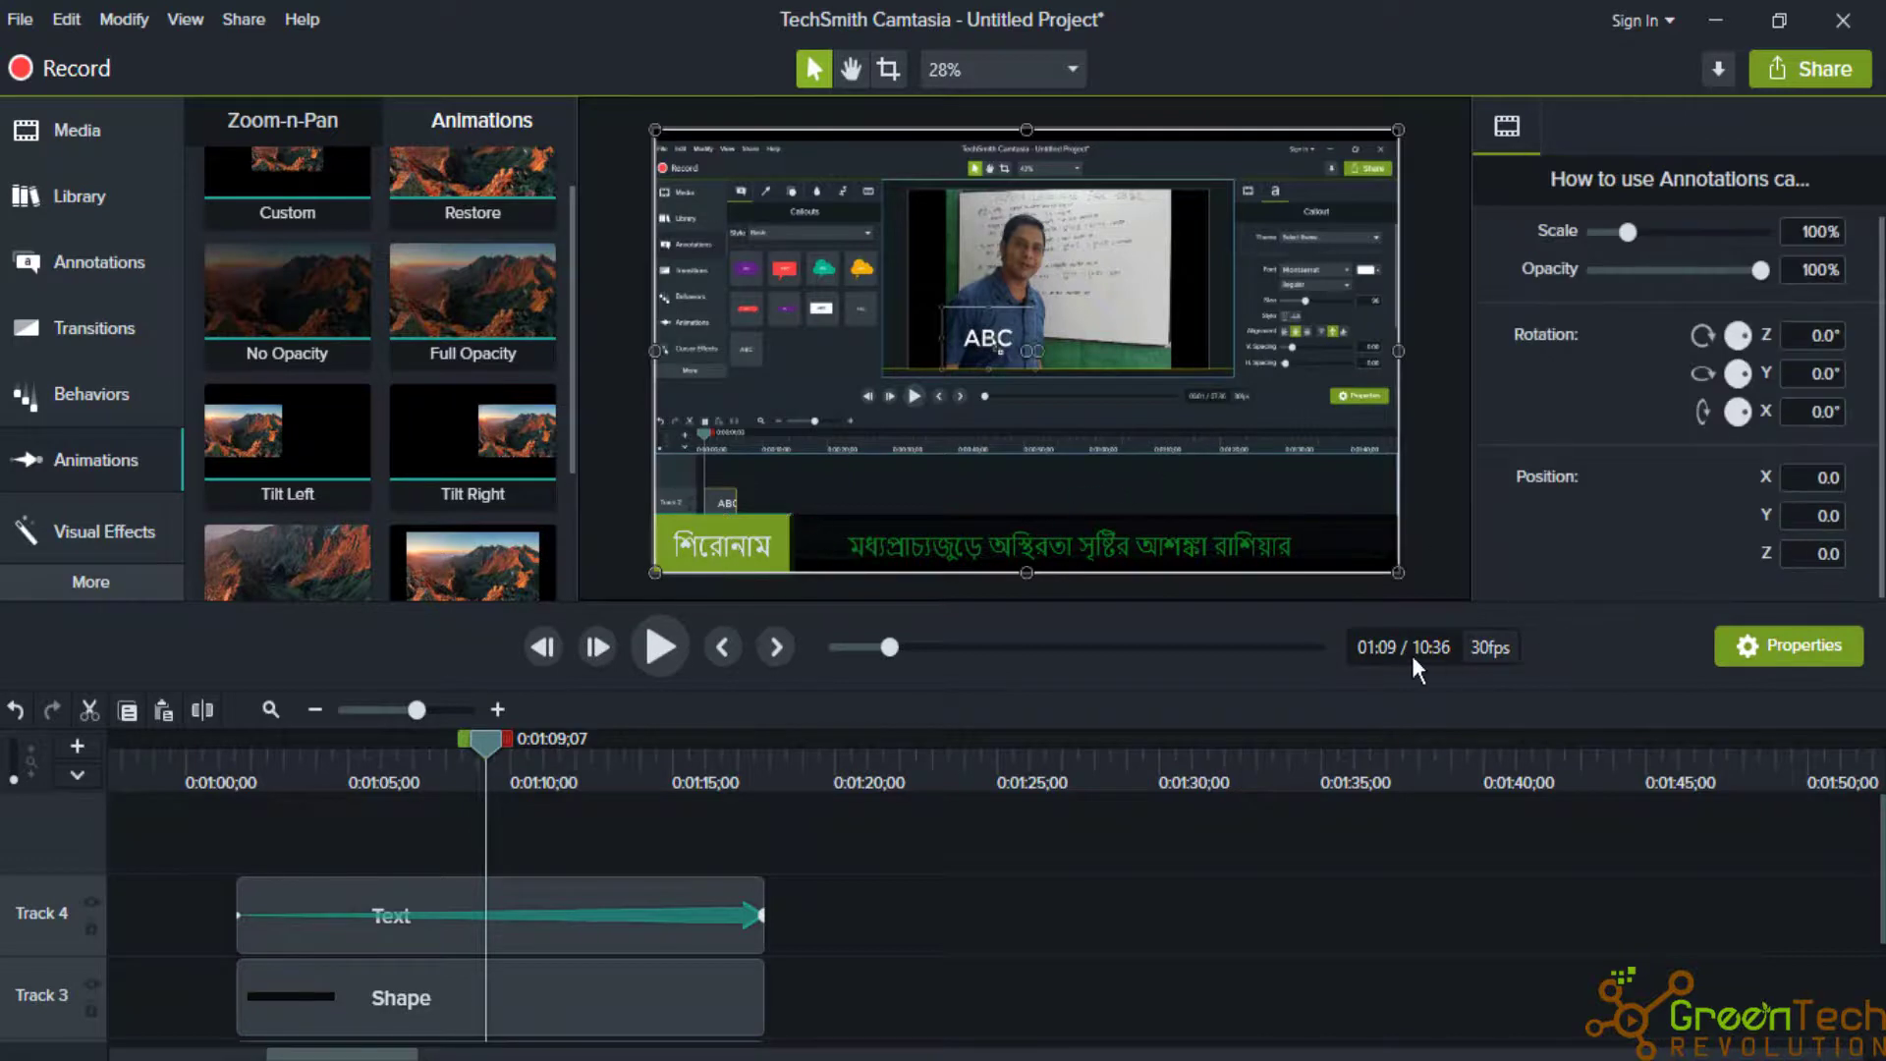
Play the ticker from 0:01:01;21 to about 0:01:09;14 to check the recolored headline scrolling beside the heading box.
drag(485, 733, 240, 780)
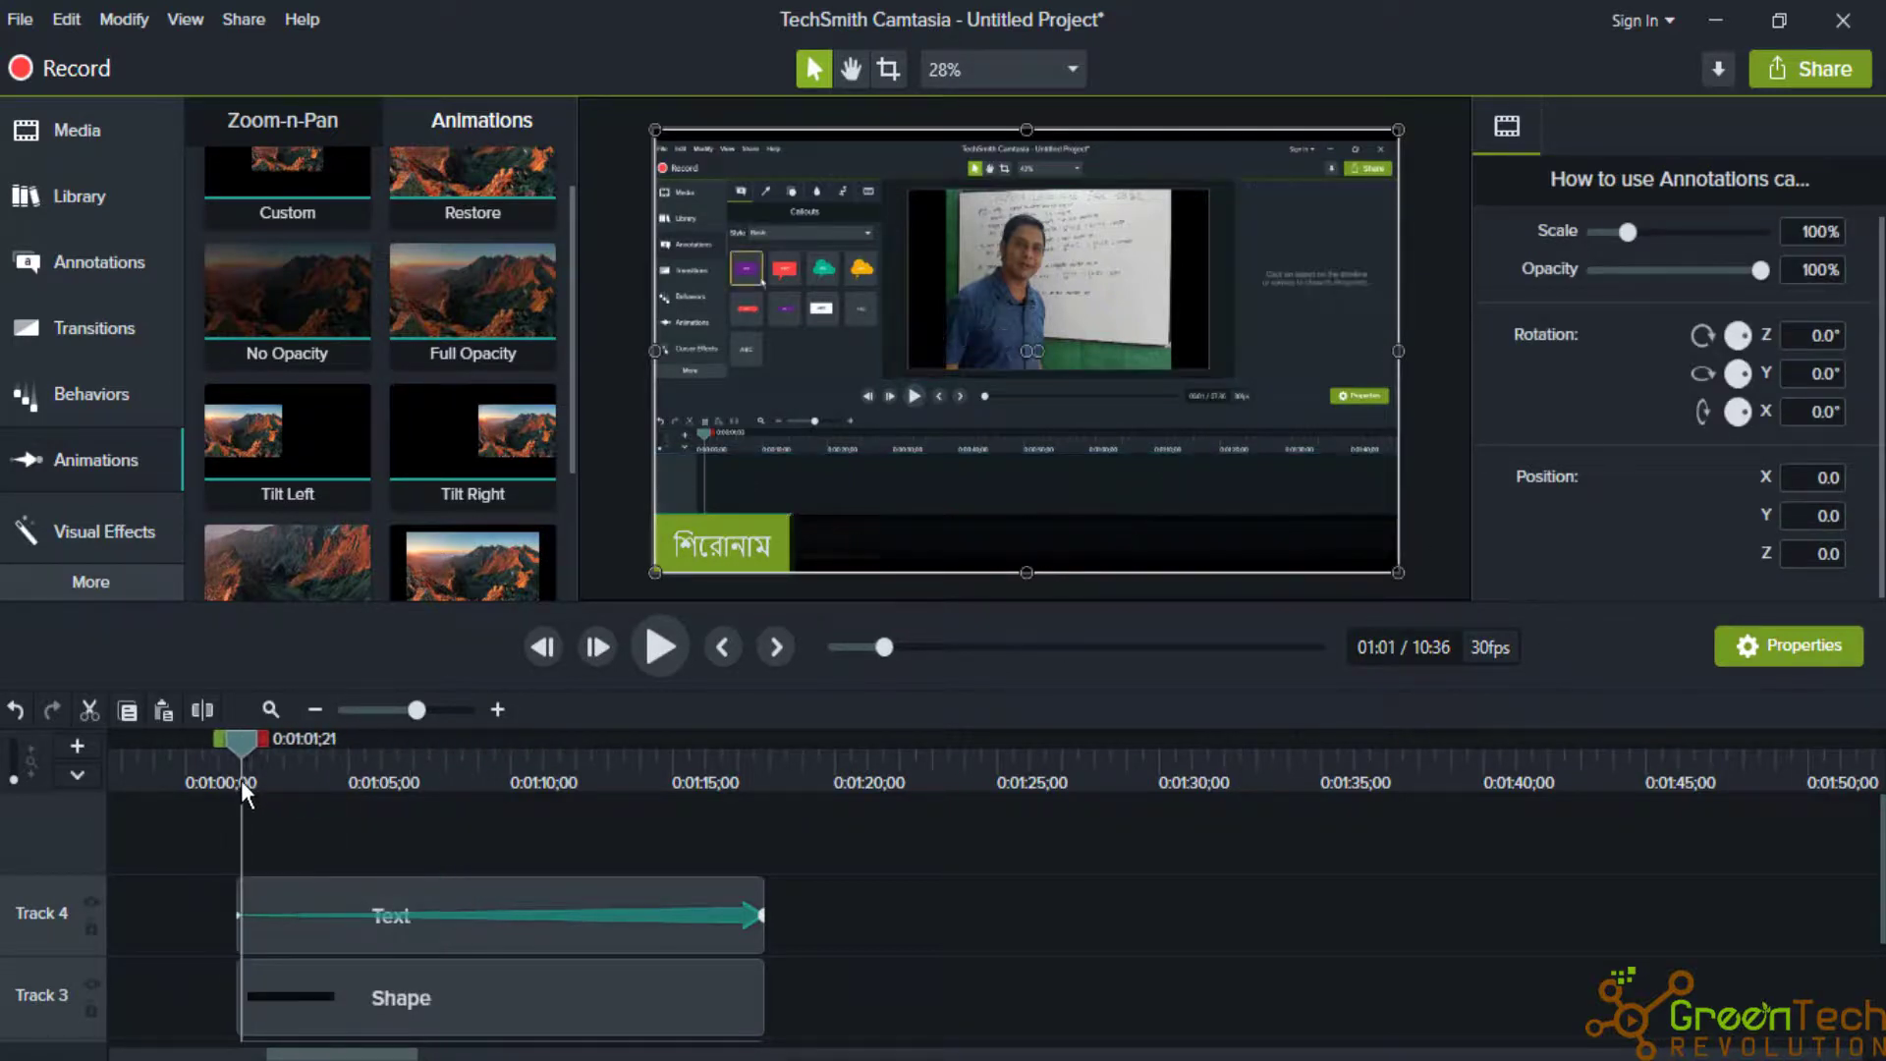
click(661, 653)
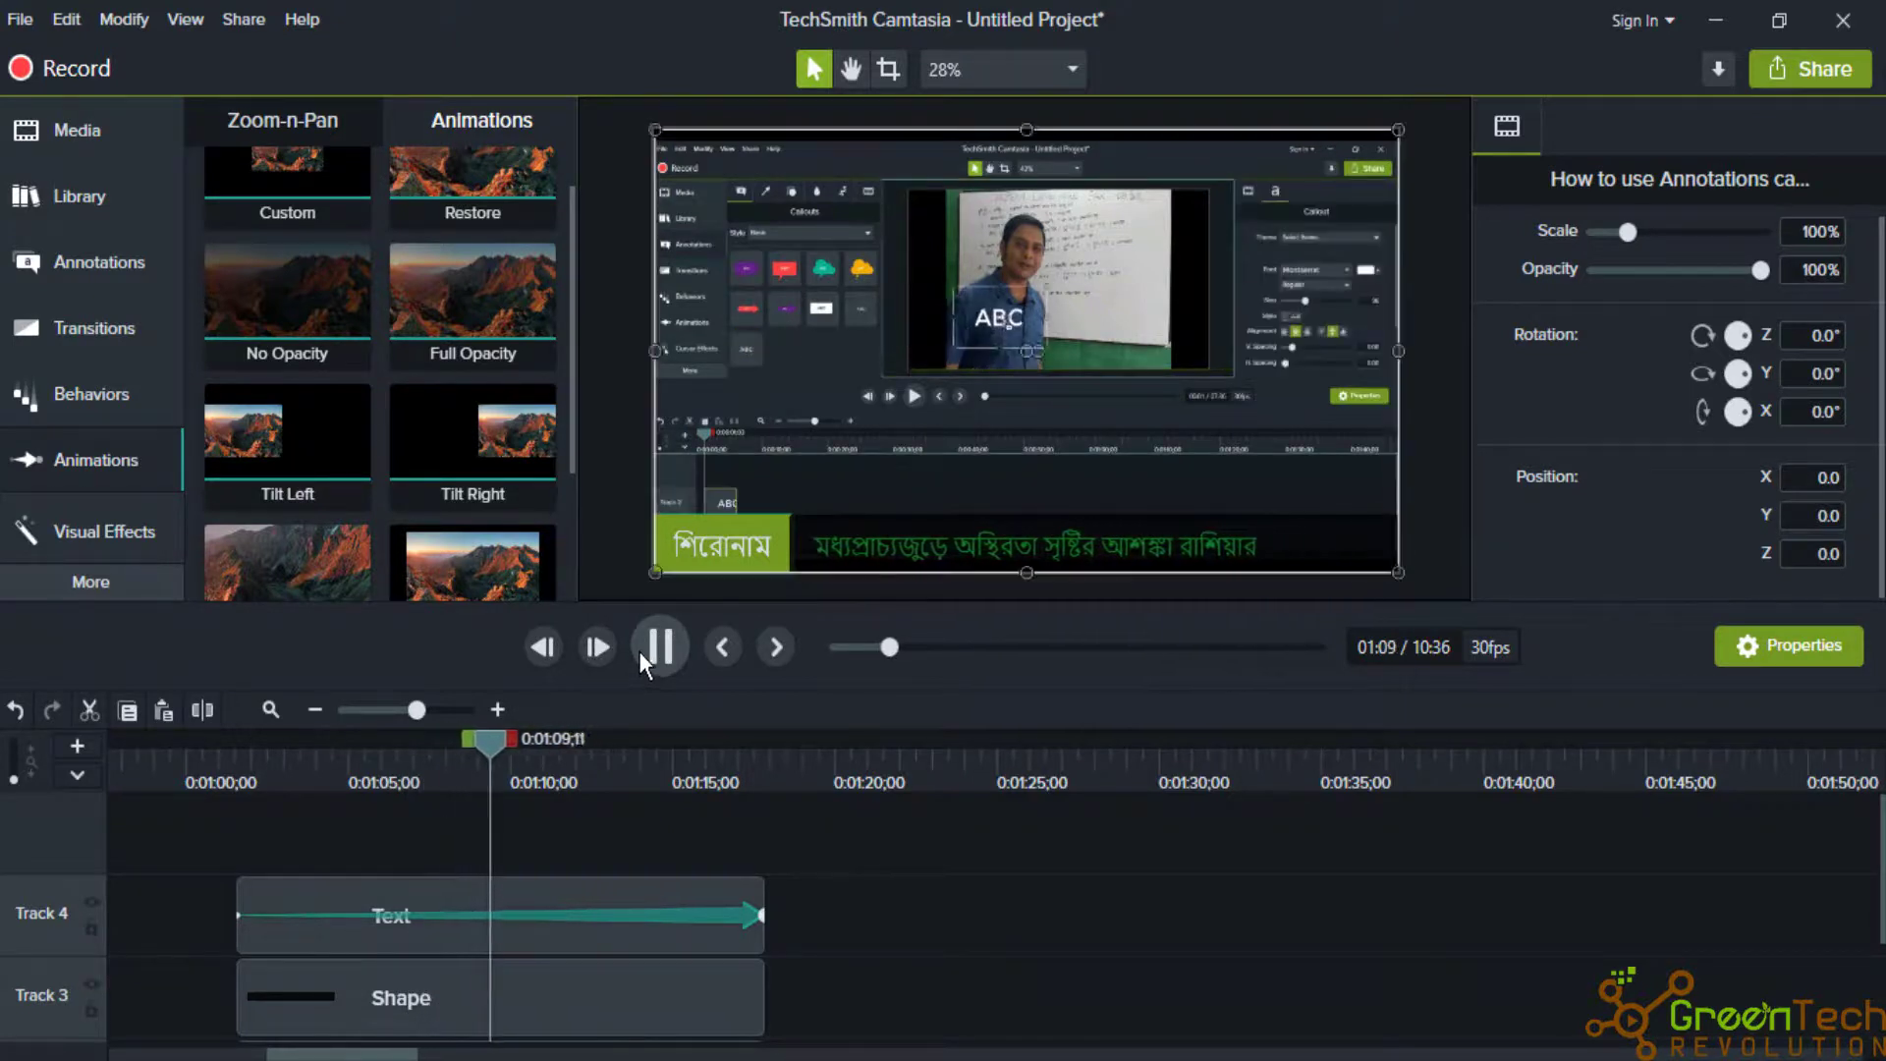
click(638, 650)
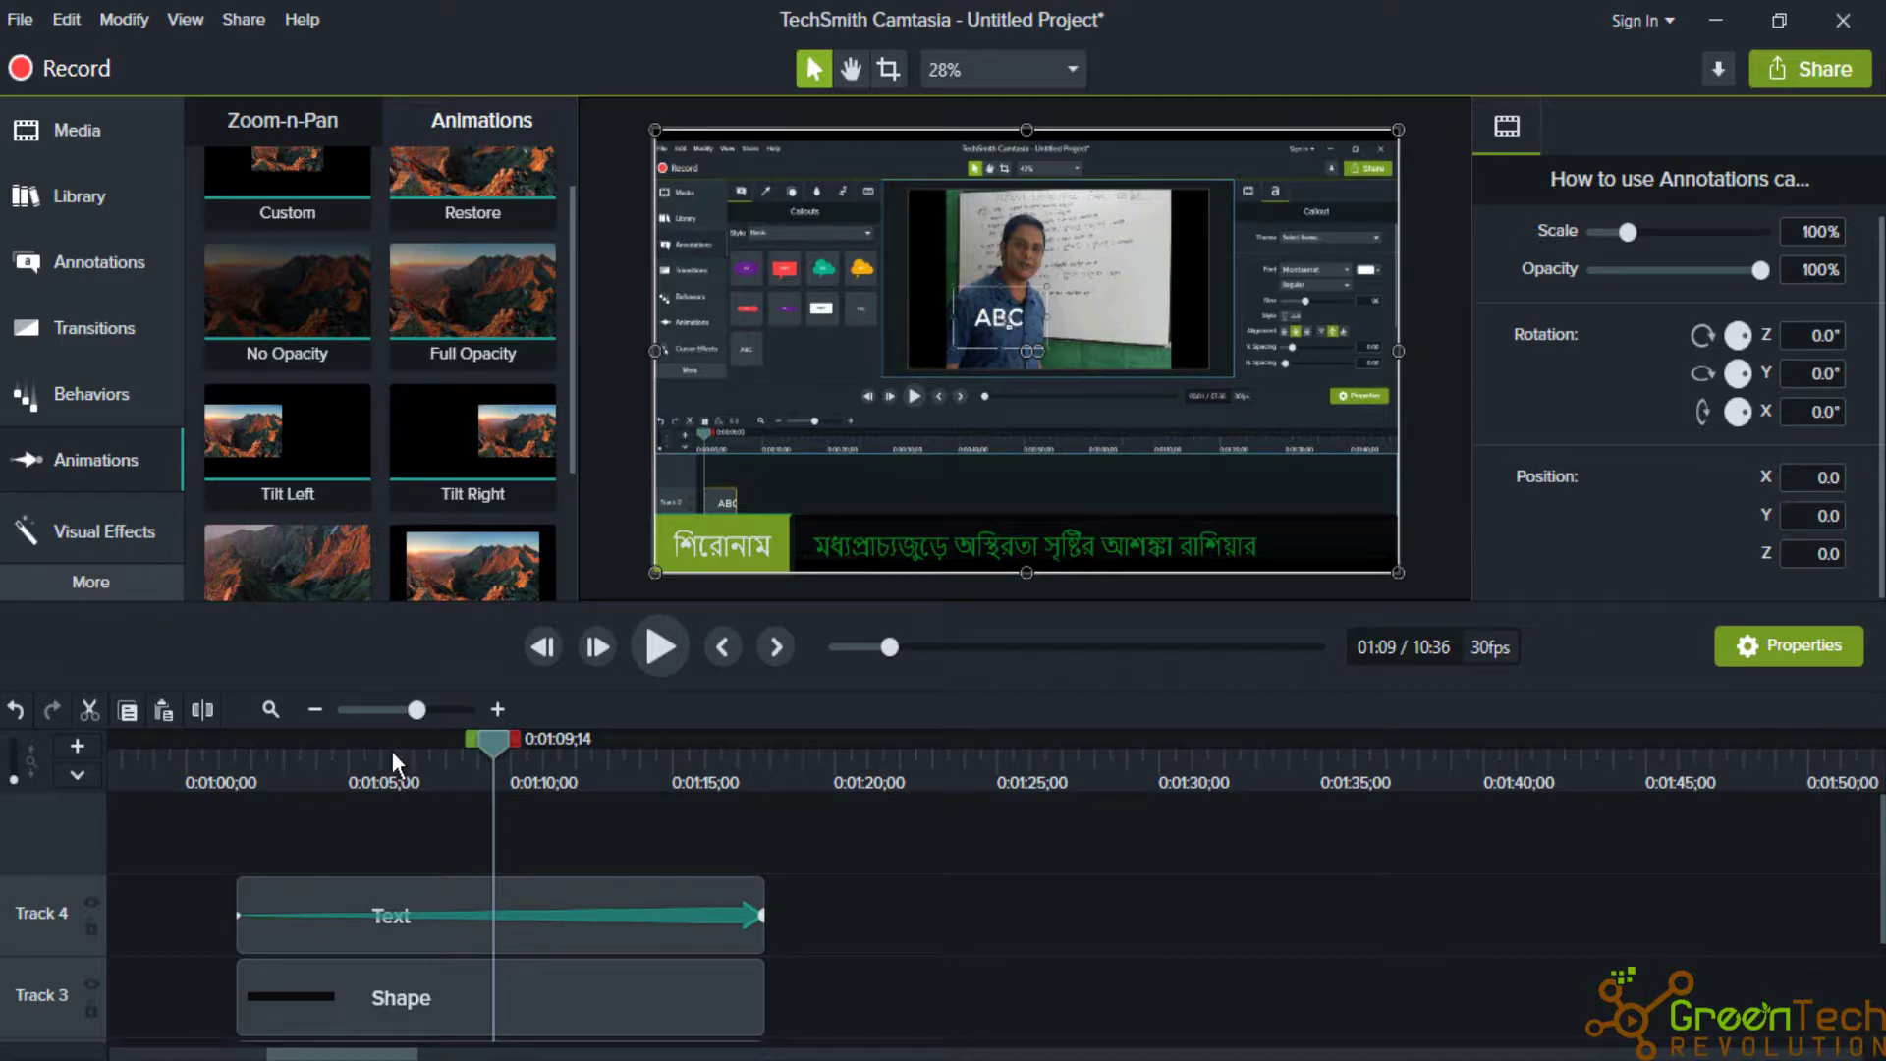
Select the headline text clip on Track 4 and look through its available font styles without choosing one.
click(521, 924)
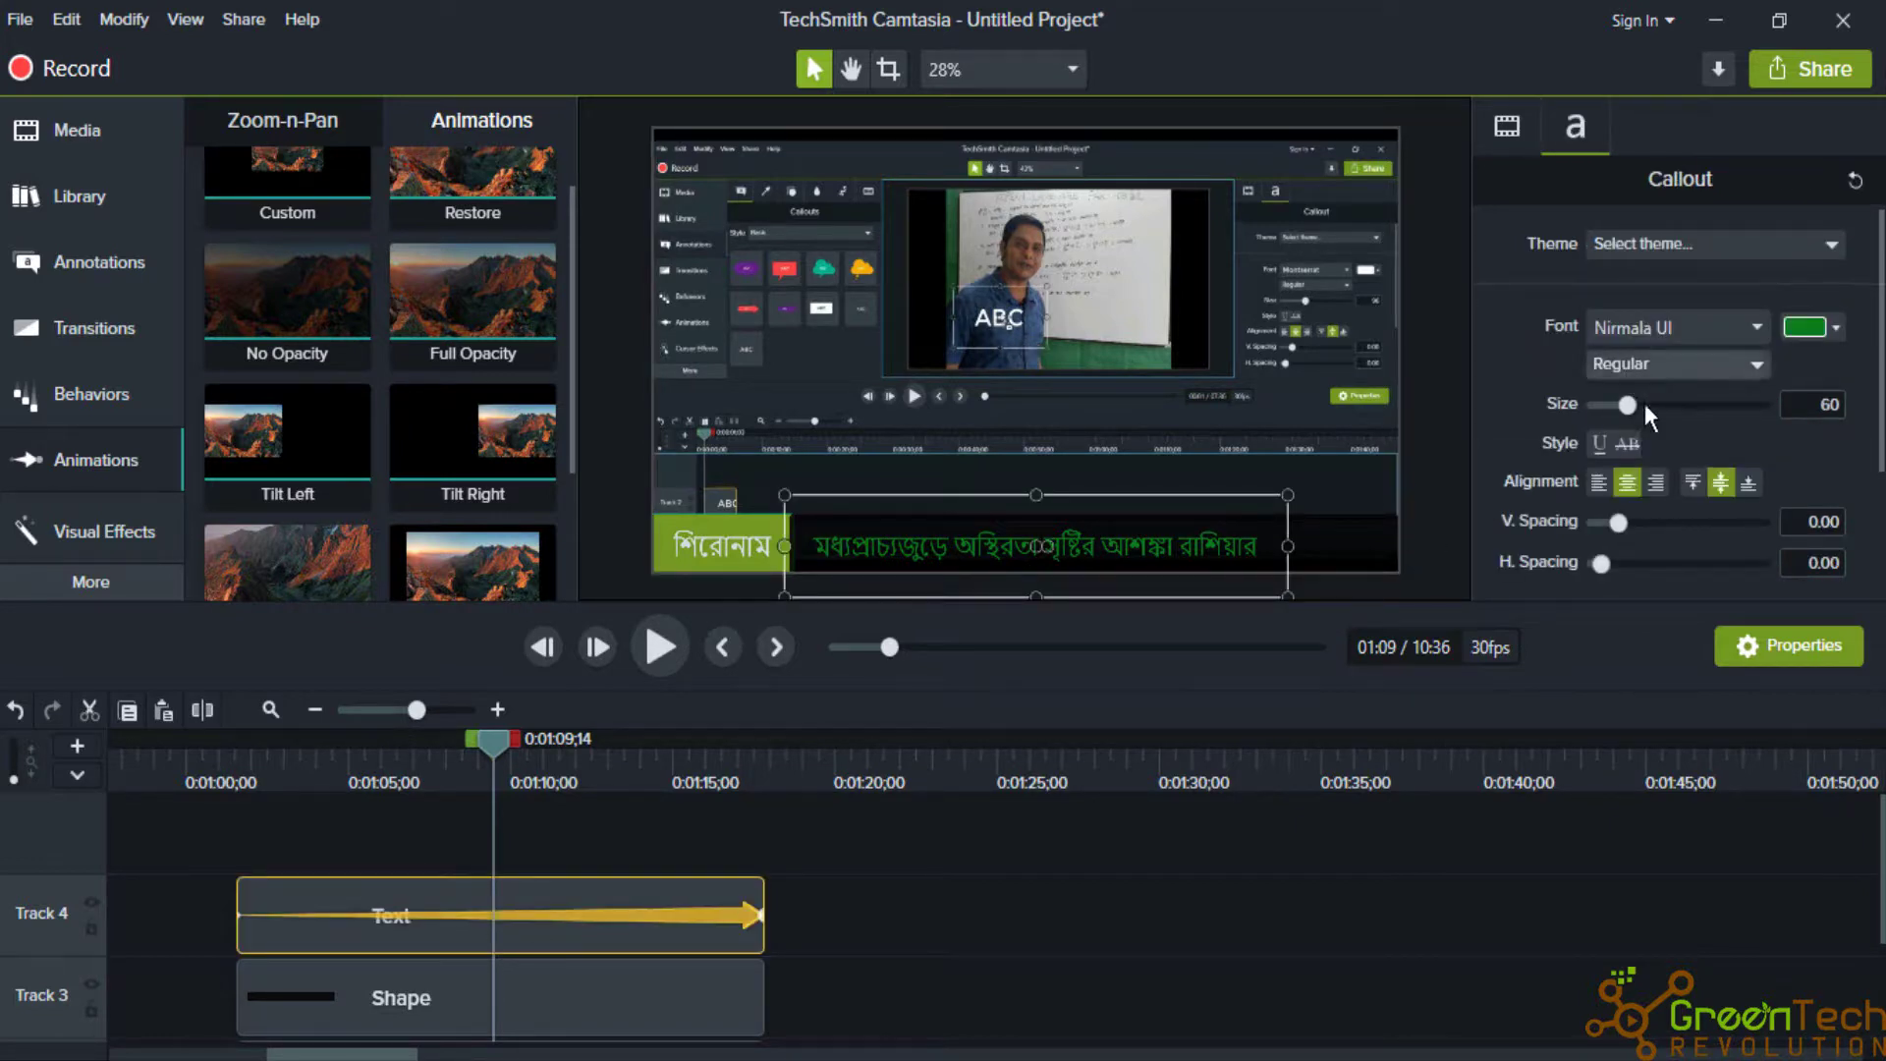
click(1646, 367)
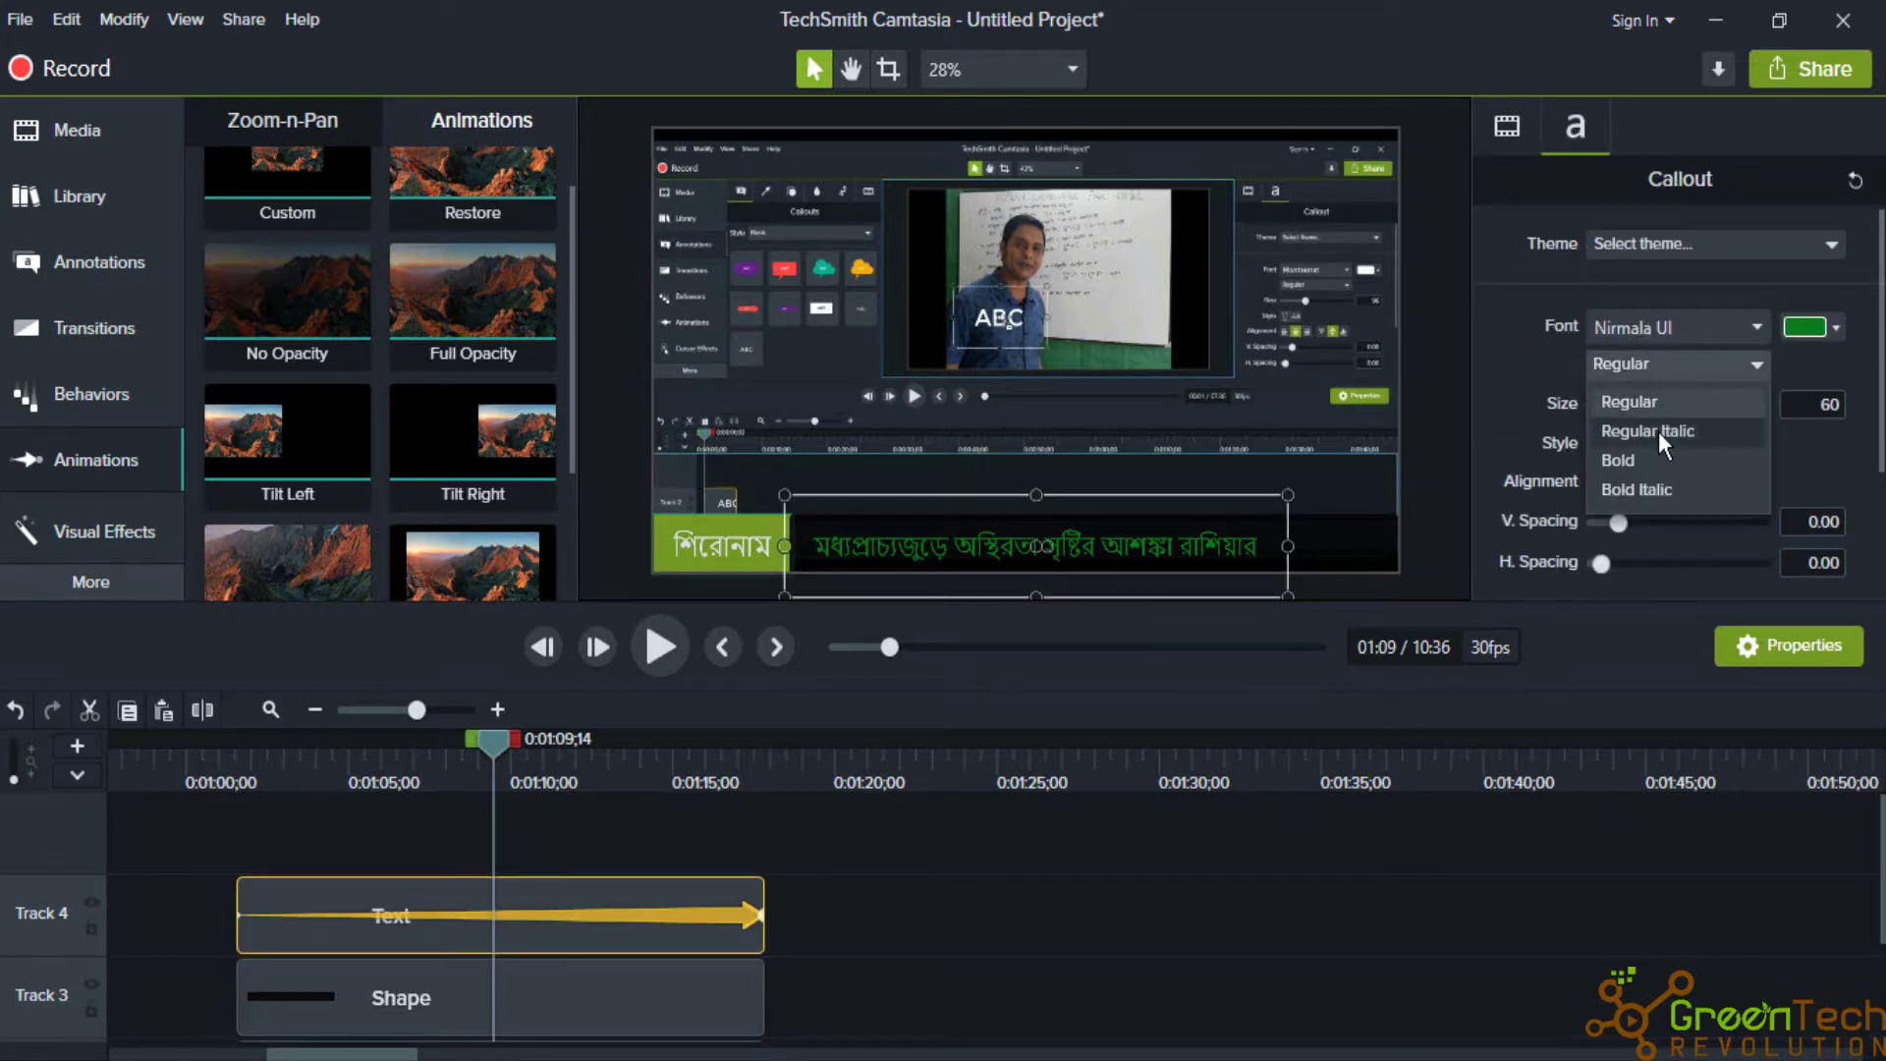
click(1518, 417)
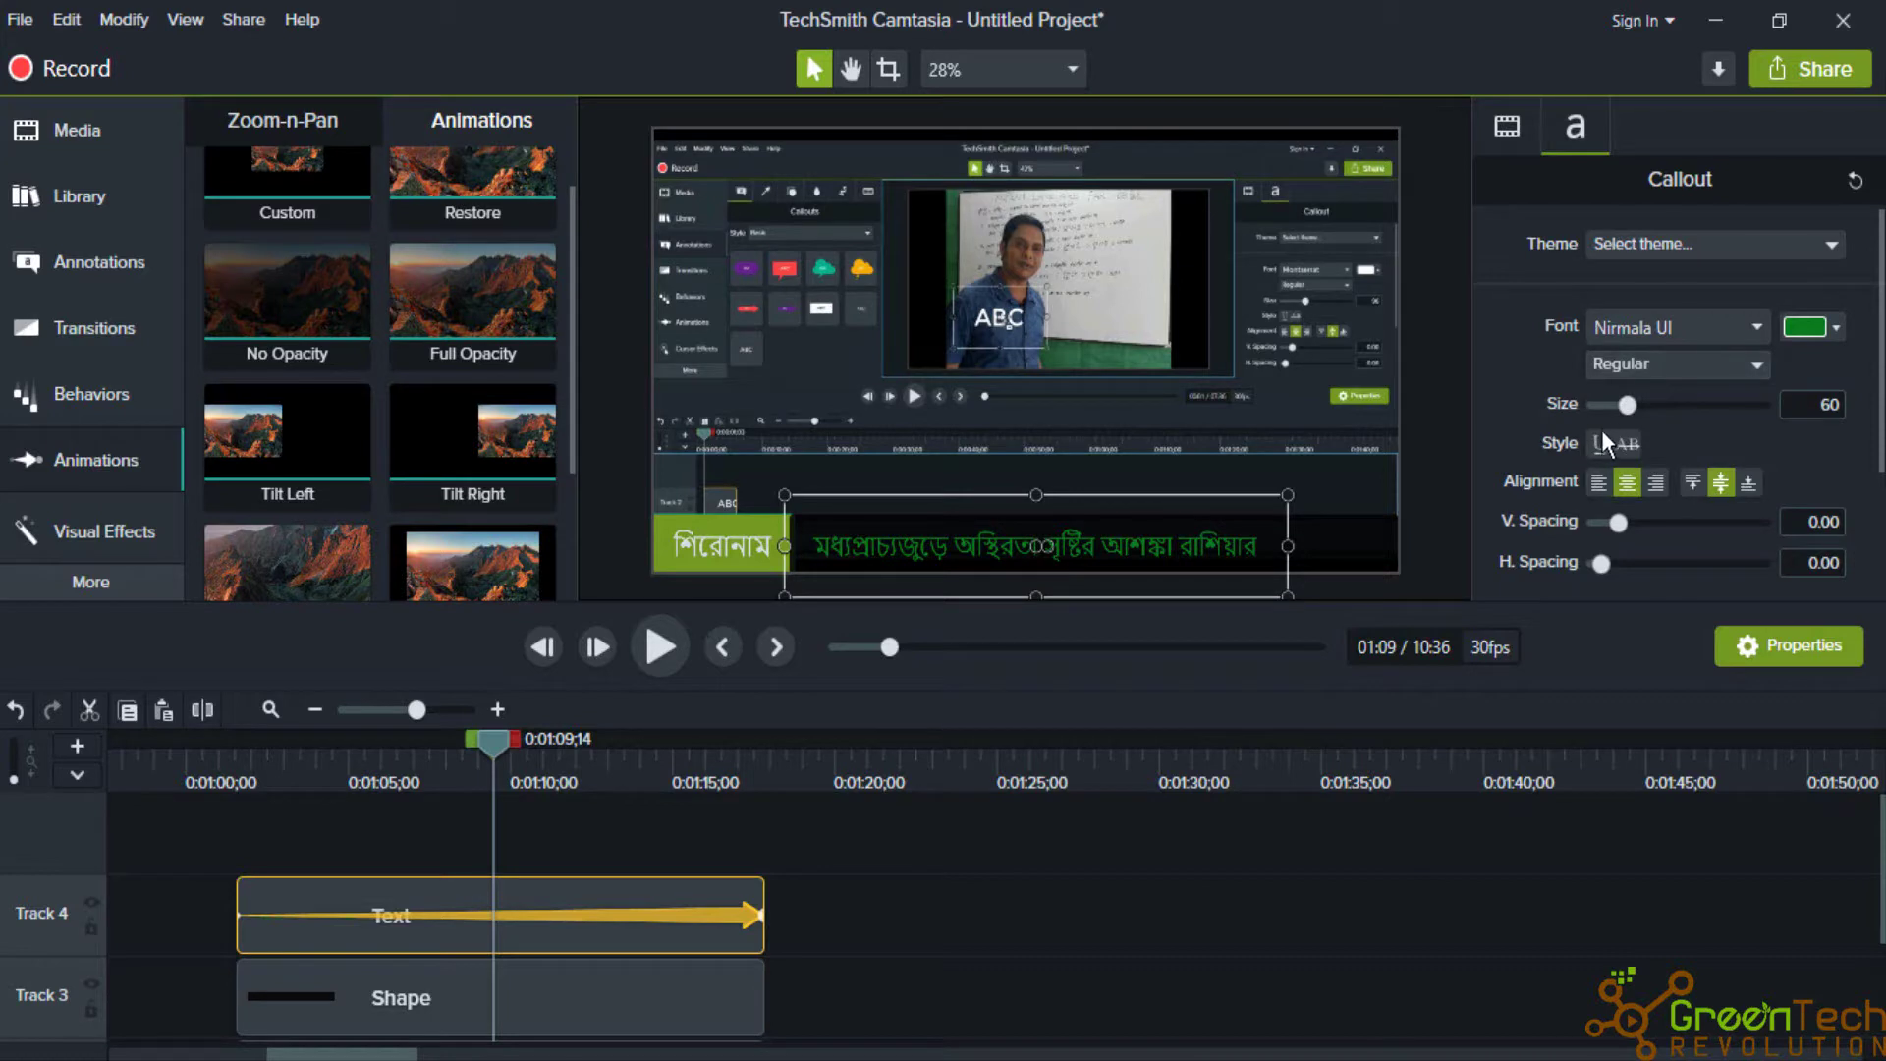